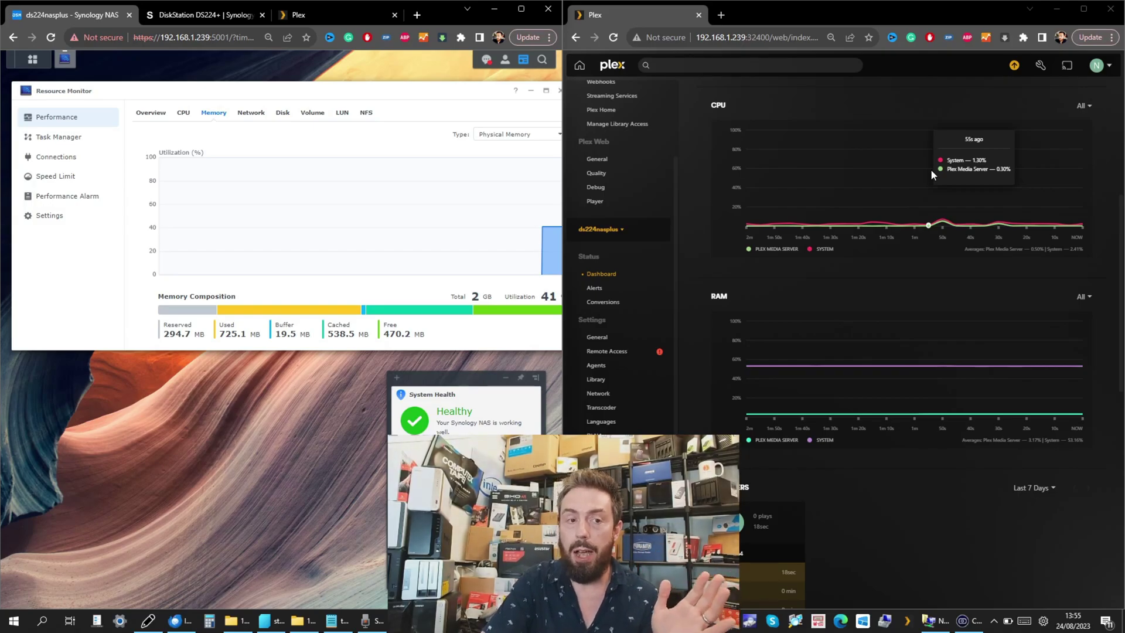
Look over the 4K Trailers library, return to the NAS desktop, and review the Plex dashboard's bandwidth, CPU and RAM graphs
left_click(349, 14)
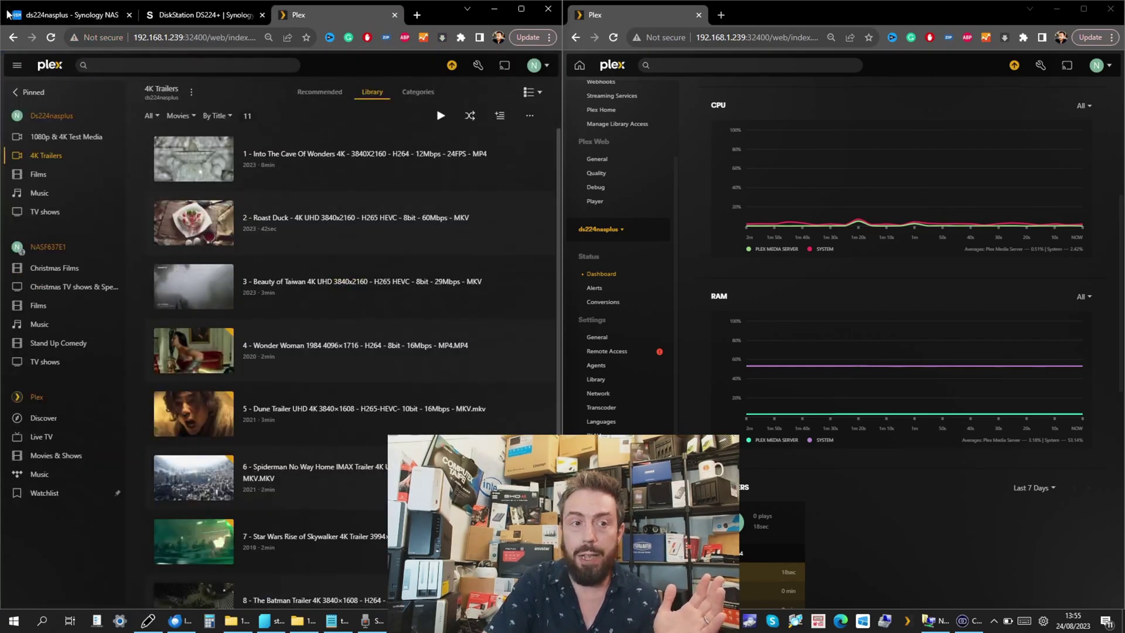
left_click(70, 14)
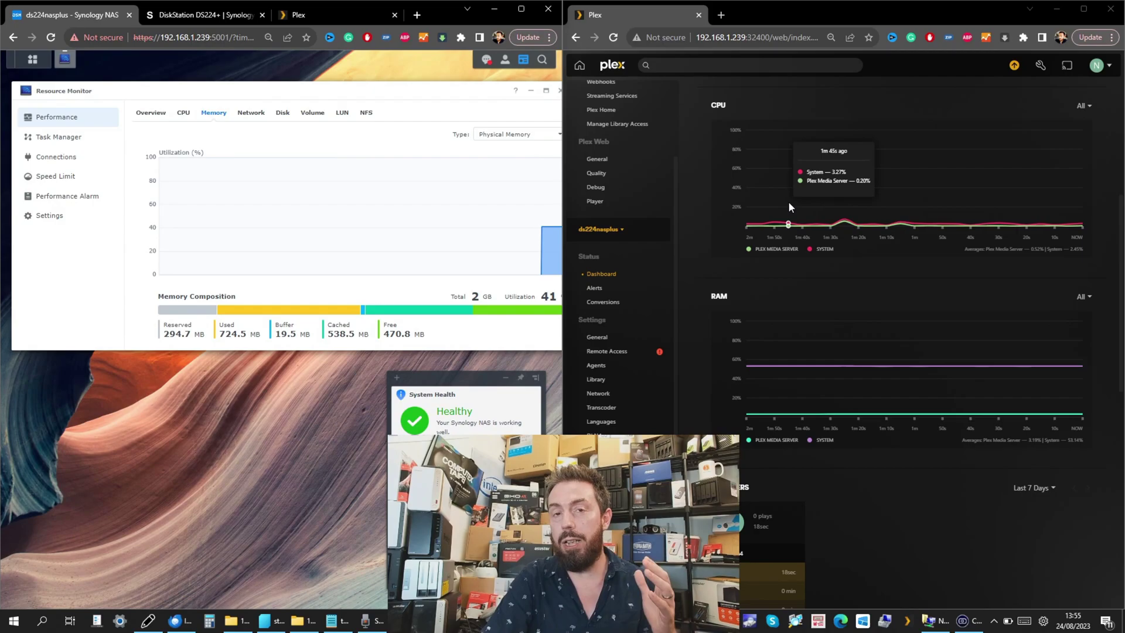
scroll(789, 206, "down", 1)
scroll(788, 206, "up", 3)
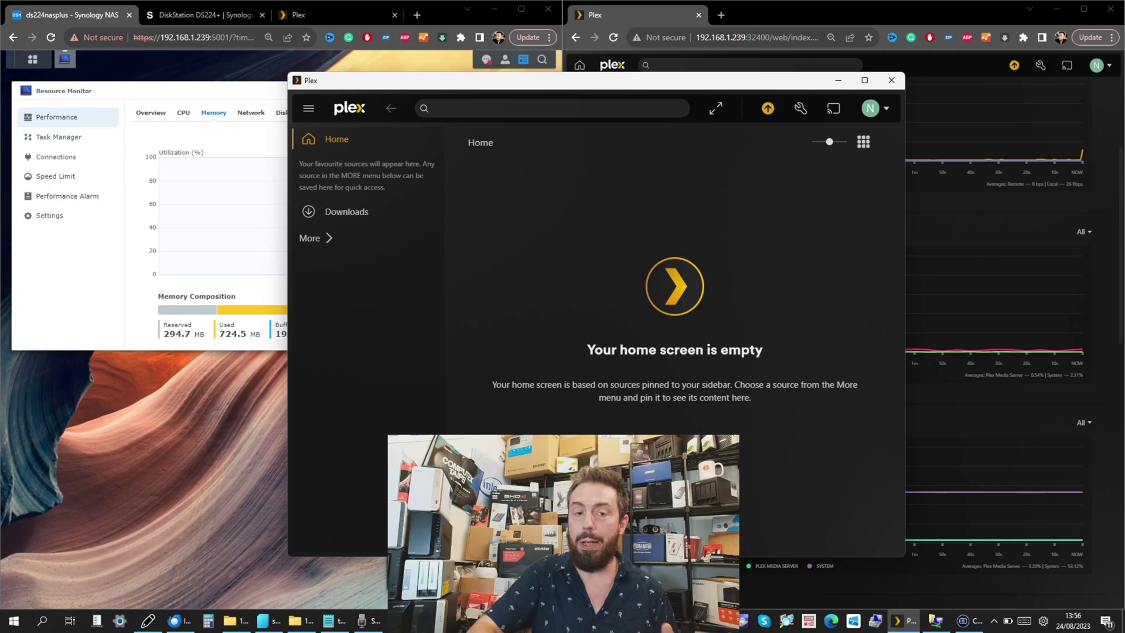
View the Ds224nasplus server's recently added media in the Plex desktop app, and close the app
left_click(311, 238)
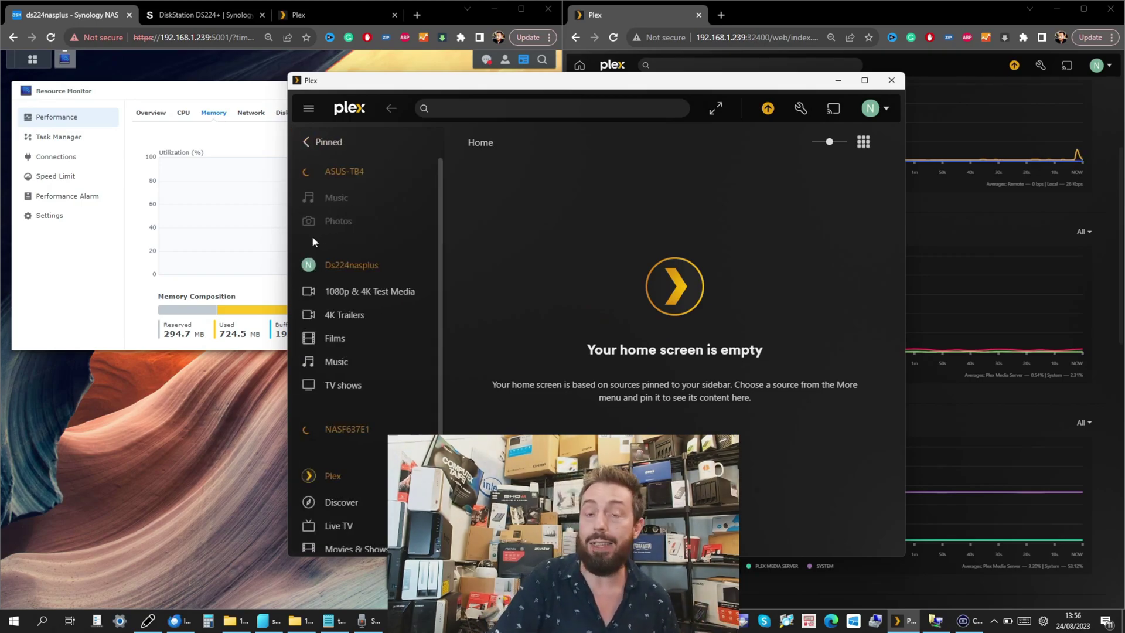
left_click(359, 267)
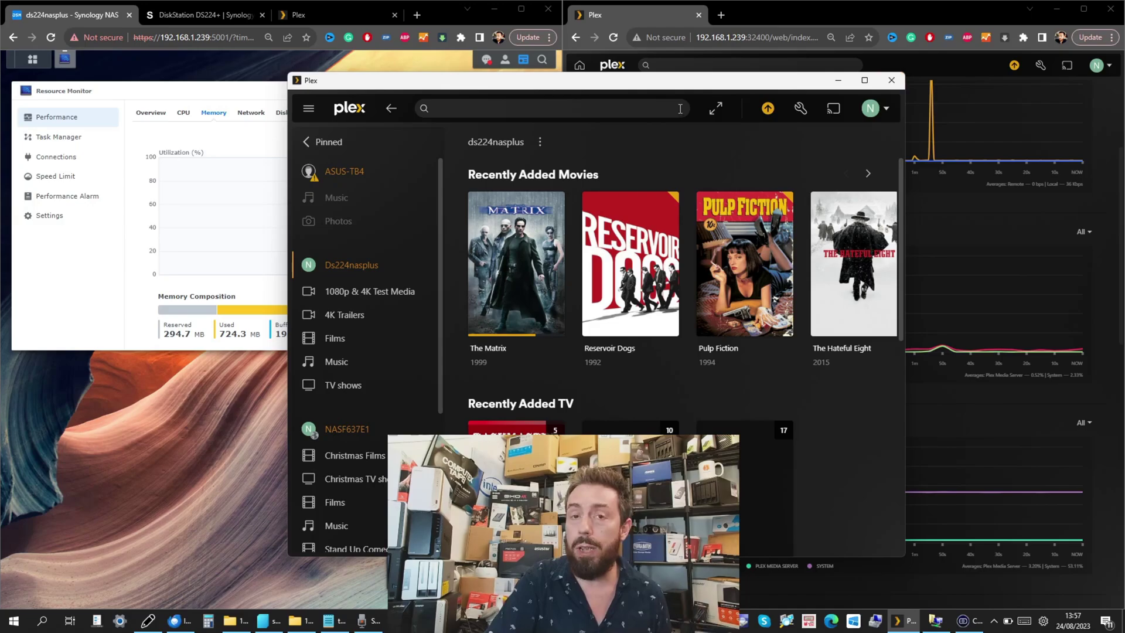
left_click(889, 85)
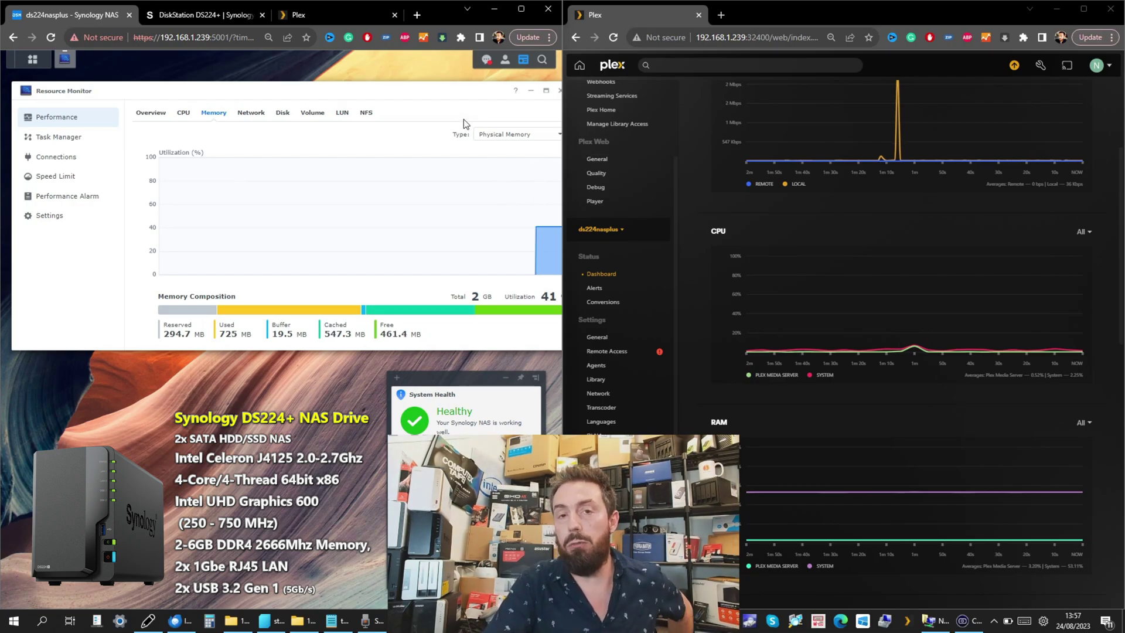
Show the hardware specs for CPU and memory on Synology's DiskStation DS224+ product page
left_click(214, 16)
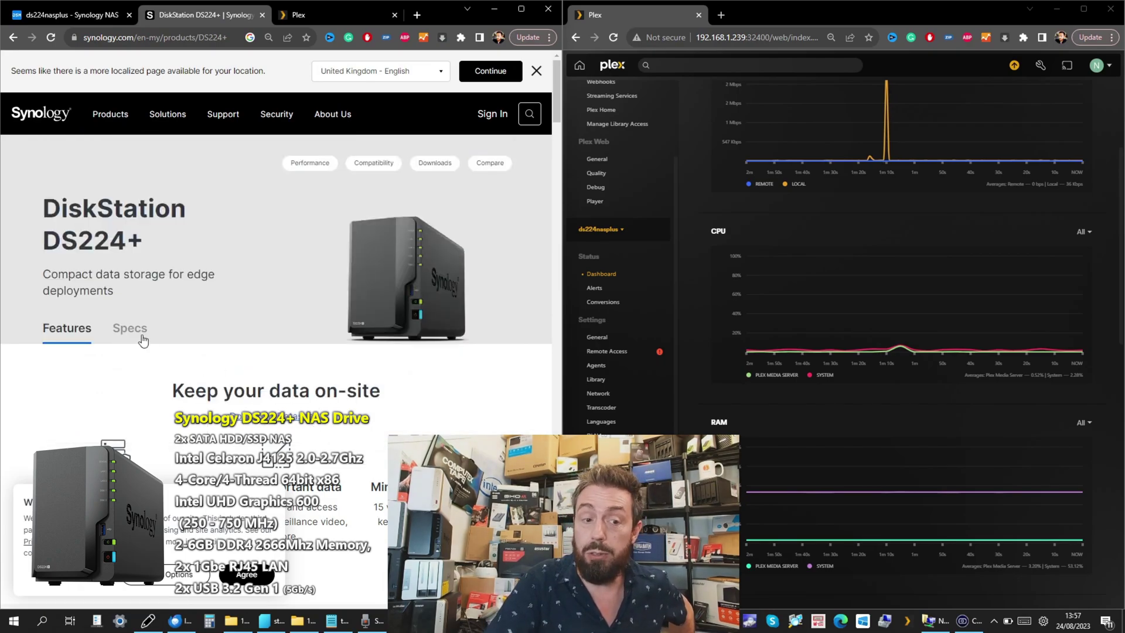
left_click(130, 328)
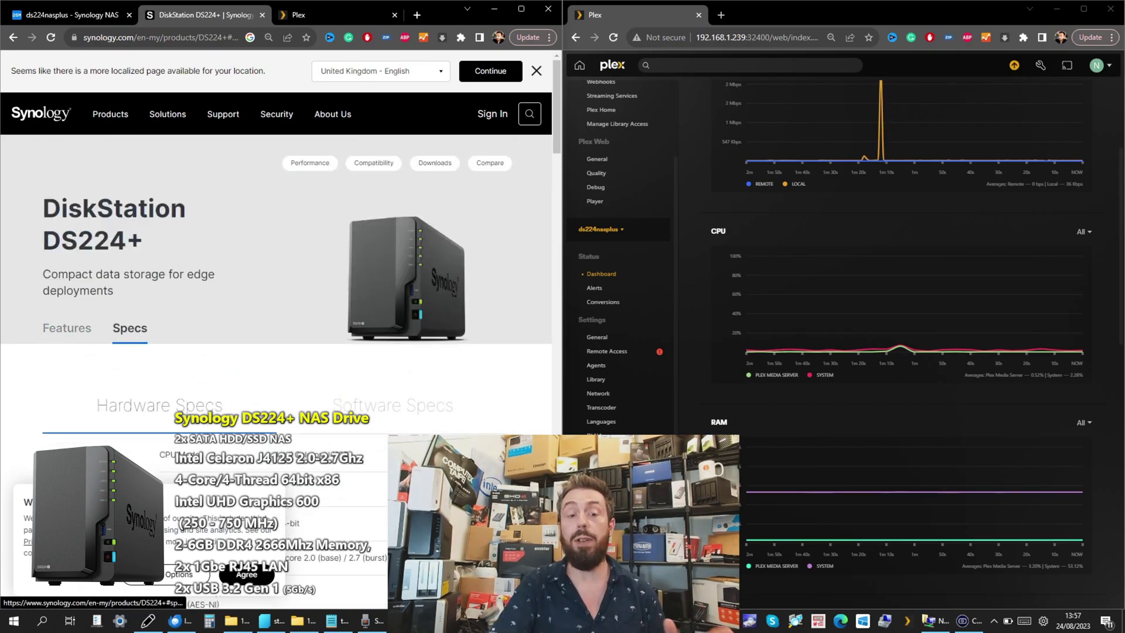
scroll(414, 389, "down", 4)
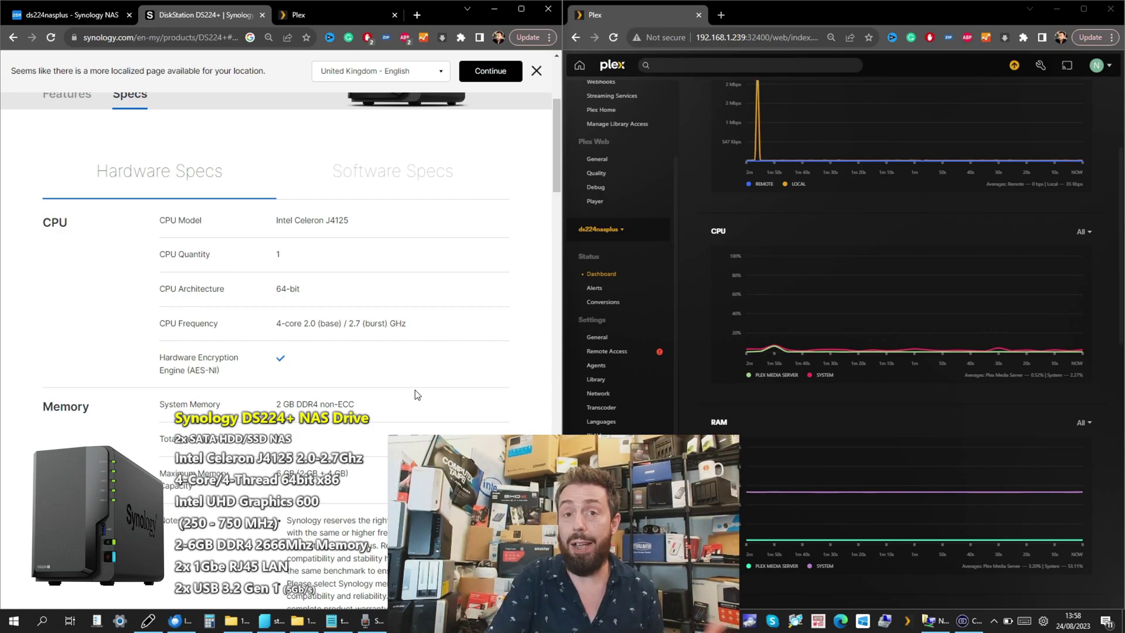
Inspect the DS224+ image and CPU specs up close, highlighting the Intel Celeron J4125 model name and clearing the highlight
scroll(352, 258, "up", 3)
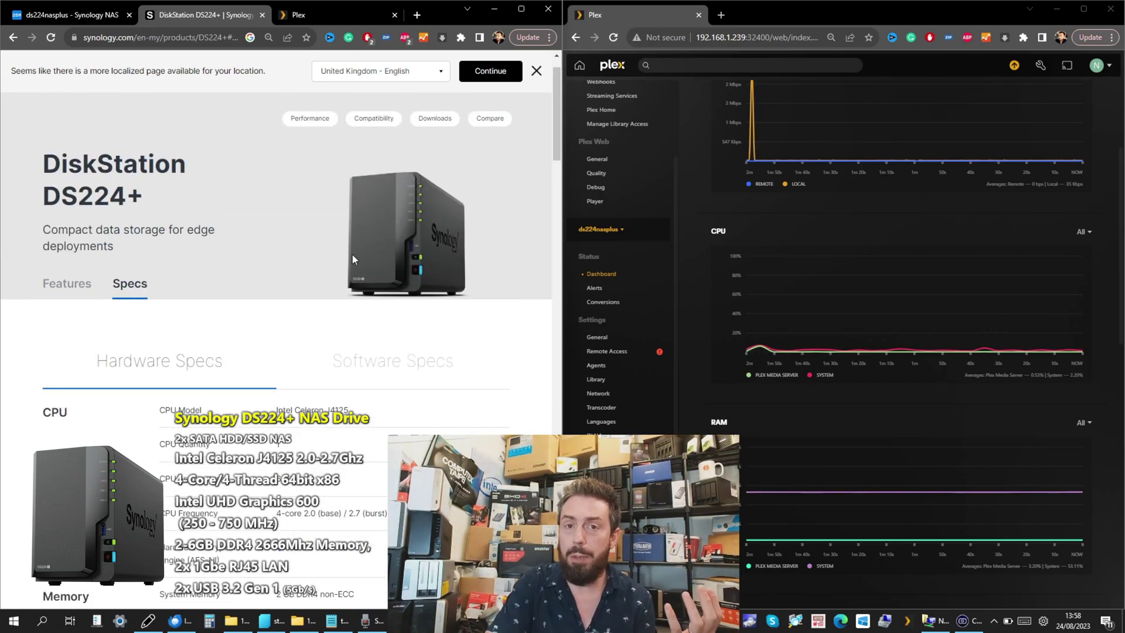
scroll(352, 254, "up", 3, "ctrl")
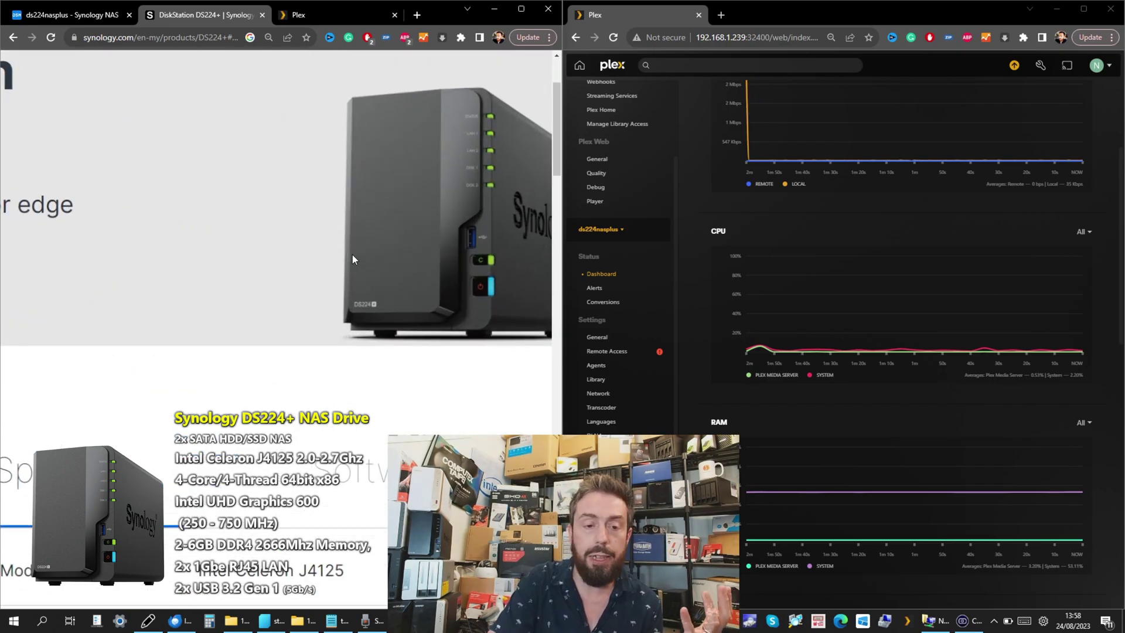
scroll(353, 254, "down", 5)
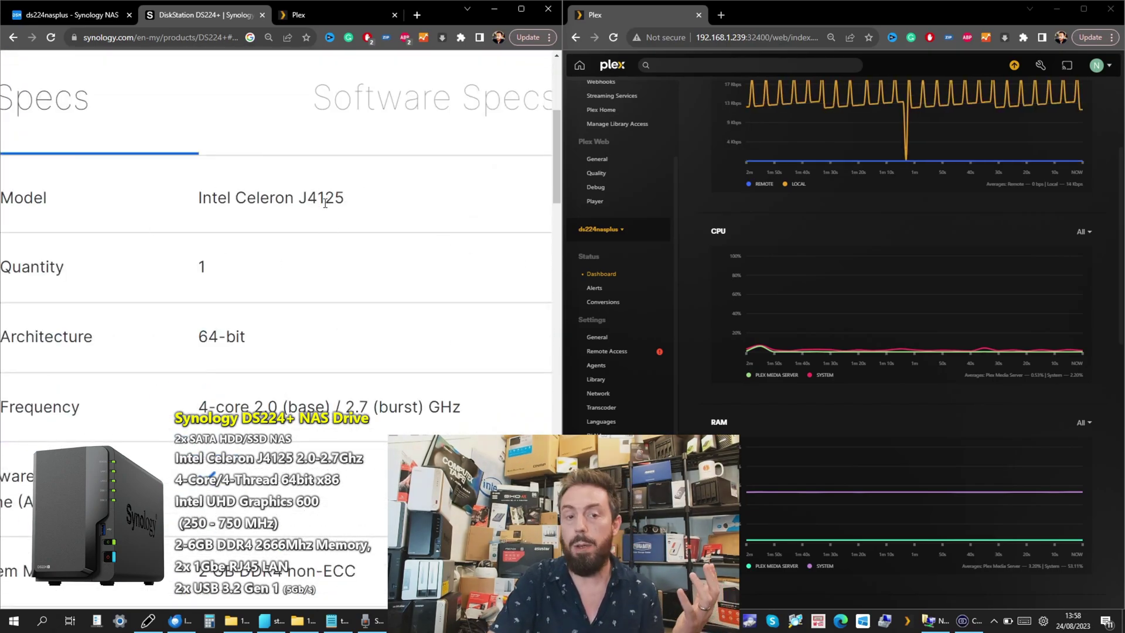
left_click_drag(325, 203, 186, 196)
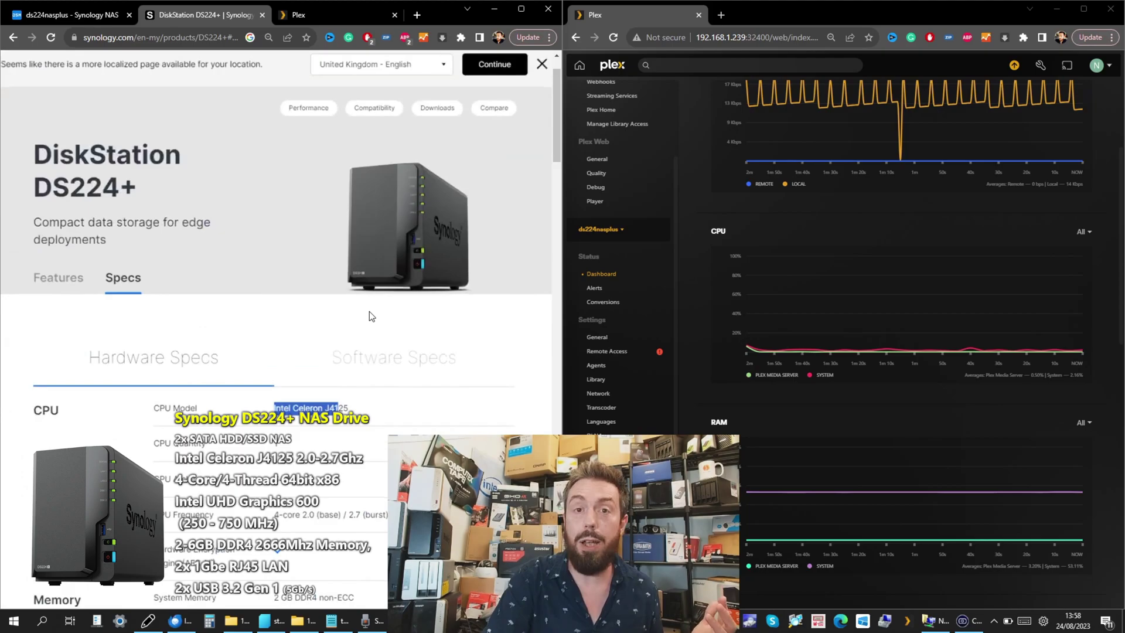
left_click(295, 400)
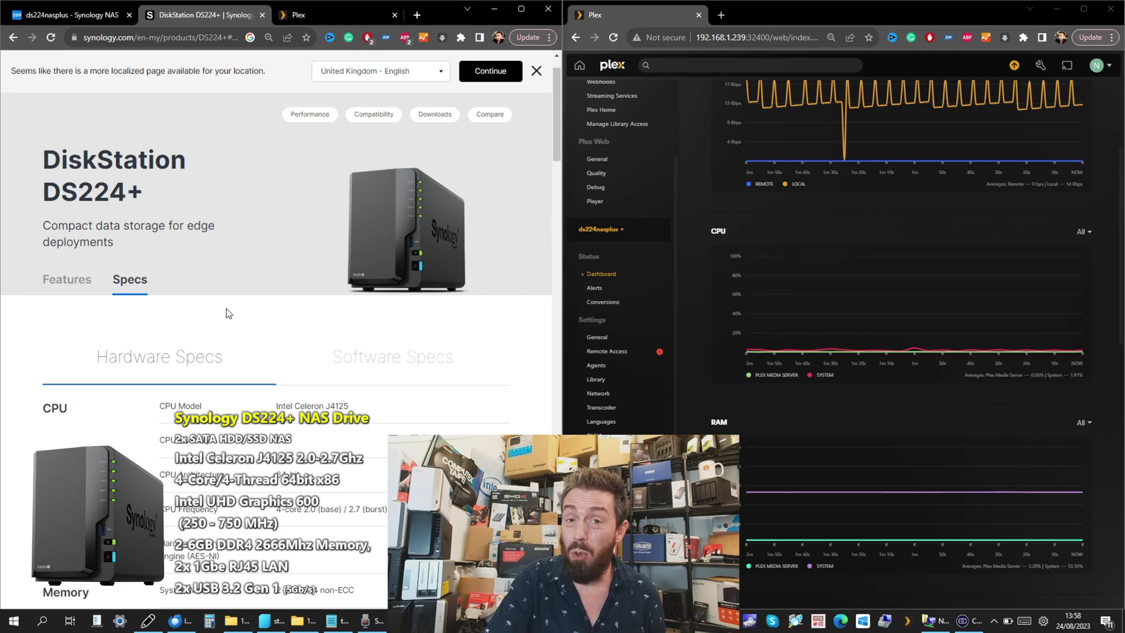
Return to the NAS desktop and reposition the Resource Monitor window so its whole memory graph is in view
left_click(70, 14)
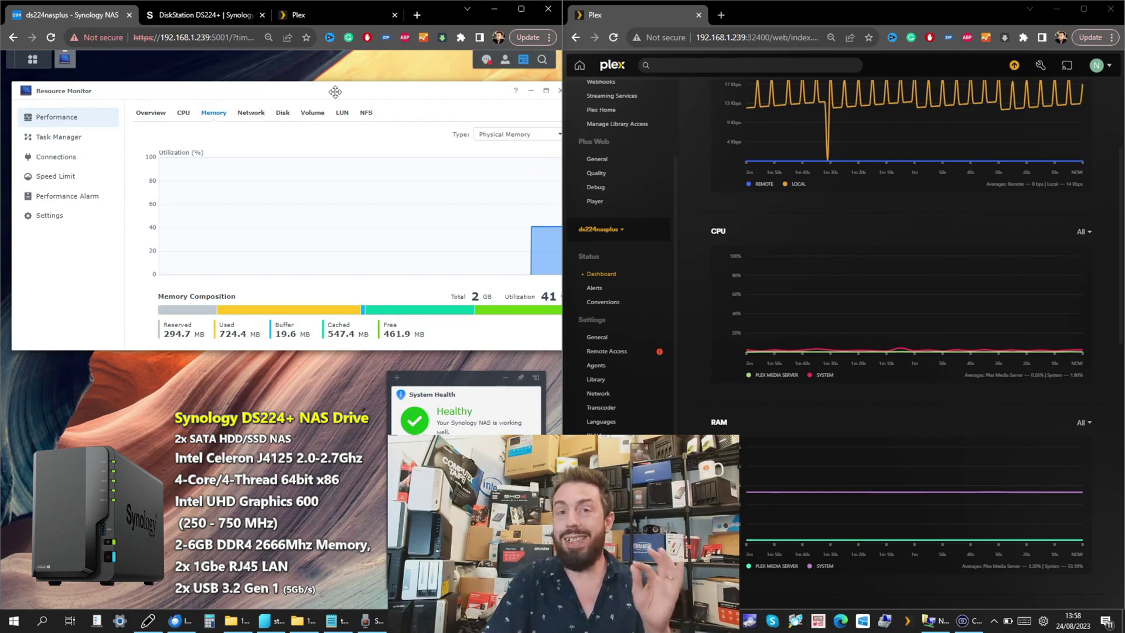
left_click_drag(335, 92, 316, 96)
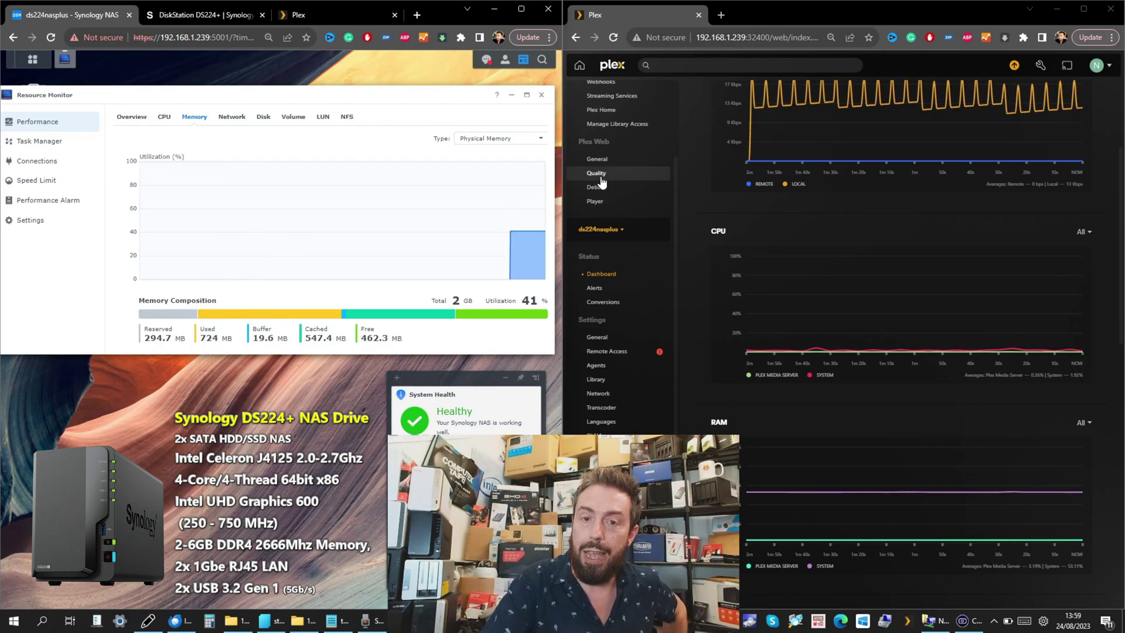
mouse_move(515, 240)
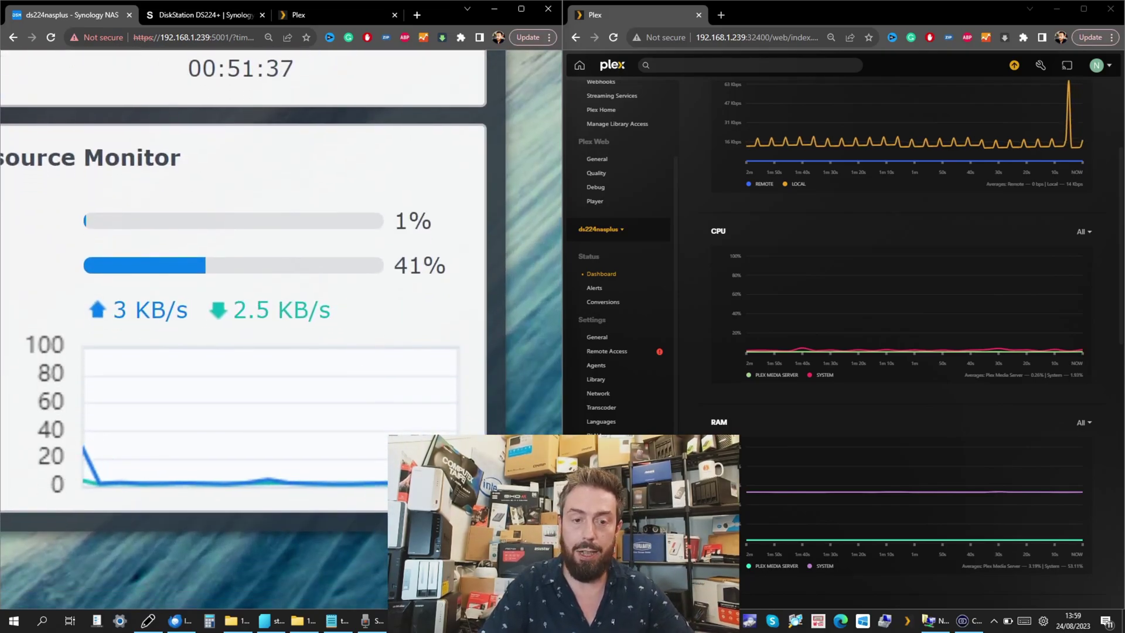
Switch to OBS, hide the Video Capture Device source, and minimize OBS
key("alt+Tab")
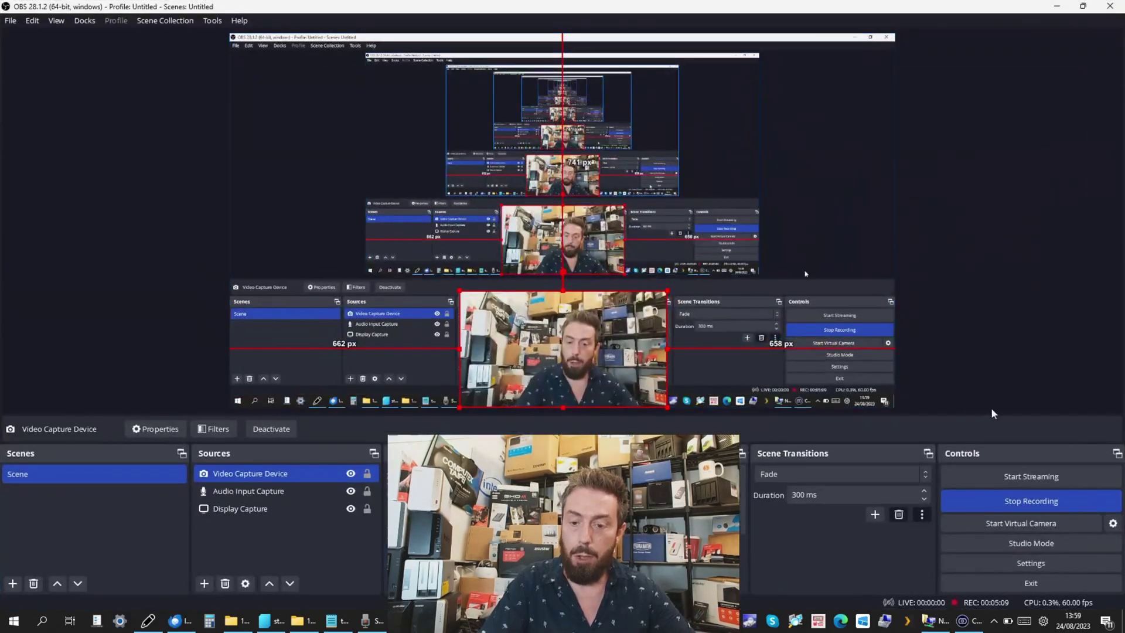
left_click(351, 474)
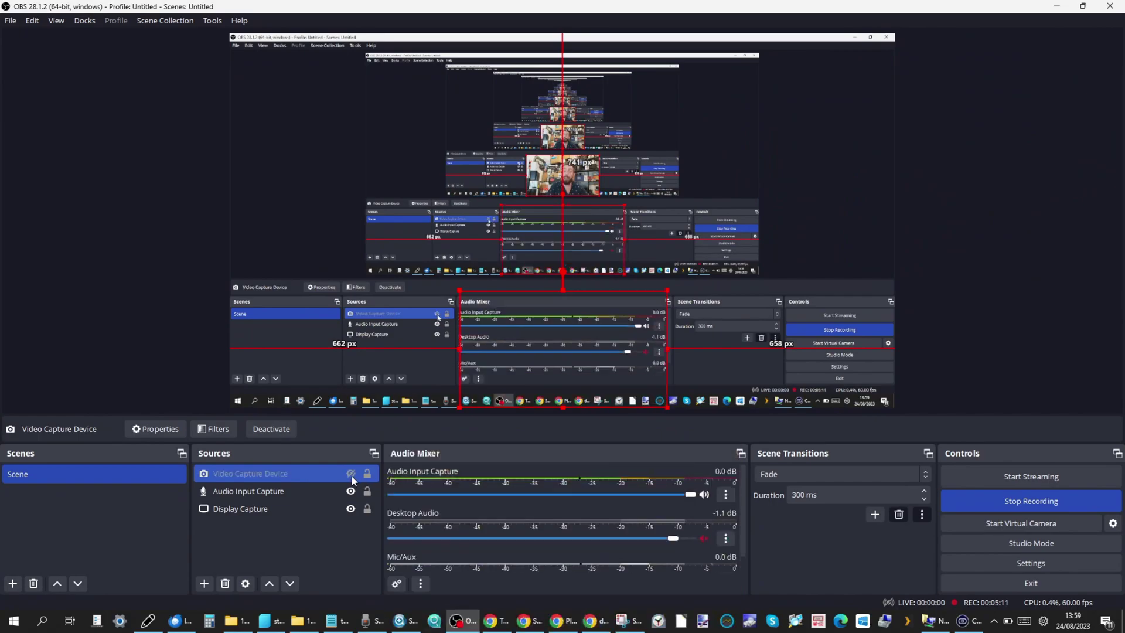
left_click(1061, 8)
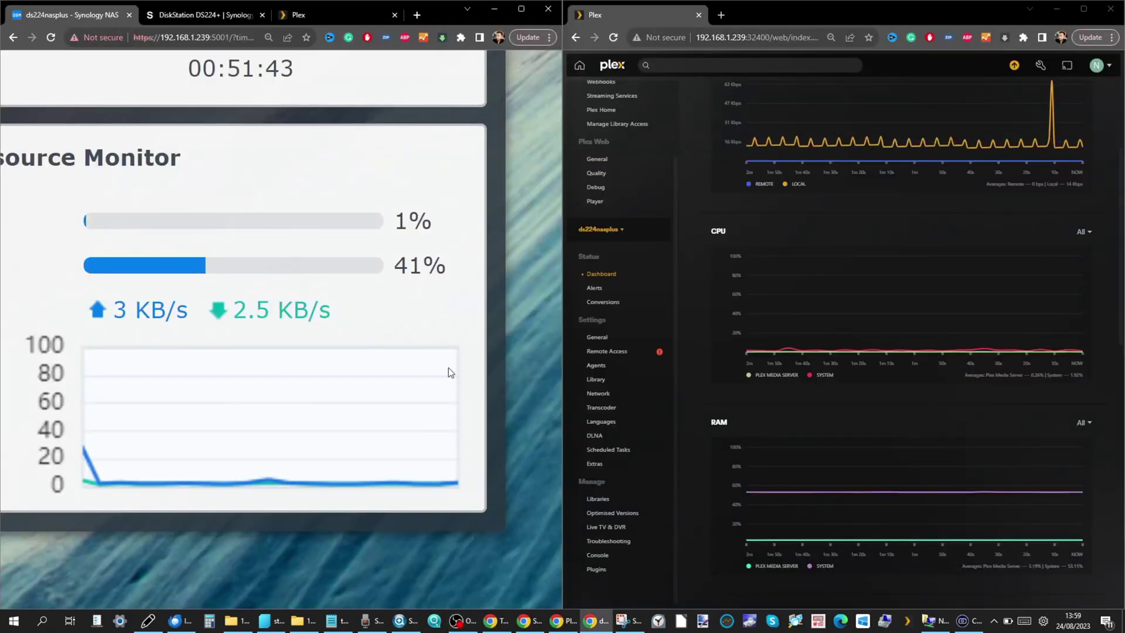
Show the running services in Resource Monitor's Task Manager, sorted by memory use from highest to lowest
left_click(351, 267)
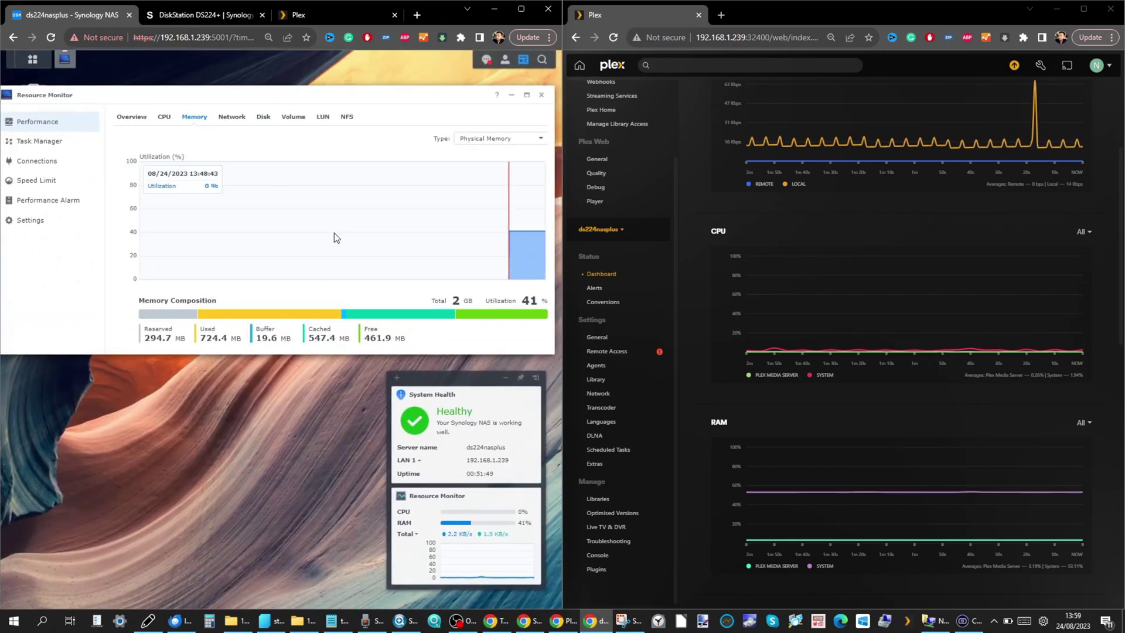
left_click(43, 164)
left_click(40, 142)
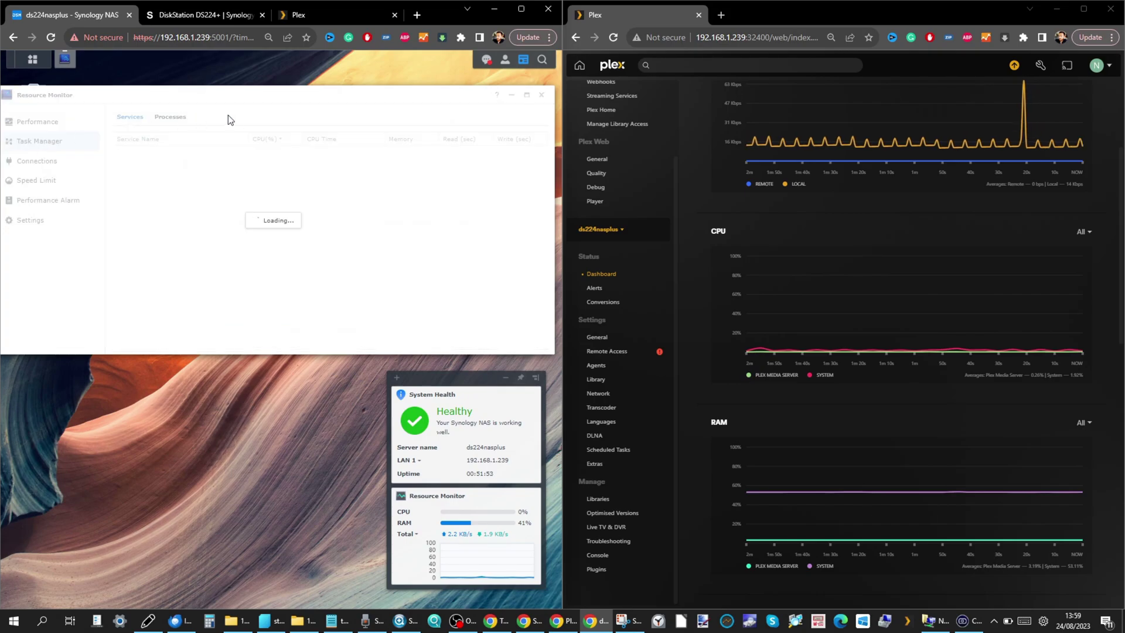
left_click(410, 140)
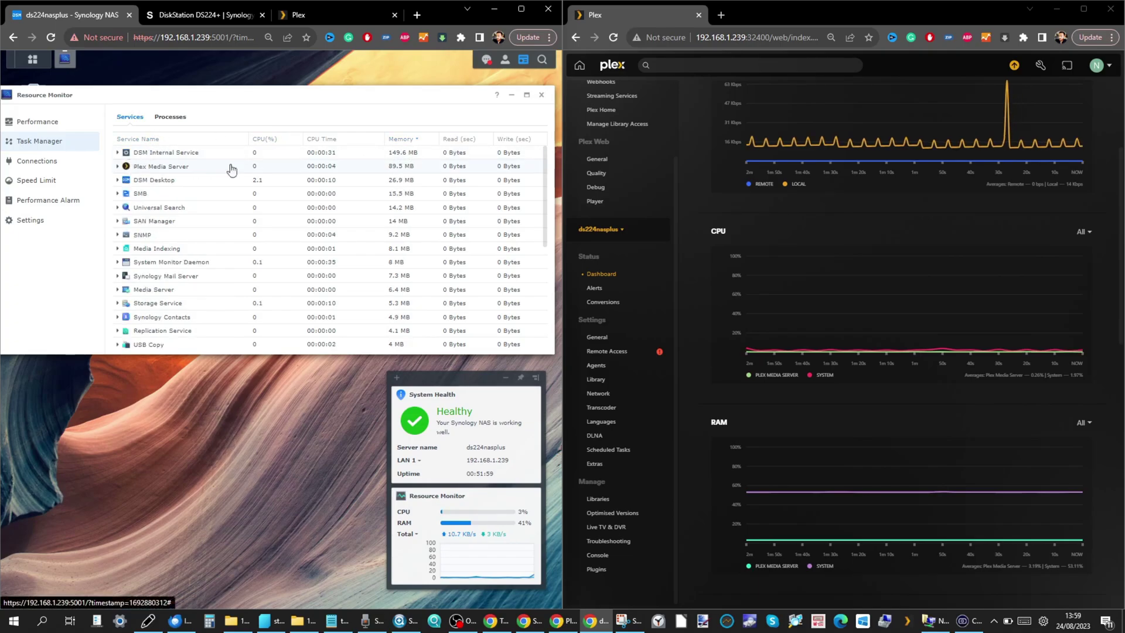
Examine the memory use of each service in the list, comparing Plex Media Server with the other services
scroll(391, 173, "up", 5)
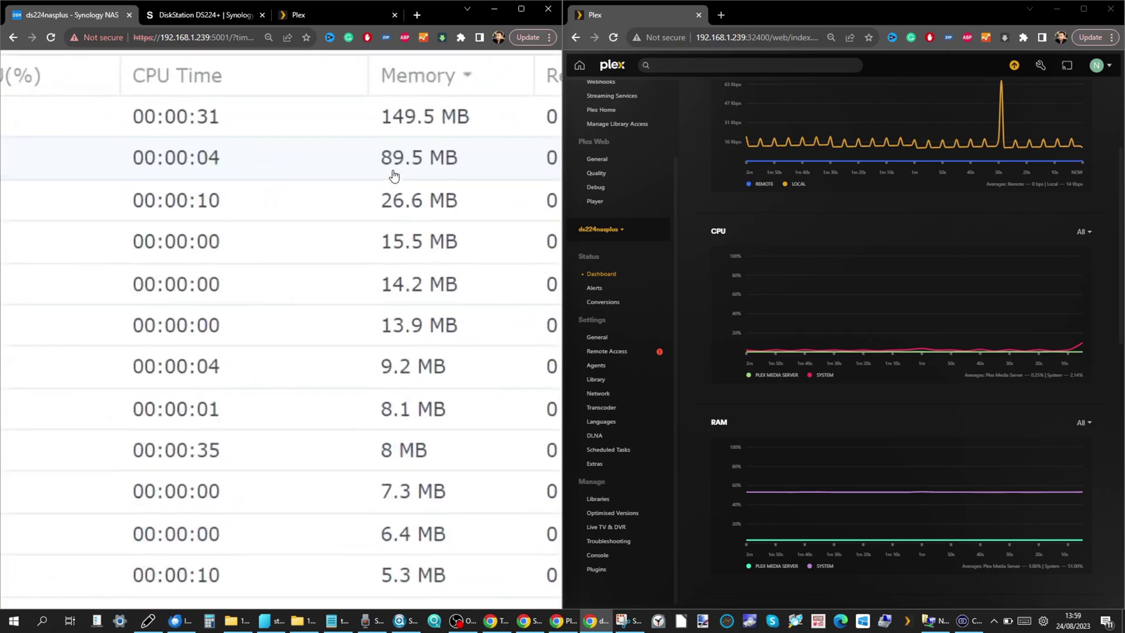
scroll(393, 174, "down", 4)
scroll(393, 175, "down", 5)
scroll(402, 153, "up", 1)
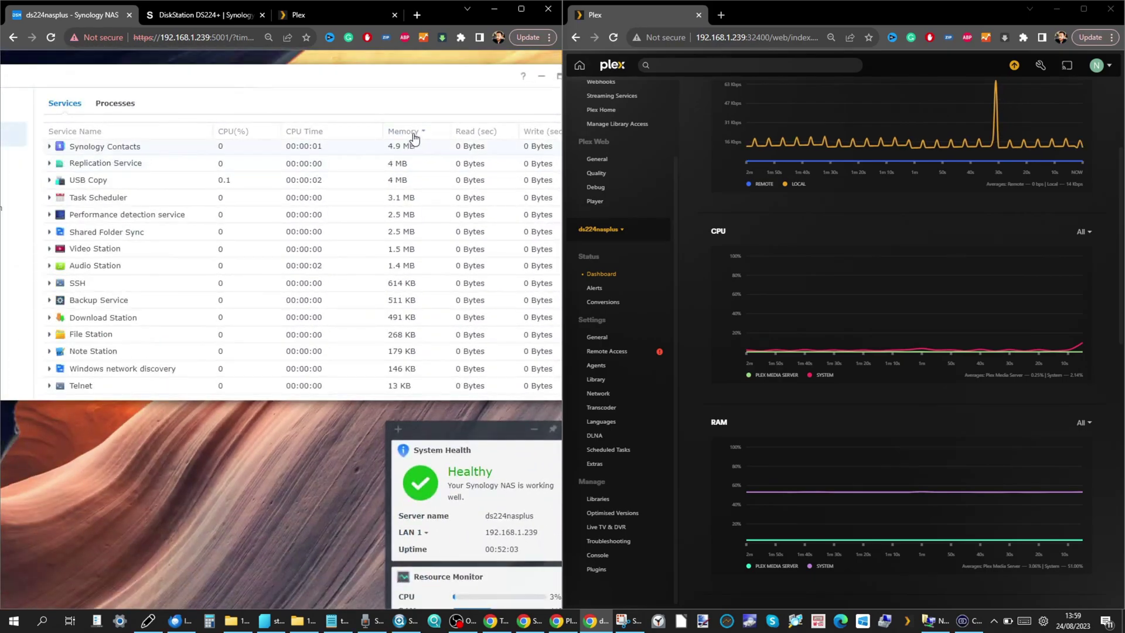
scroll(404, 176, "up", 4)
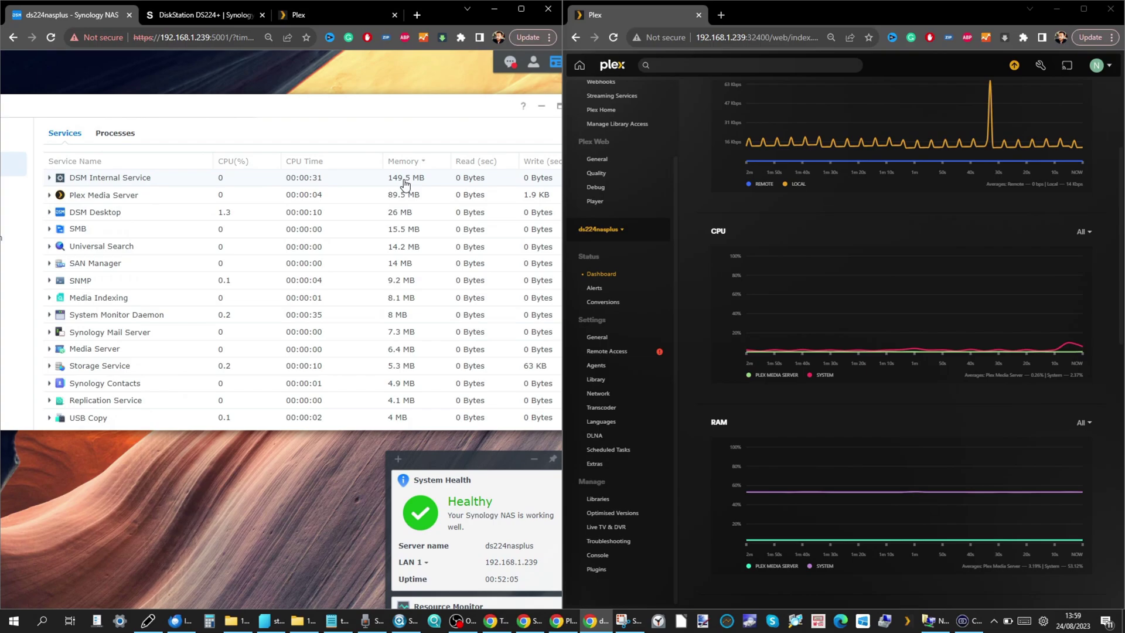
scroll(404, 188, "up", 3)
scroll(401, 201, "up", 3)
scroll(402, 195, "down", 8)
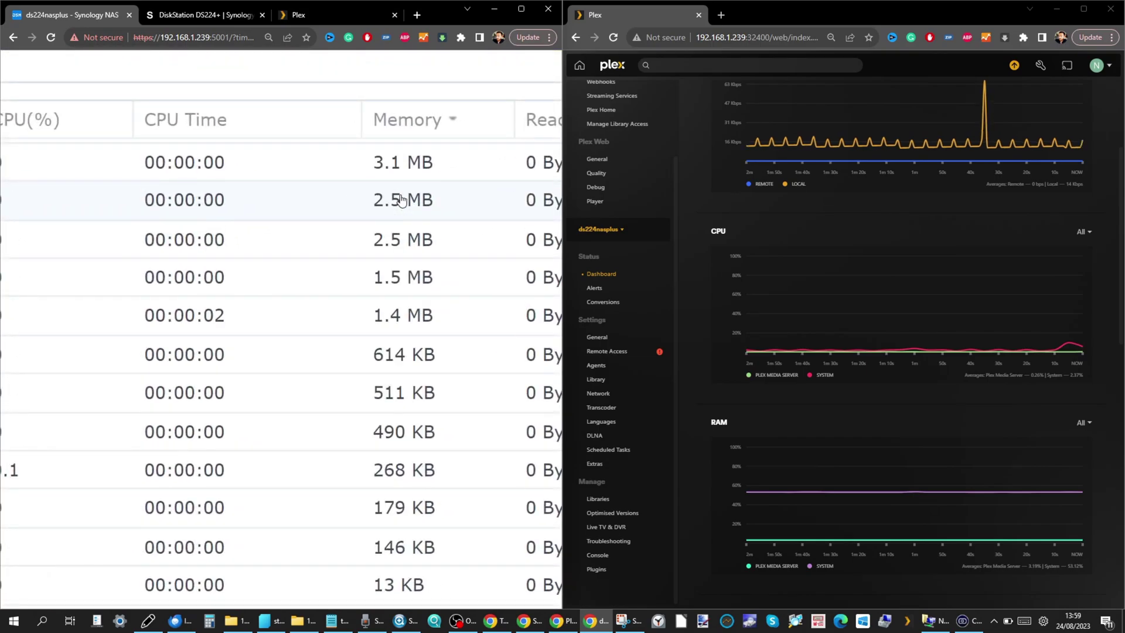
scroll(402, 196, "up", 10)
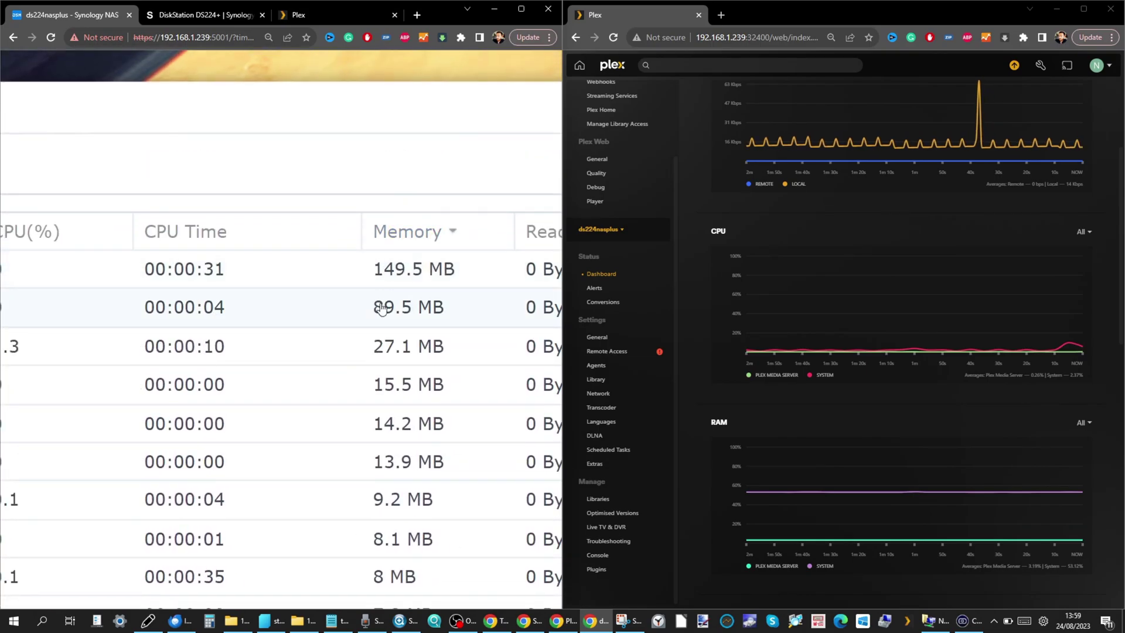
scroll(401, 281, "down", 5)
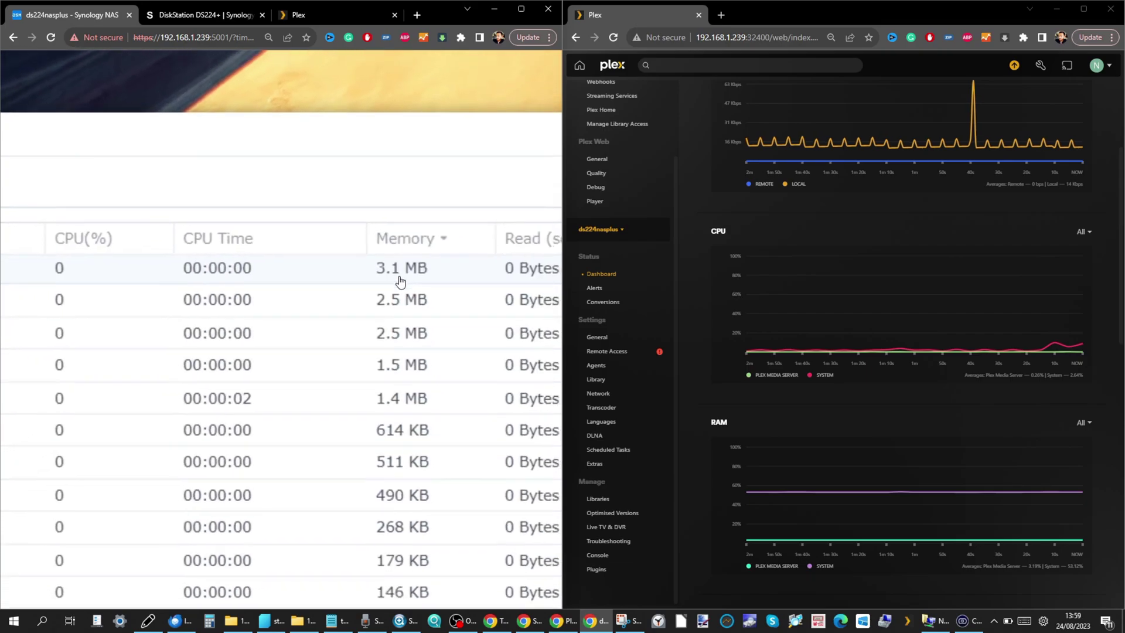
scroll(400, 281, "down", 3)
scroll(400, 280, "up", 8)
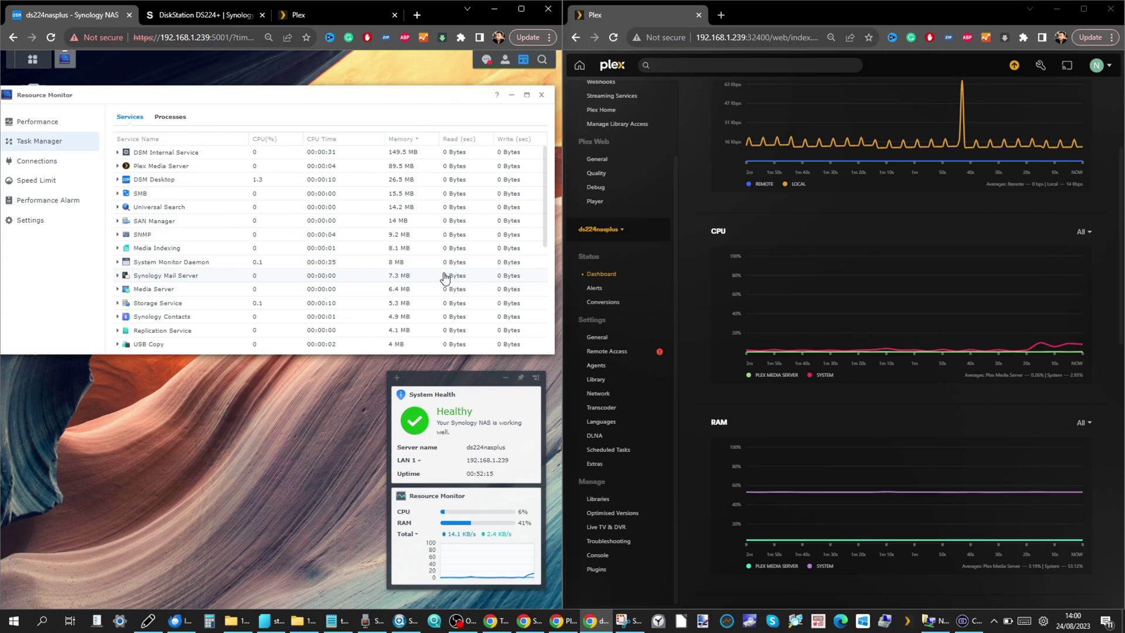
Show the NAS's physical memory performance and compare it with the CPU and RAM graphs on the Plex dashboard
left_click(50, 124)
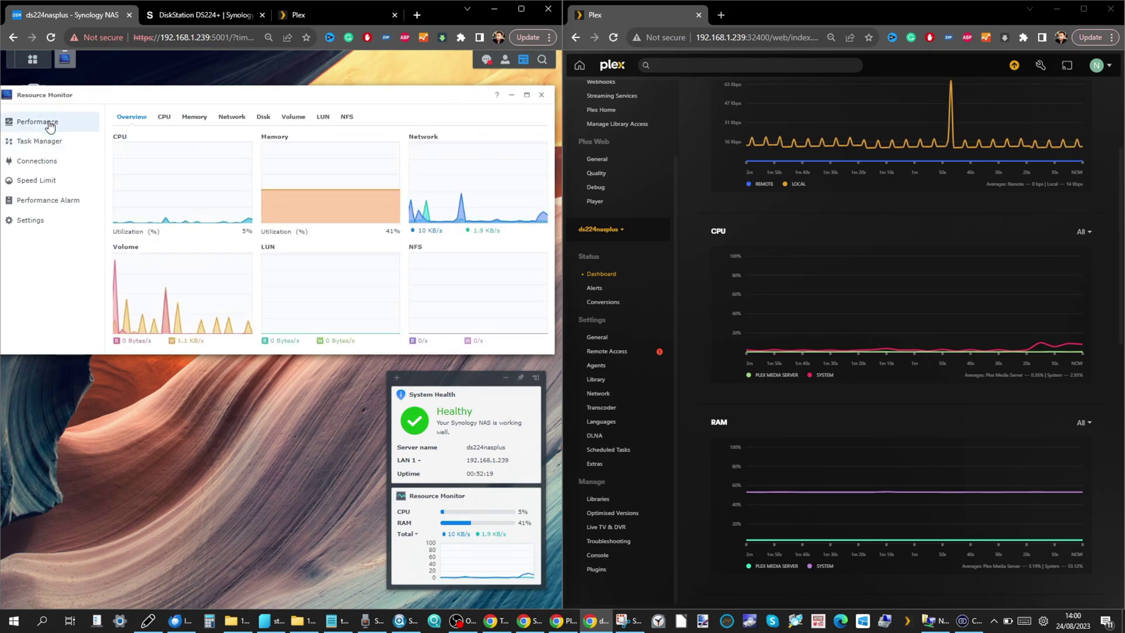
left_click(186, 118)
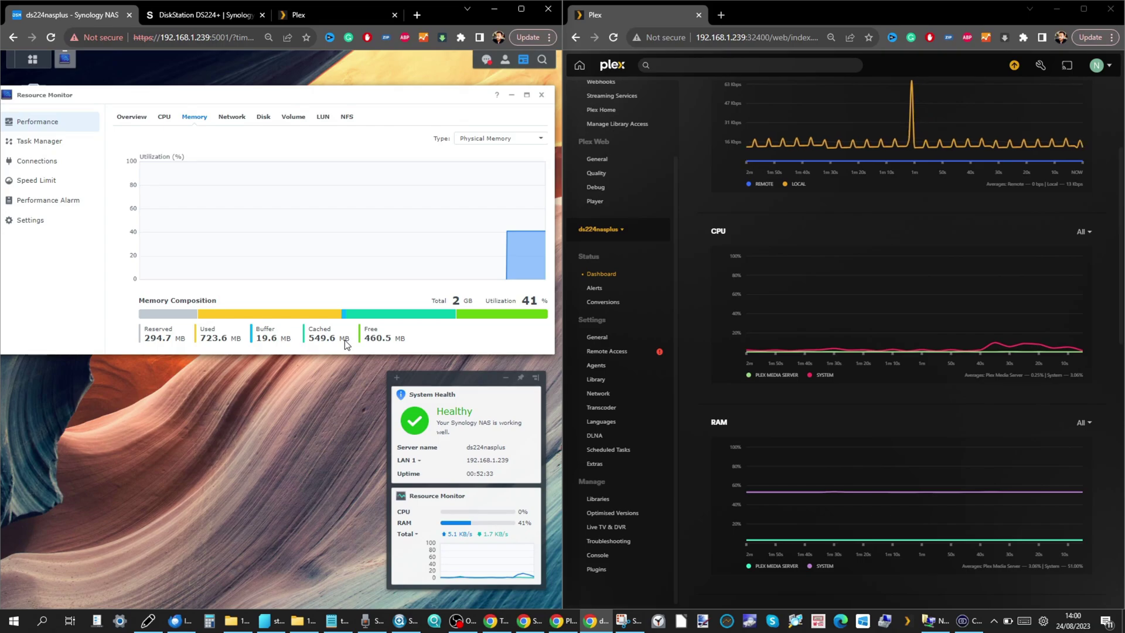
scroll(886, 420, "down", 2)
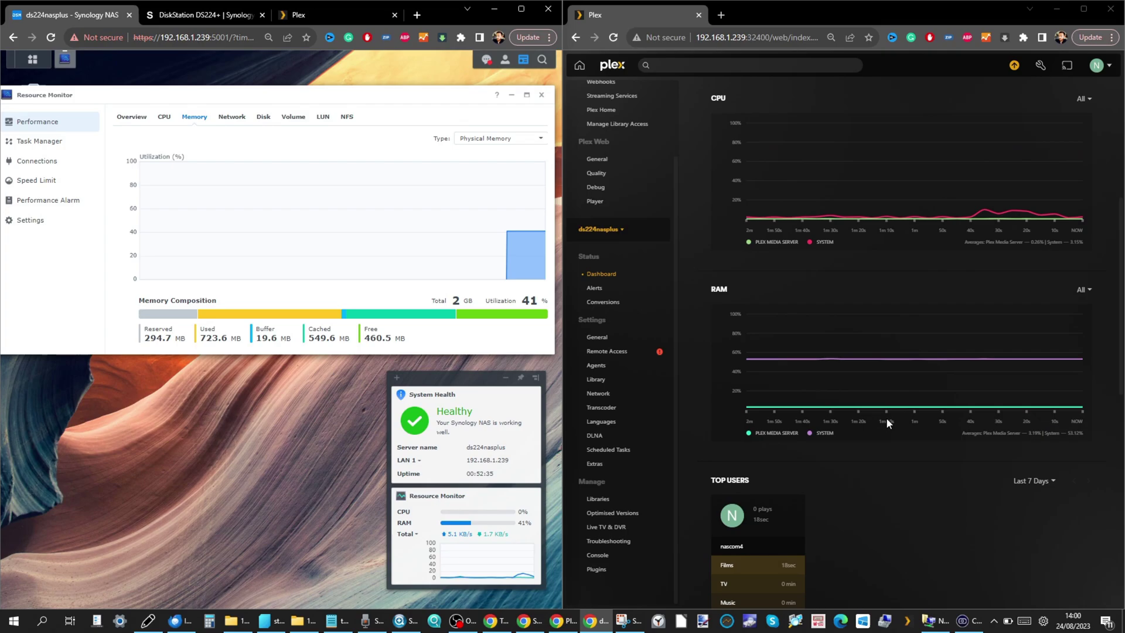
scroll(887, 421, "up", 2)
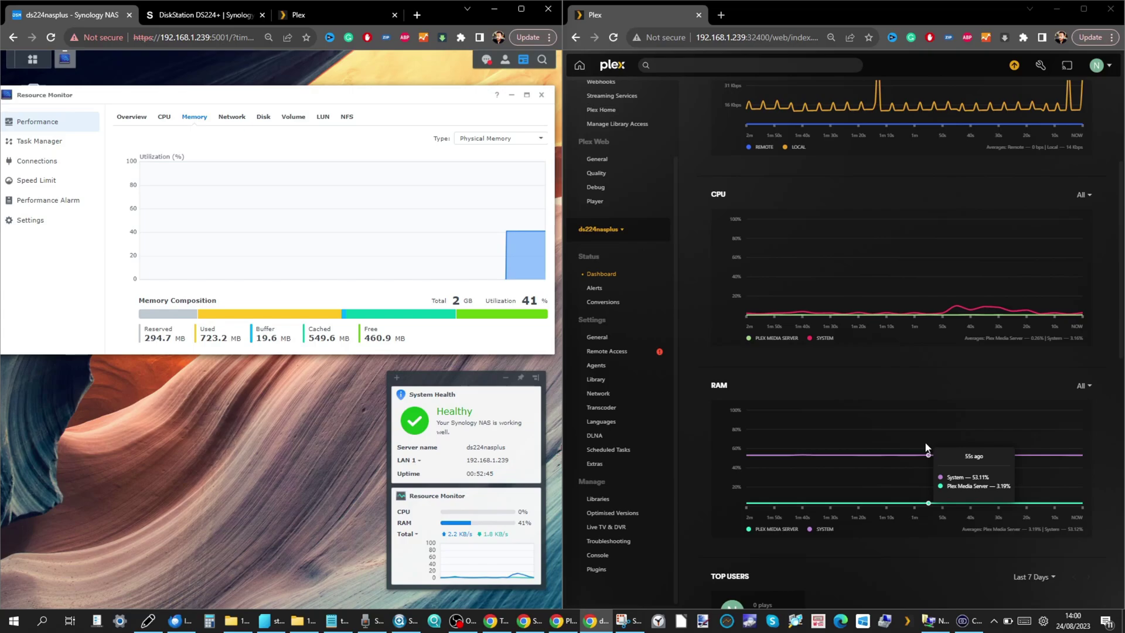
Show the installed packages in the NAS's Package Center
left_click(32, 59)
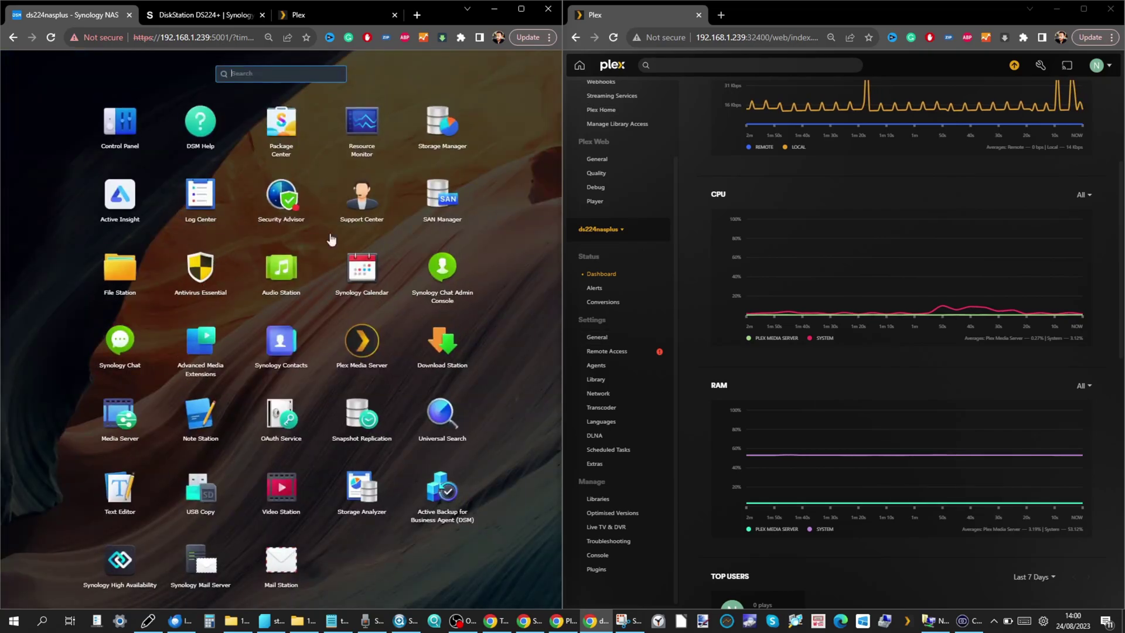
left_click(281, 124)
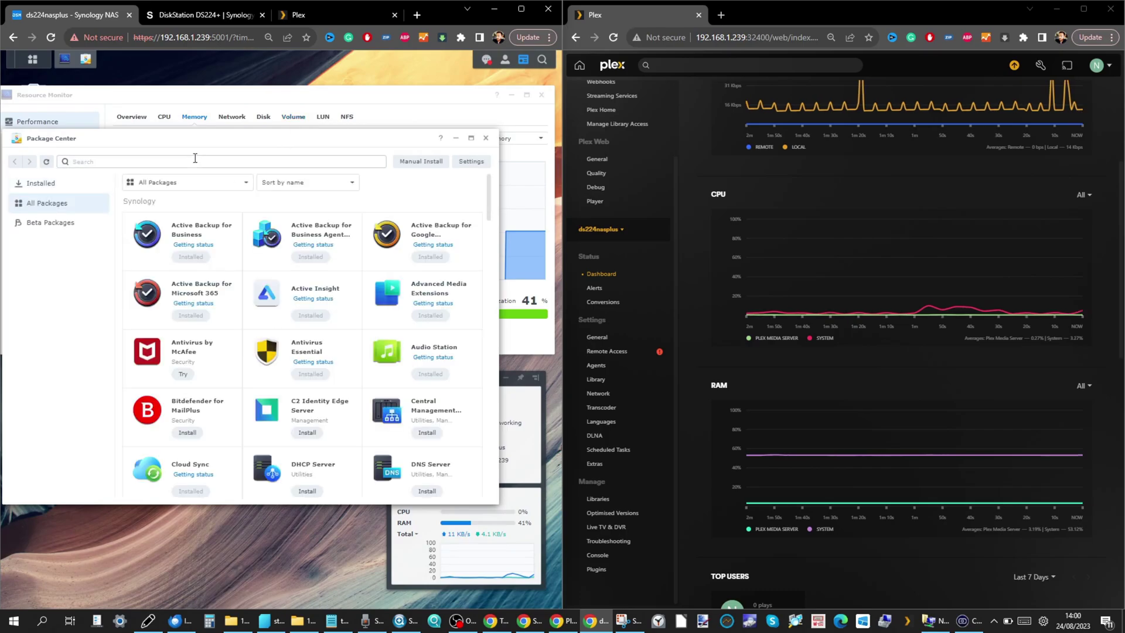
left_click(36, 183)
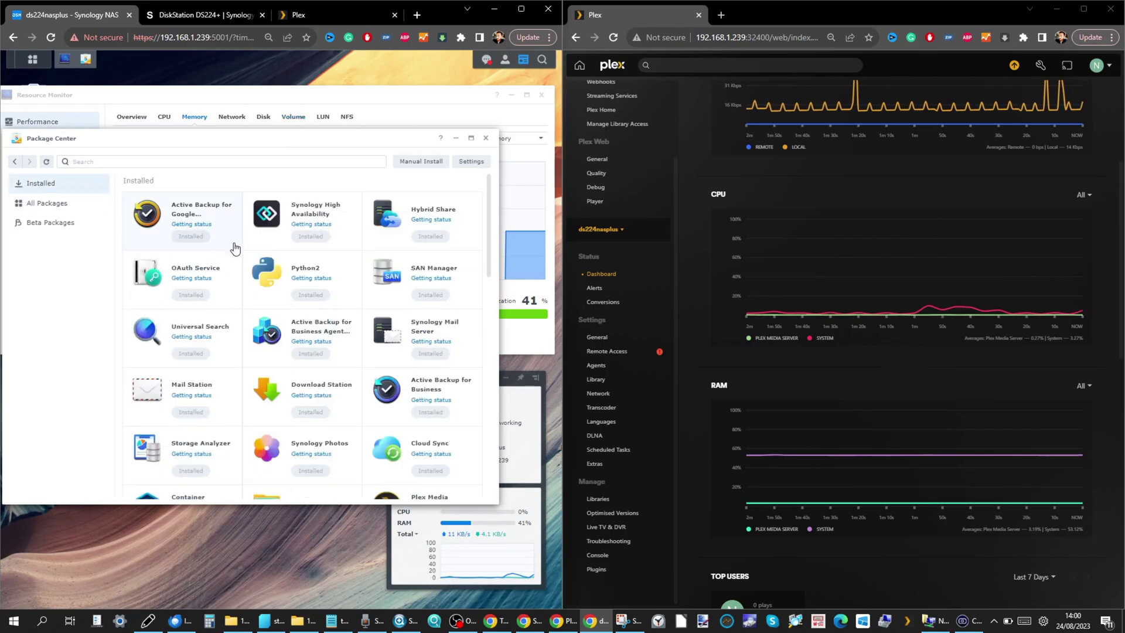
Examine the full list of installed packages to see which applications run on the NAS alongside Plex Media Server
scroll(288, 303, "down", 5)
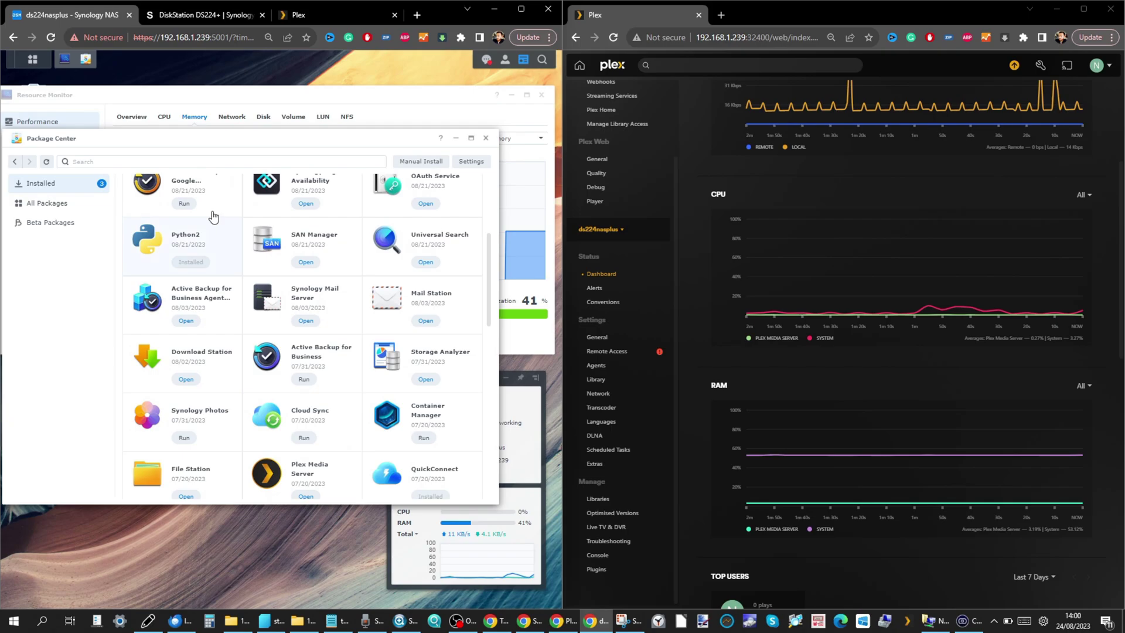
scroll(222, 283, "down", 1)
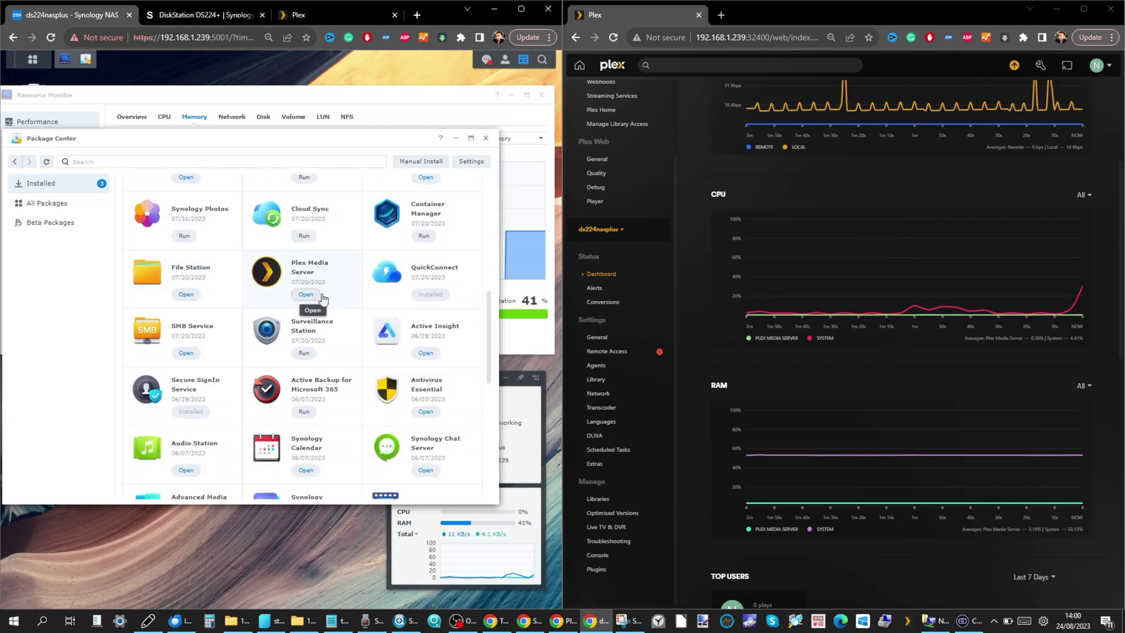
scroll(307, 294, "down", 4)
scroll(329, 302, "down", 3)
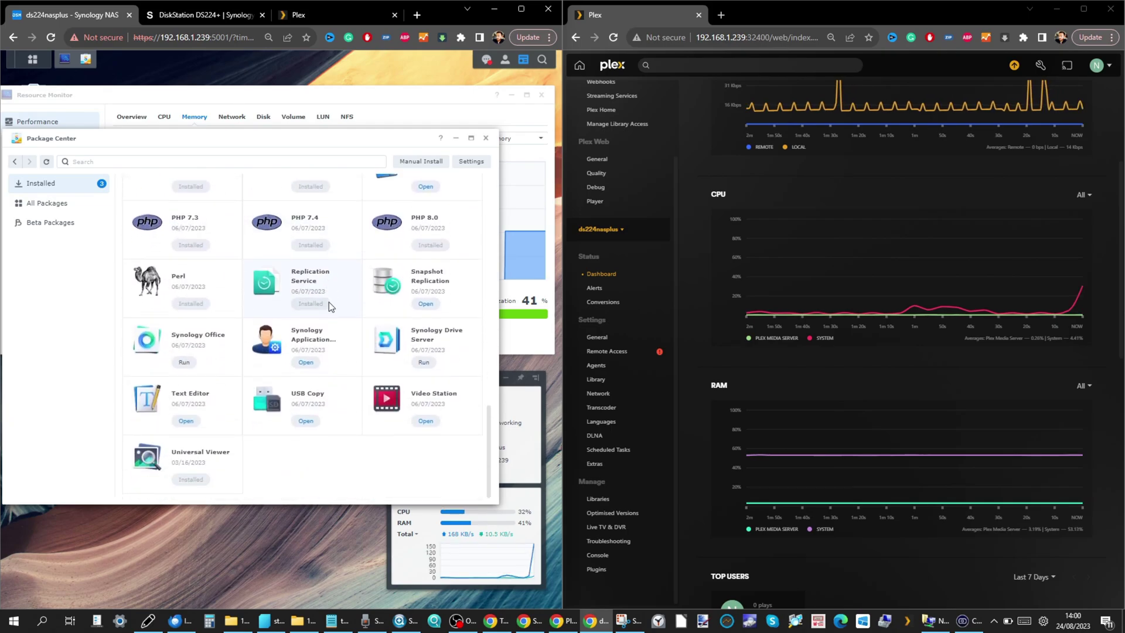
scroll(441, 384, "up", 5)
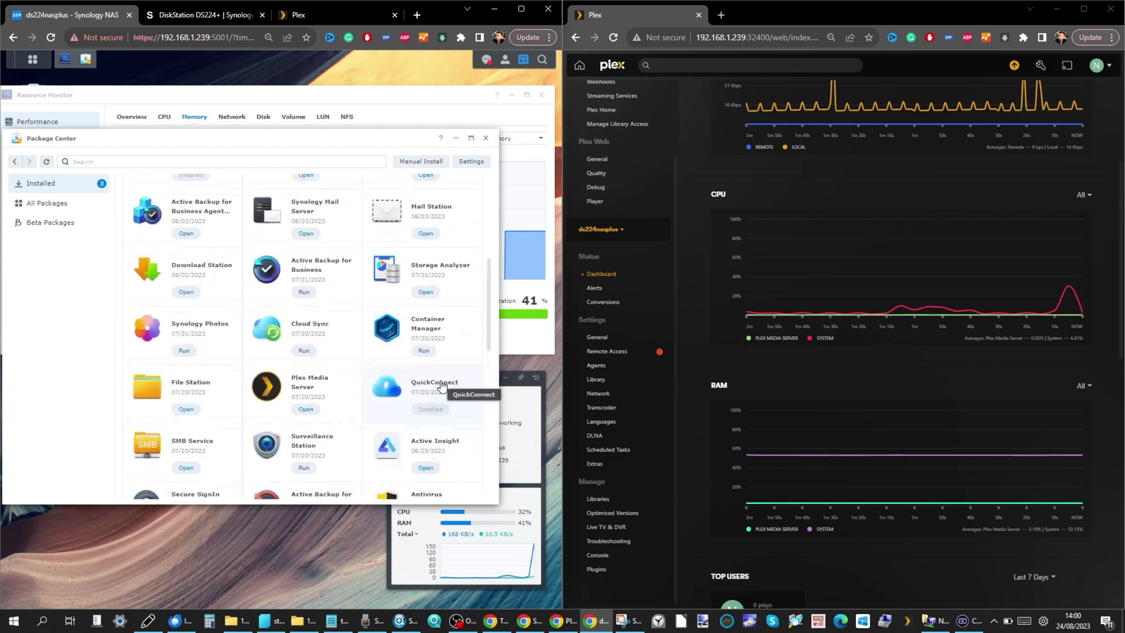
scroll(441, 385, "down", 4)
scroll(442, 384, "down", 2)
scroll(444, 357, "up", 10)
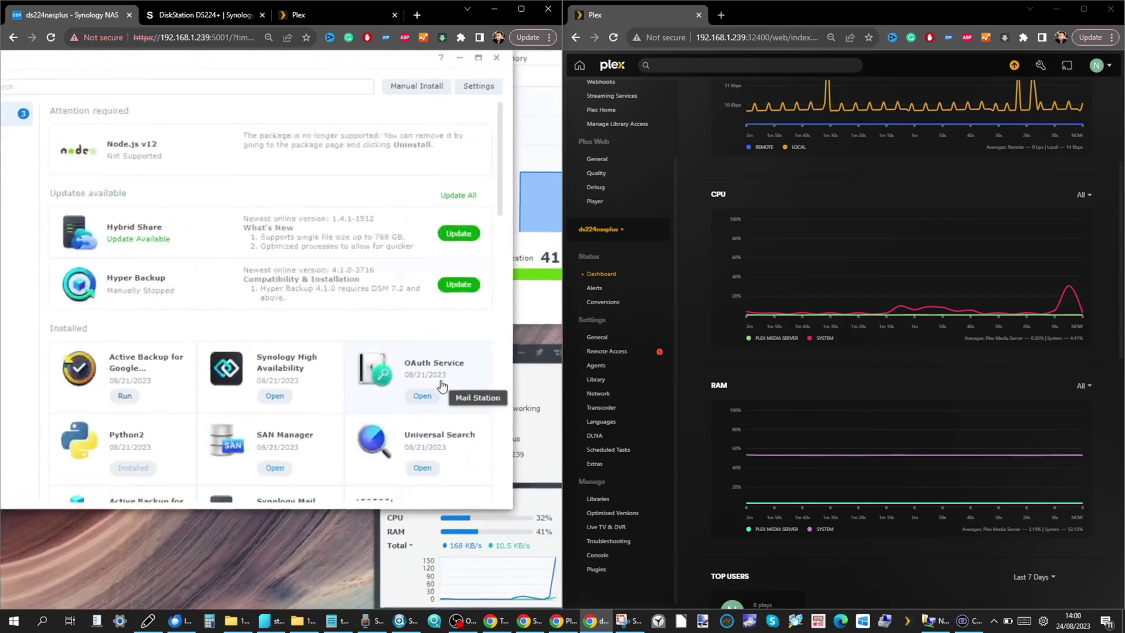
scroll(444, 356, "down", 10)
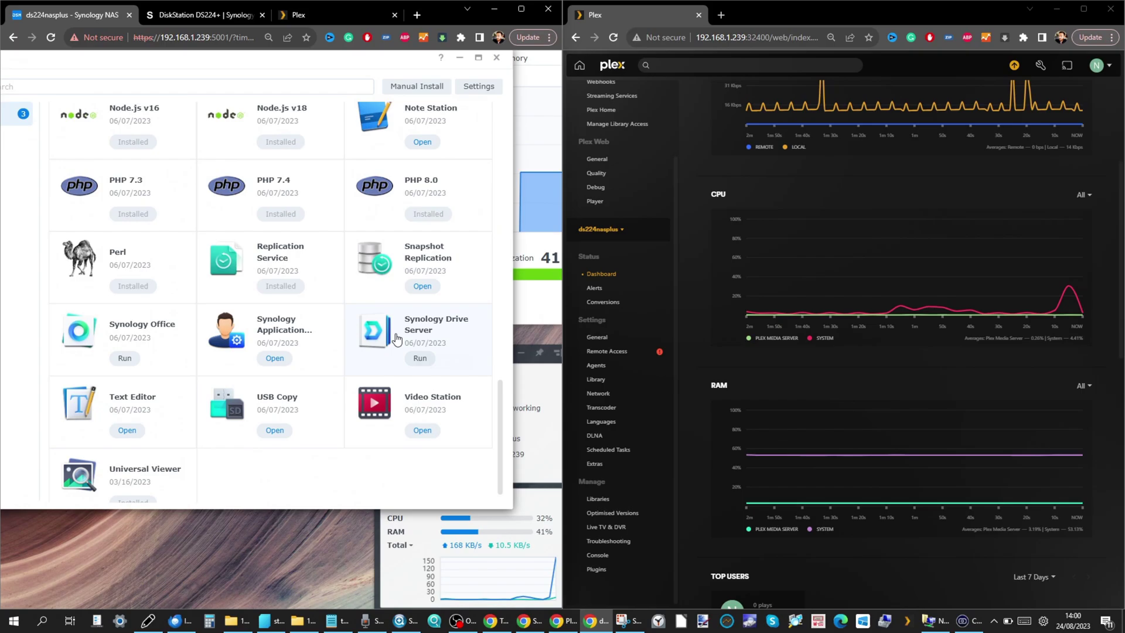
scroll(321, 457, "down", 3)
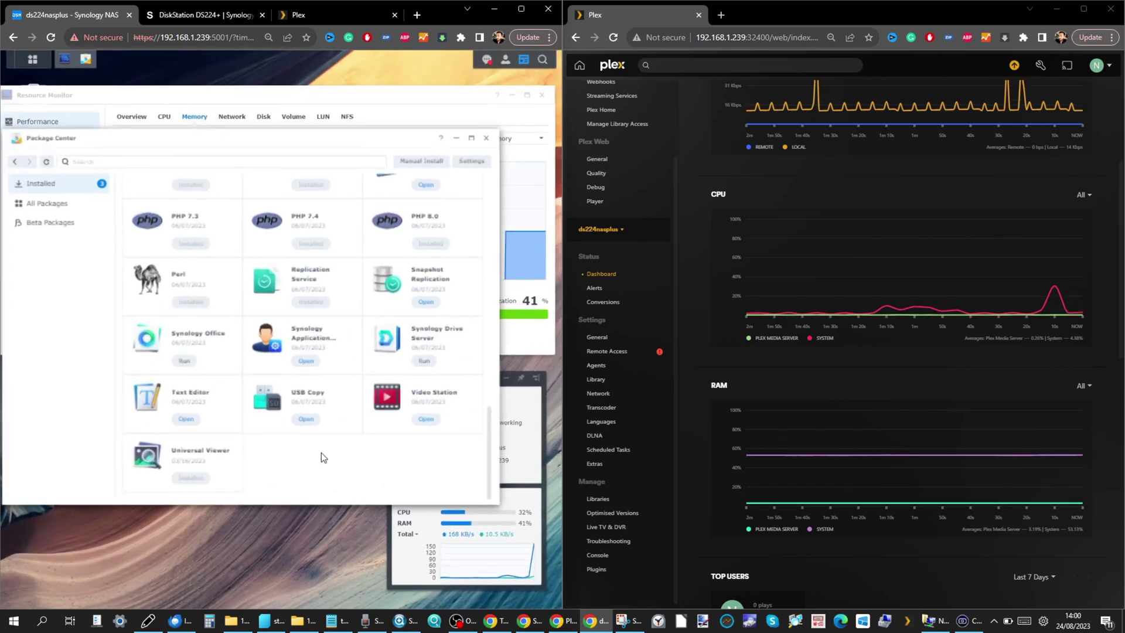
Look at the Synology Application Service package details and the applications in the NAS's main menu
left_click(286, 344)
left_click(31, 62)
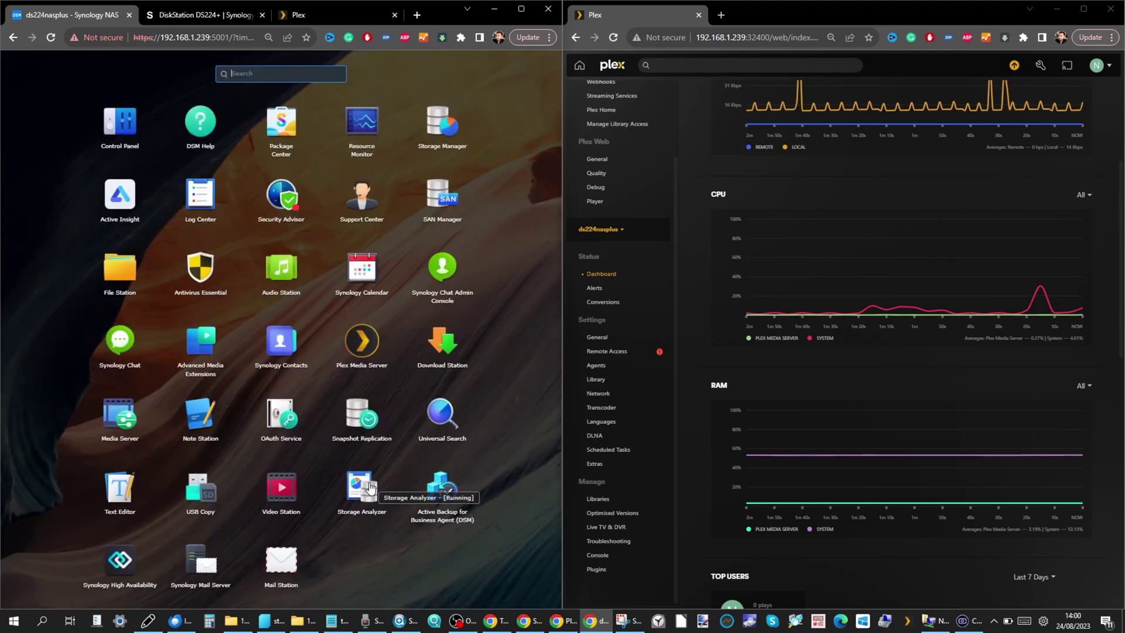
right_click(316, 558)
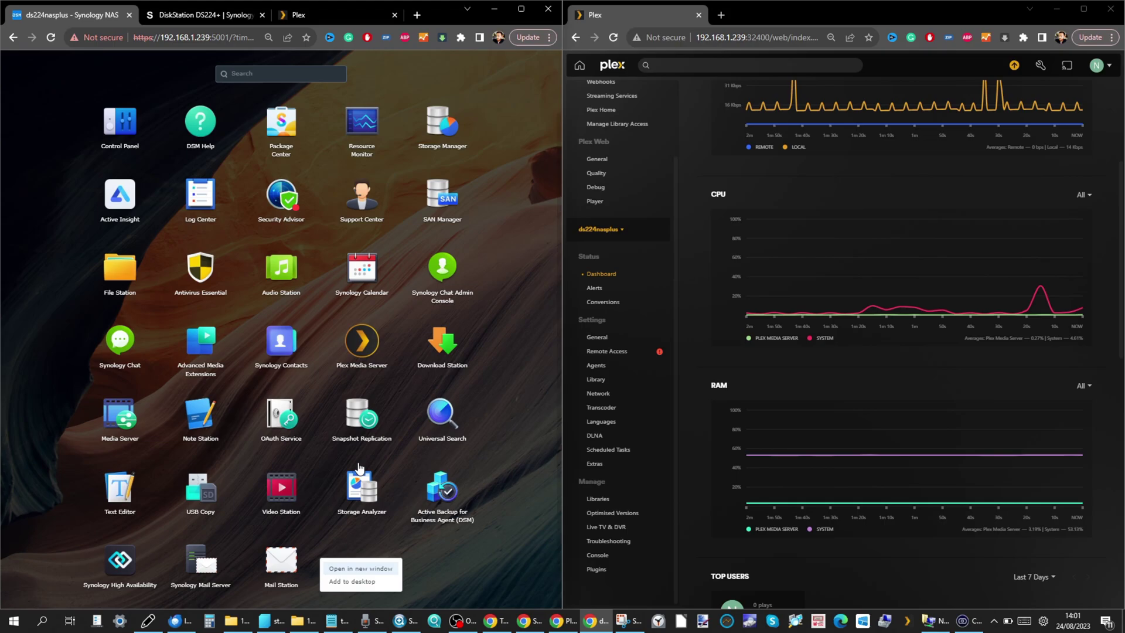
left_click(500, 134)
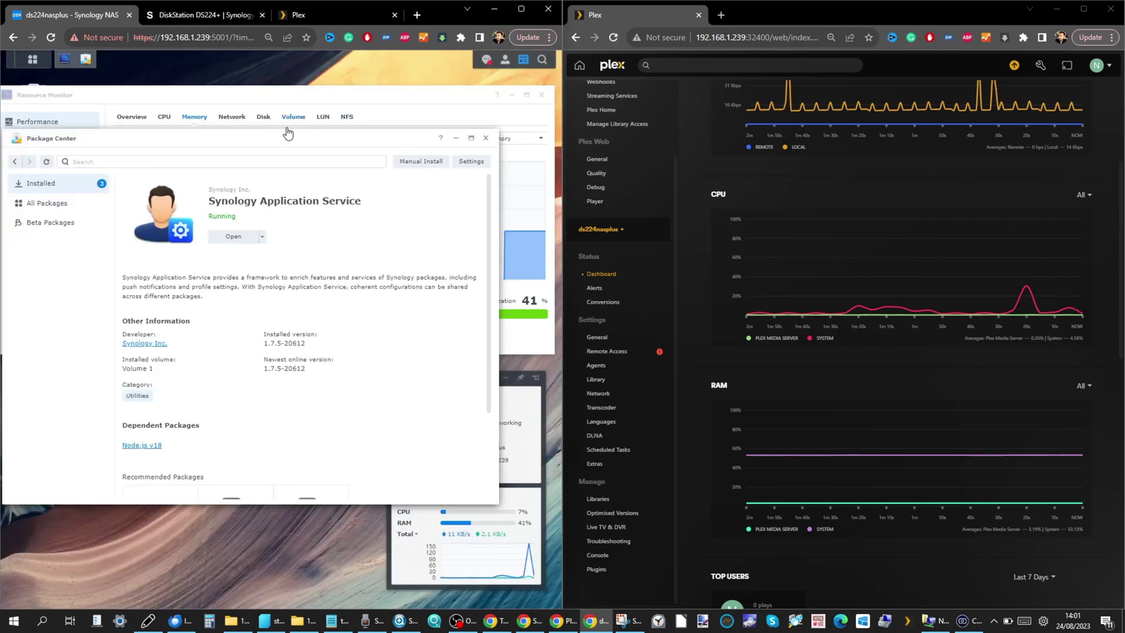
Clear the Package Center and Resource Monitor windows from the NAS desktop and return to Plex's 4K Trailers library
left_click(484, 138)
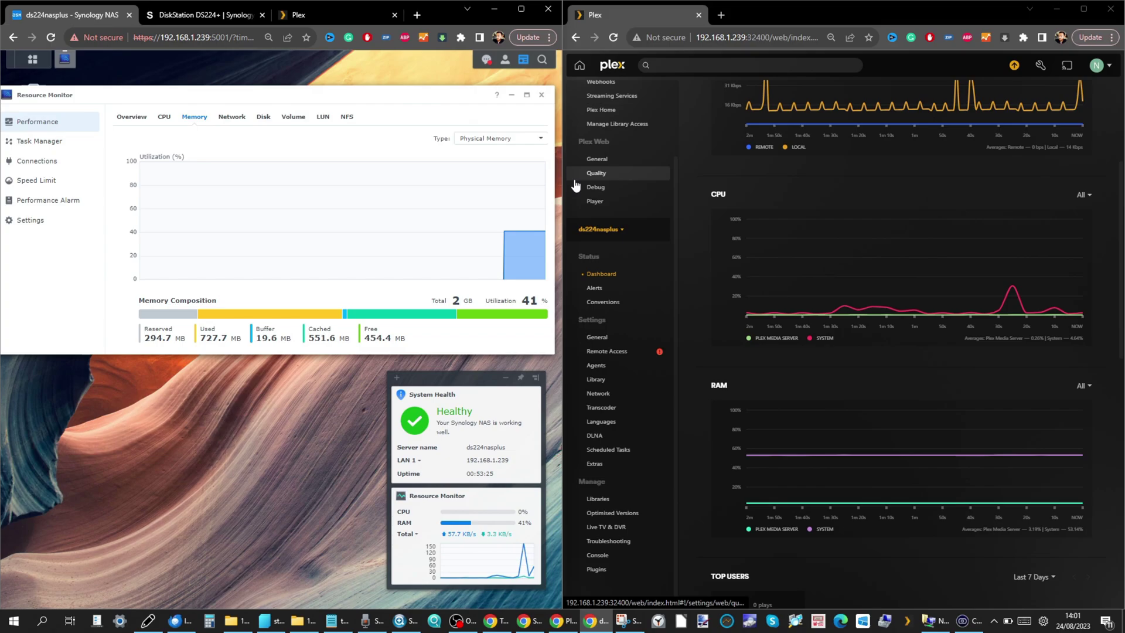
left_click(512, 95)
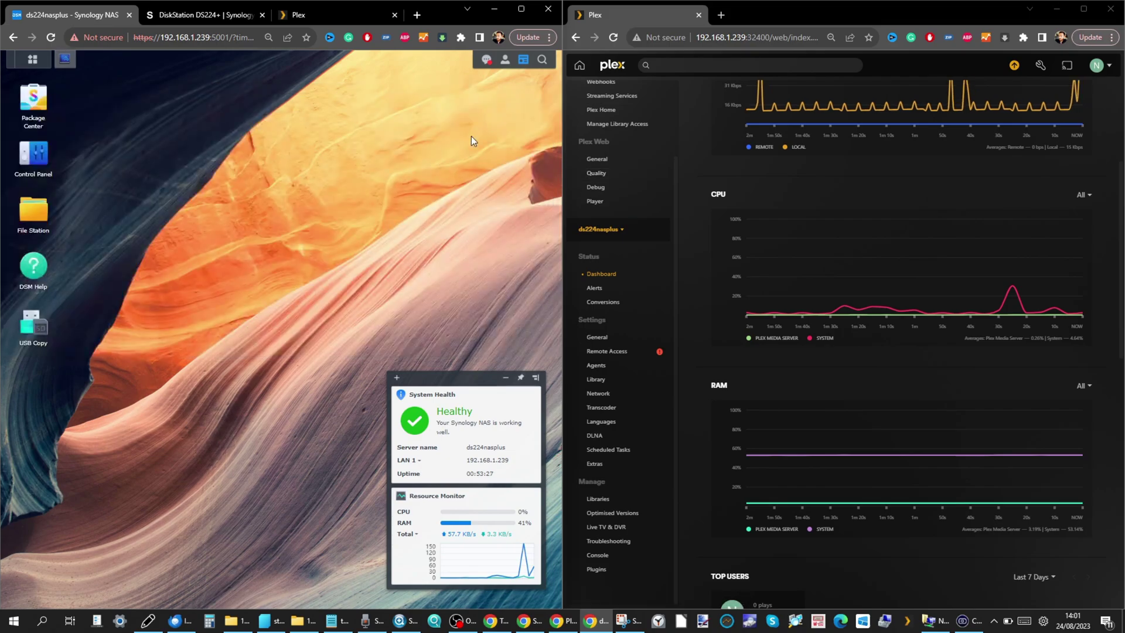
left_click(289, 18)
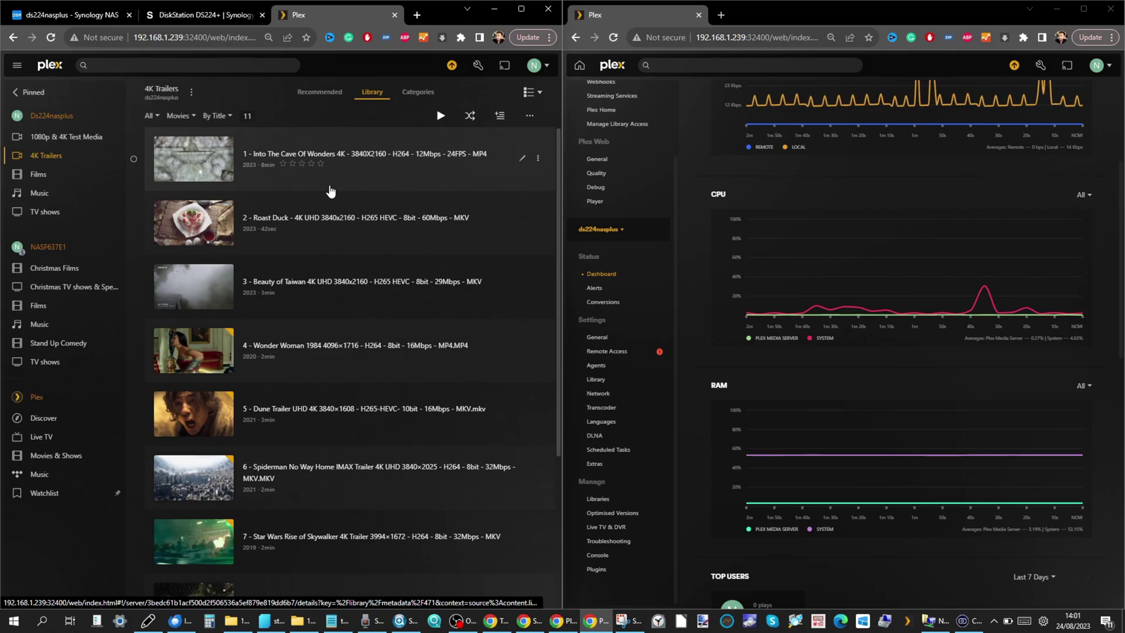
key("F1")
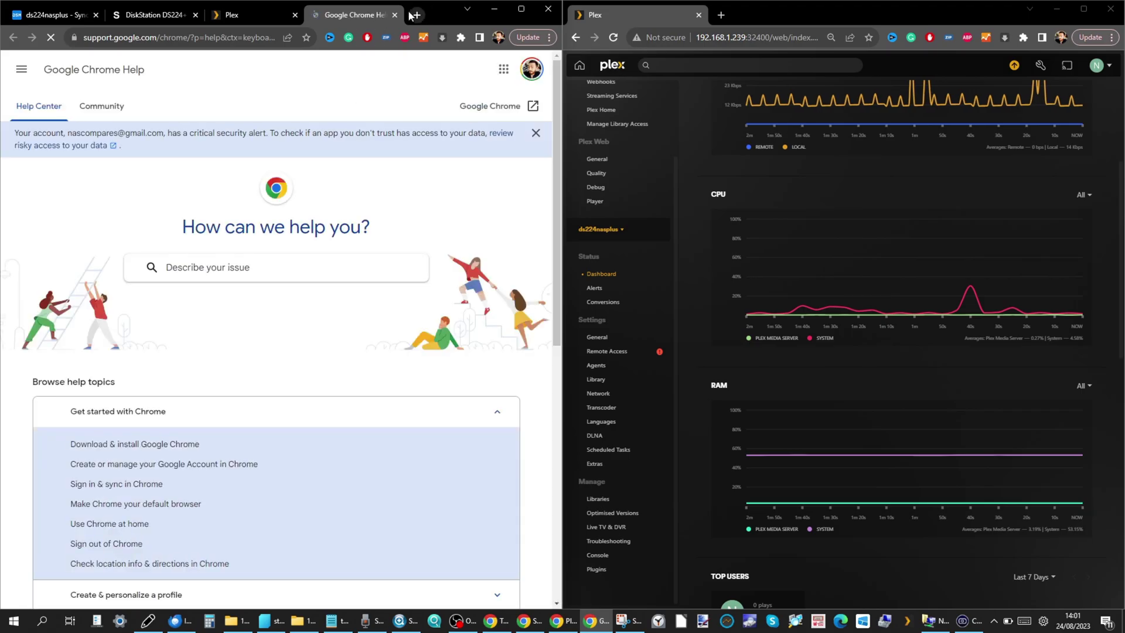
left_click(394, 15)
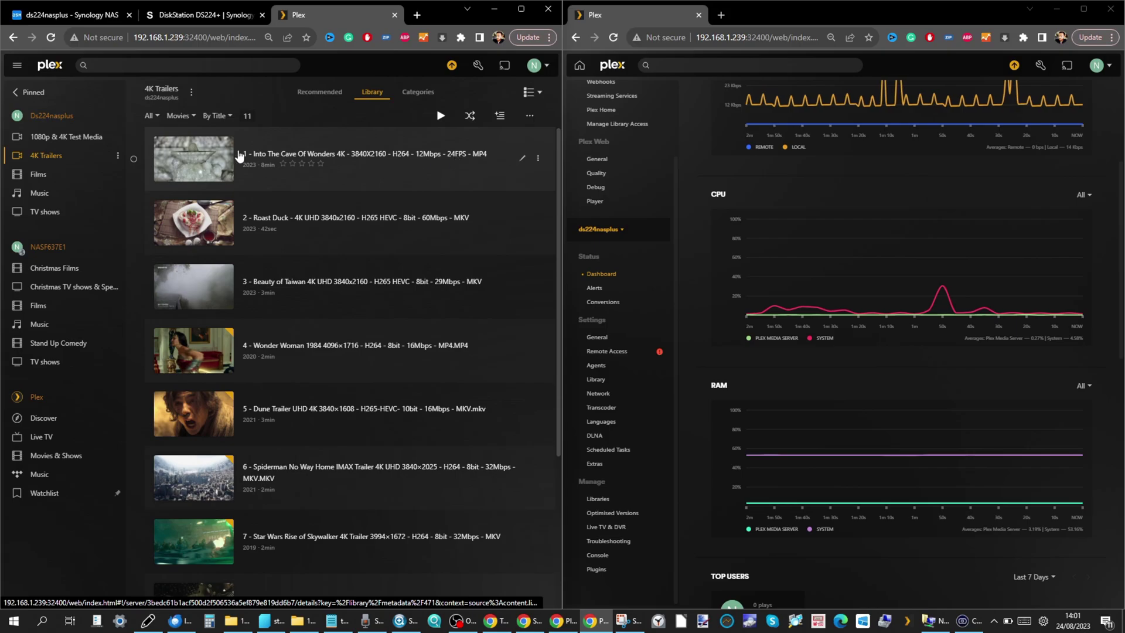
Play the 4K trailer "1 - Into The Cave Of Wonders" and check its quality in the playback settings and its file title
left_click(193, 158)
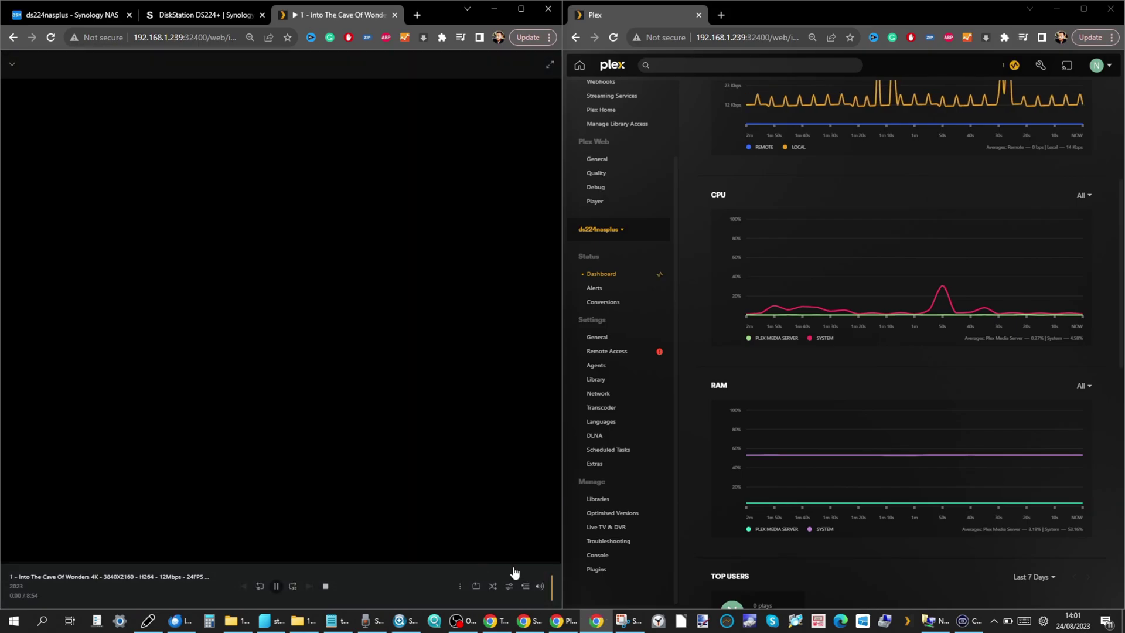
left_click(509, 586)
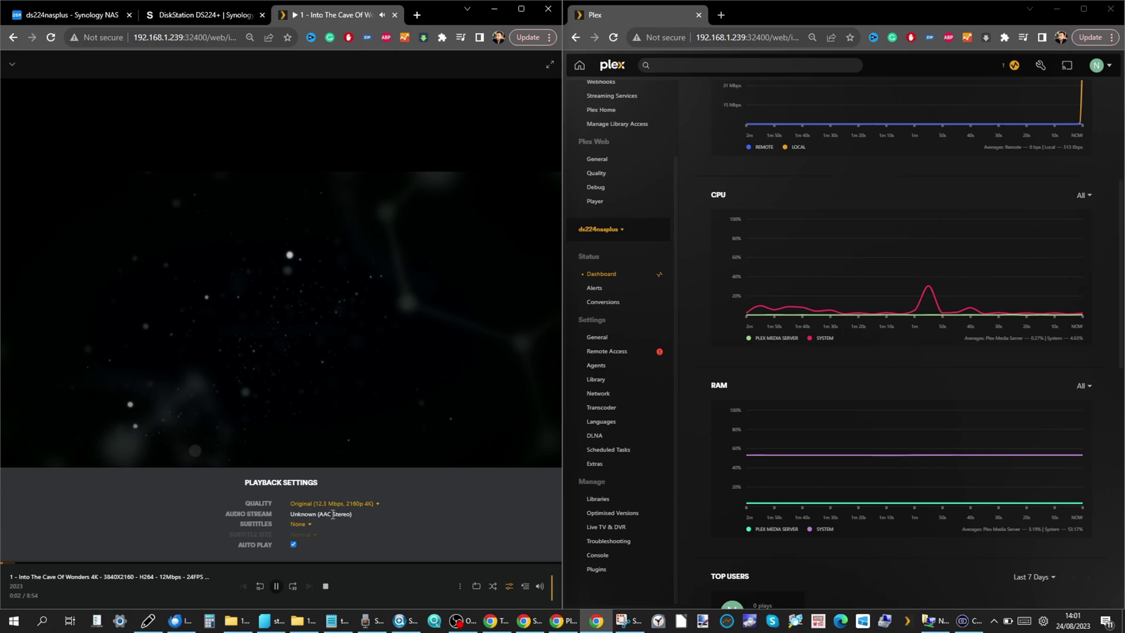
scroll(333, 514, "up", 5)
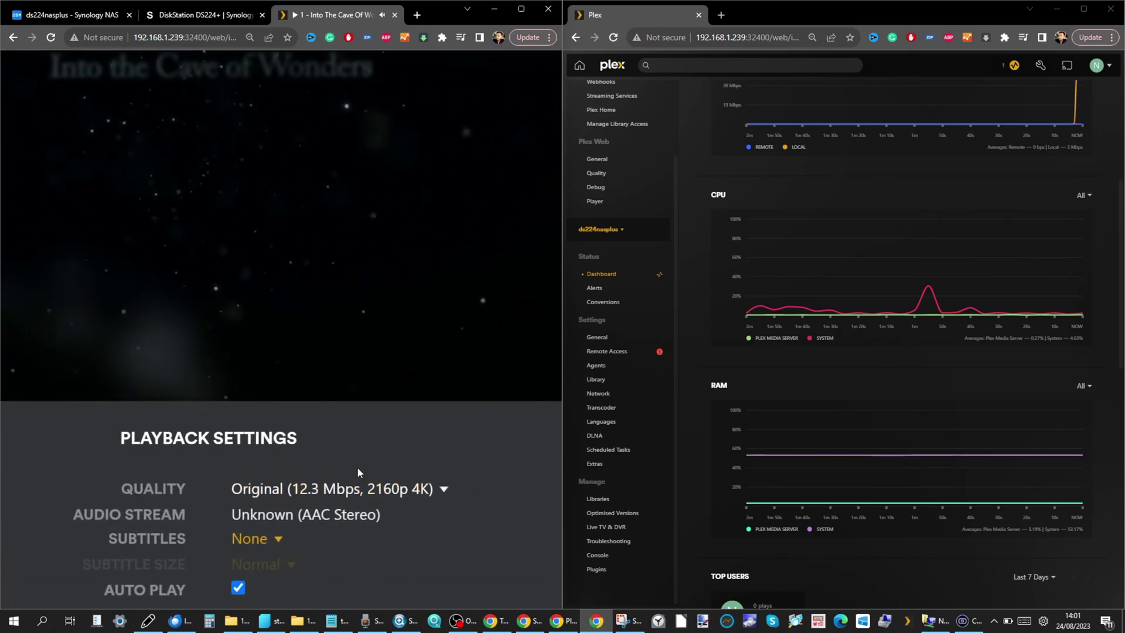
scroll(359, 472, "down", 5)
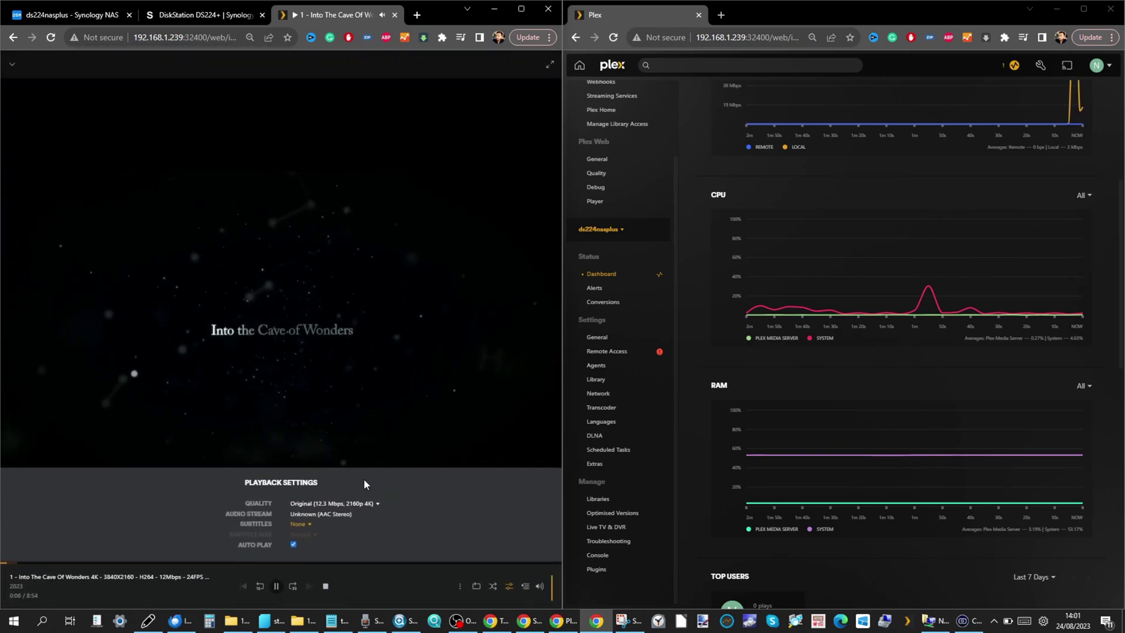
scroll(14, 573, "up", 5)
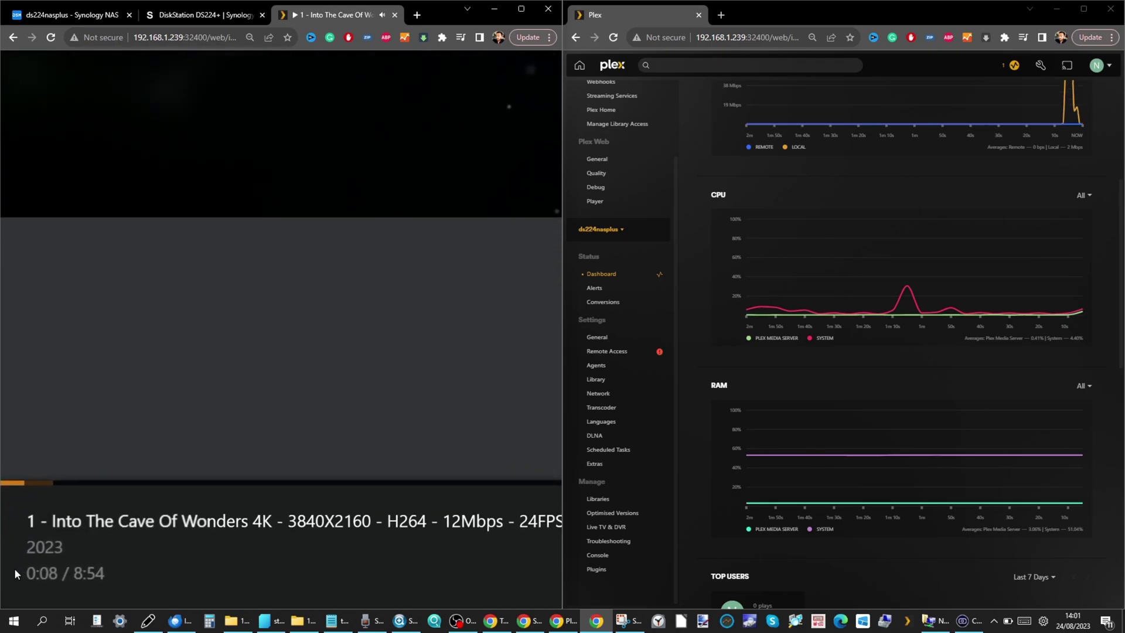
scroll(14, 567, "up", 1)
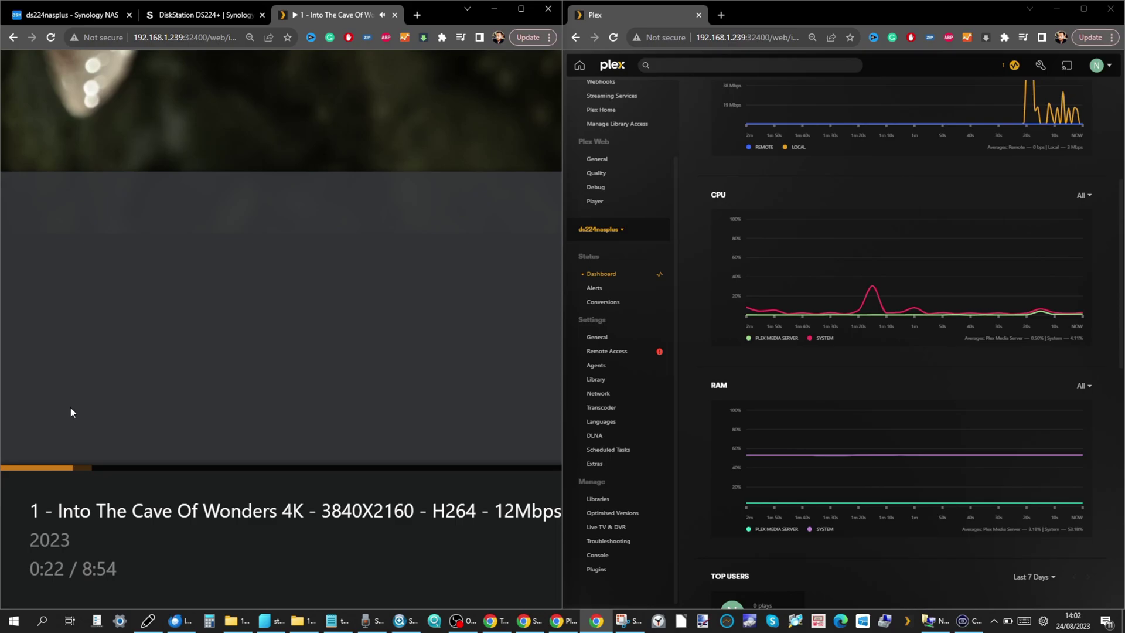
left_click(70, 412)
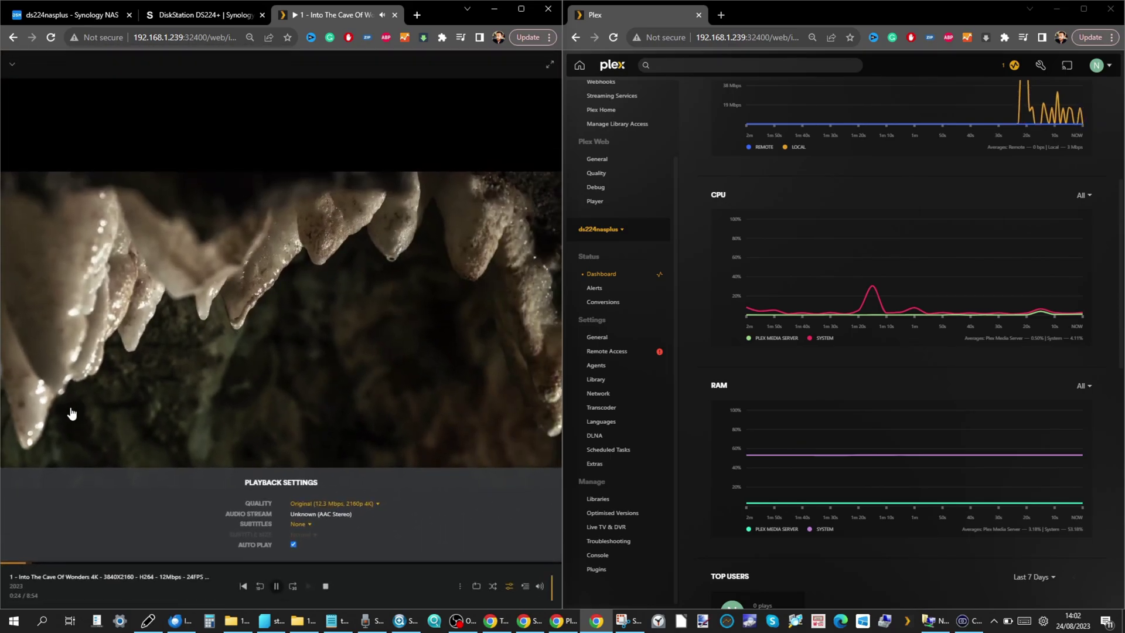
Skip to about 1:50 and about 5:00 in the Cave Of Wonders trailer, and stop playback
left_click(116, 562)
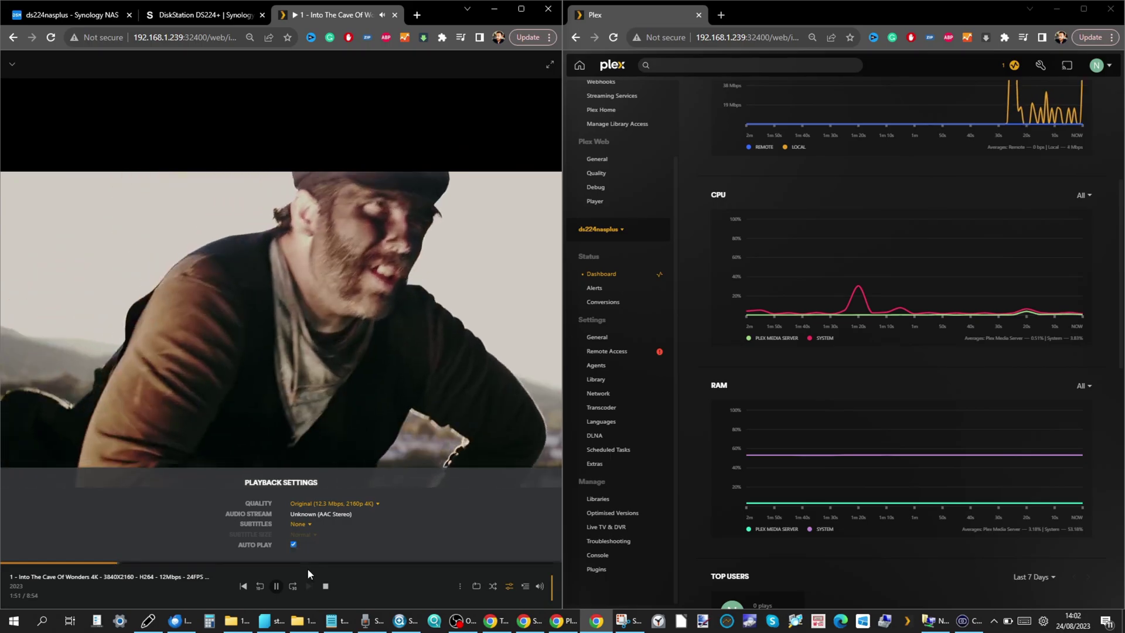
left_click(316, 564)
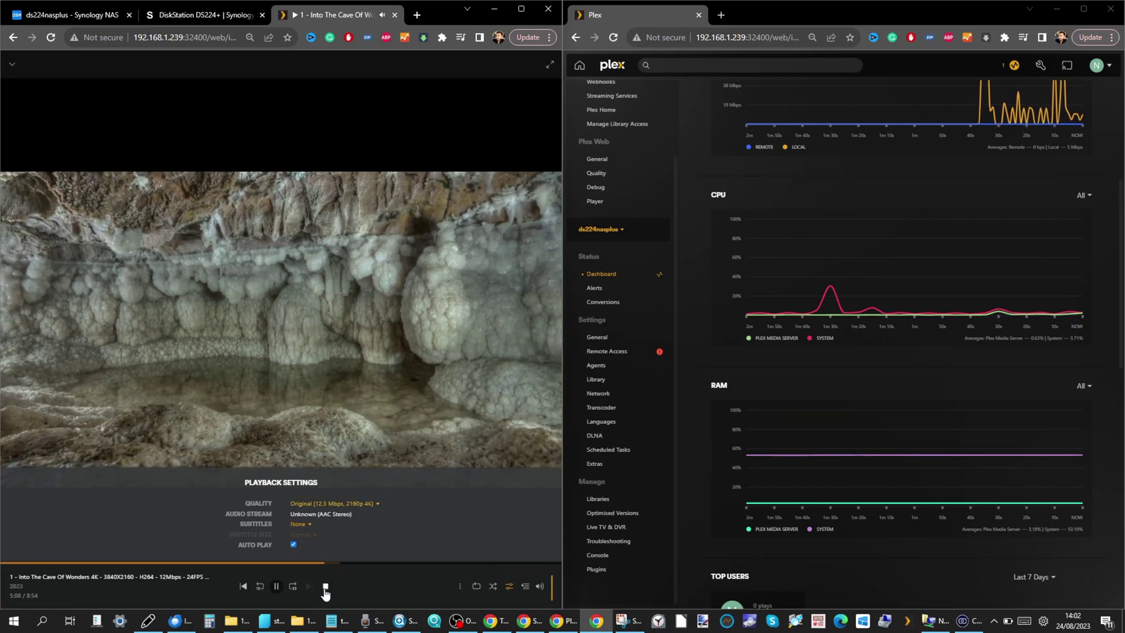
key("Escape")
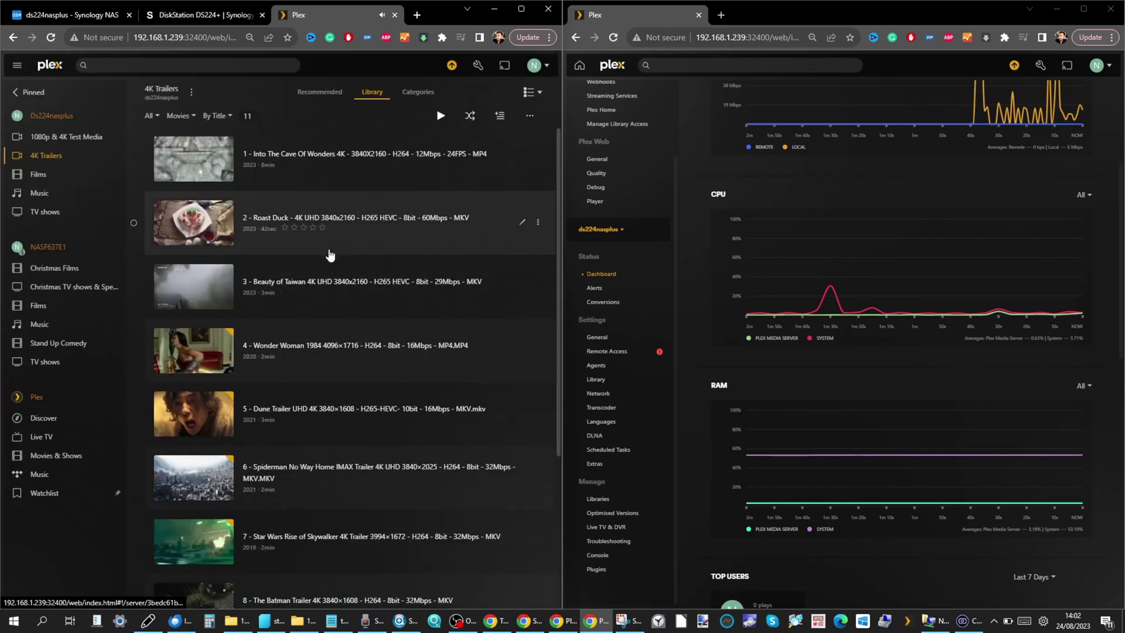
Examine the resolution, codec and bitrate given in the titles of the 4K Trailers list, particularly the Roast Duck clip
key("ctrl+plus")
key("ctrl+plus")
key("ctrl+plus")
key("ctrl+plus")
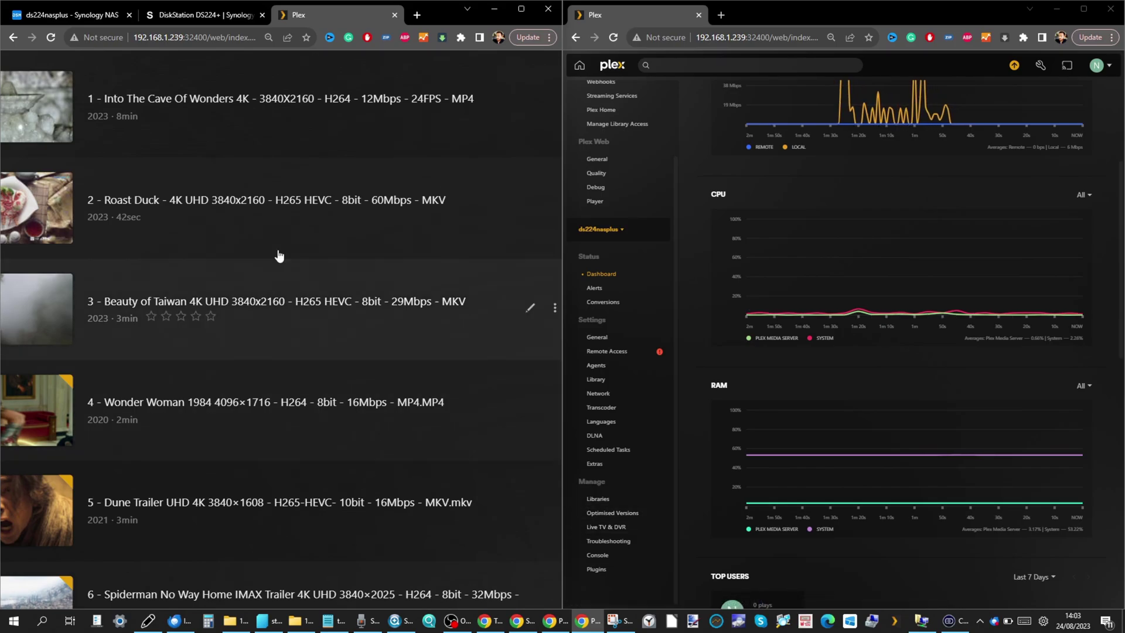
key("ctrl+minus")
key("ctrl+minus")
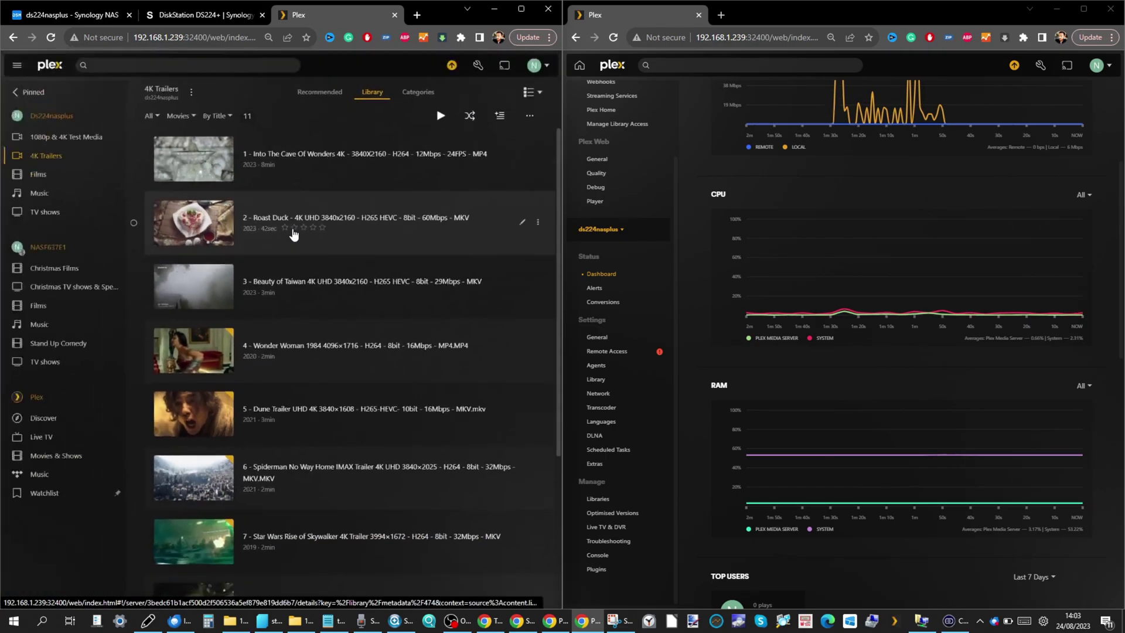
Play the 4K trailer "2 - Roast Duck" and check the quality shown in its playback settings
left_click(195, 224)
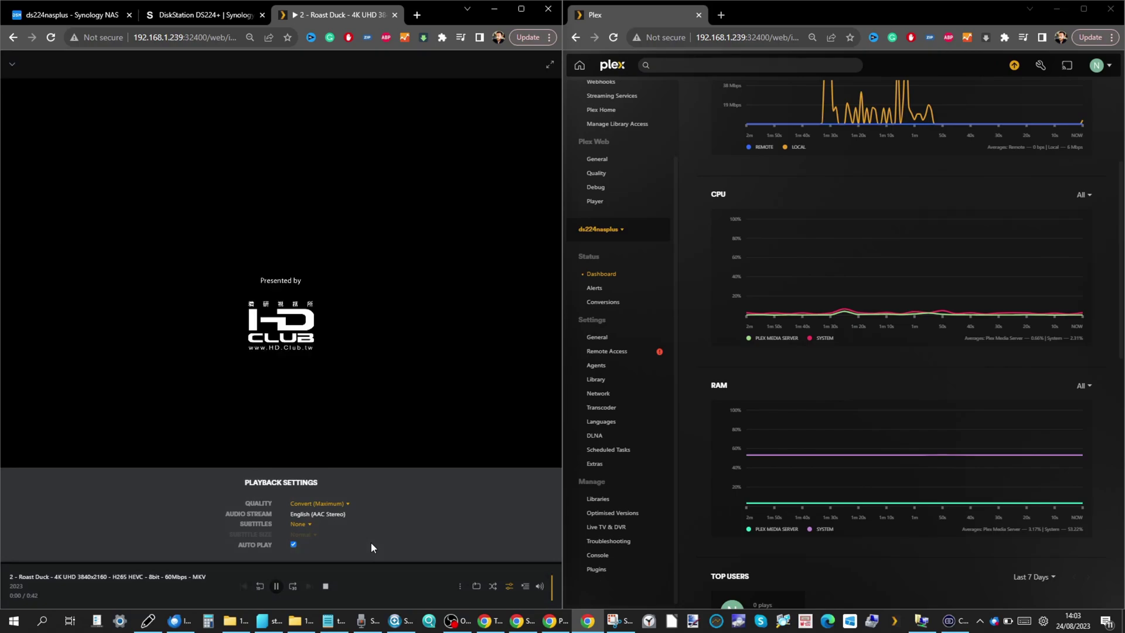
key("ctrl+plus")
key("ctrl+plus")
key("ctrl+plus")
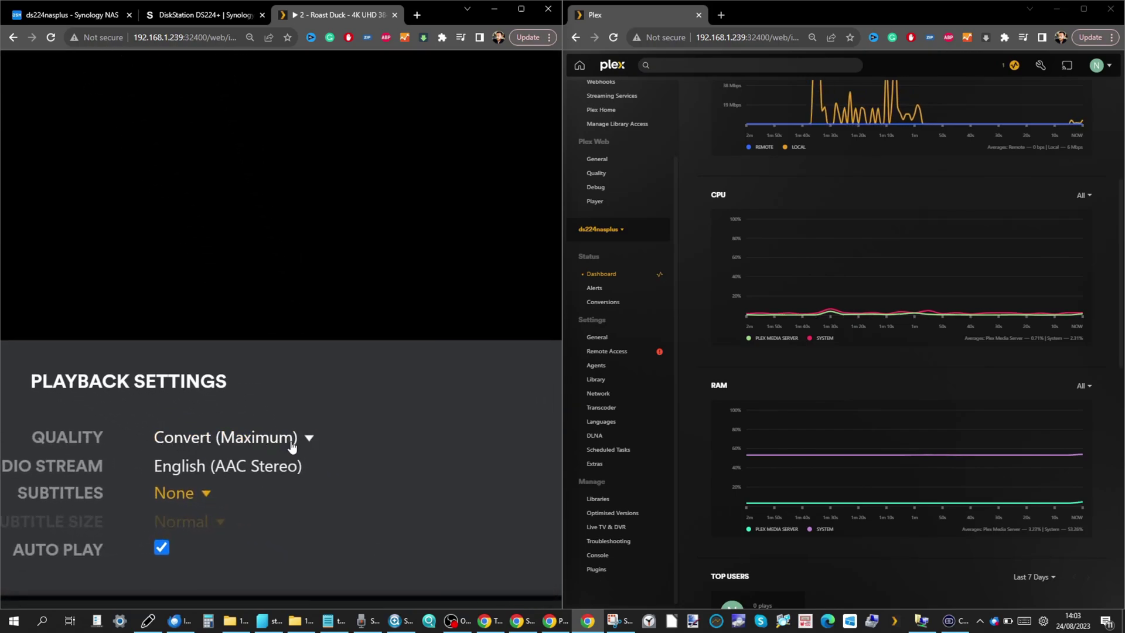
Show the Roast Duck clip's conversion quality options and examine the Plex dashboard's CPU and RAM graphs during playback
left_click(309, 438)
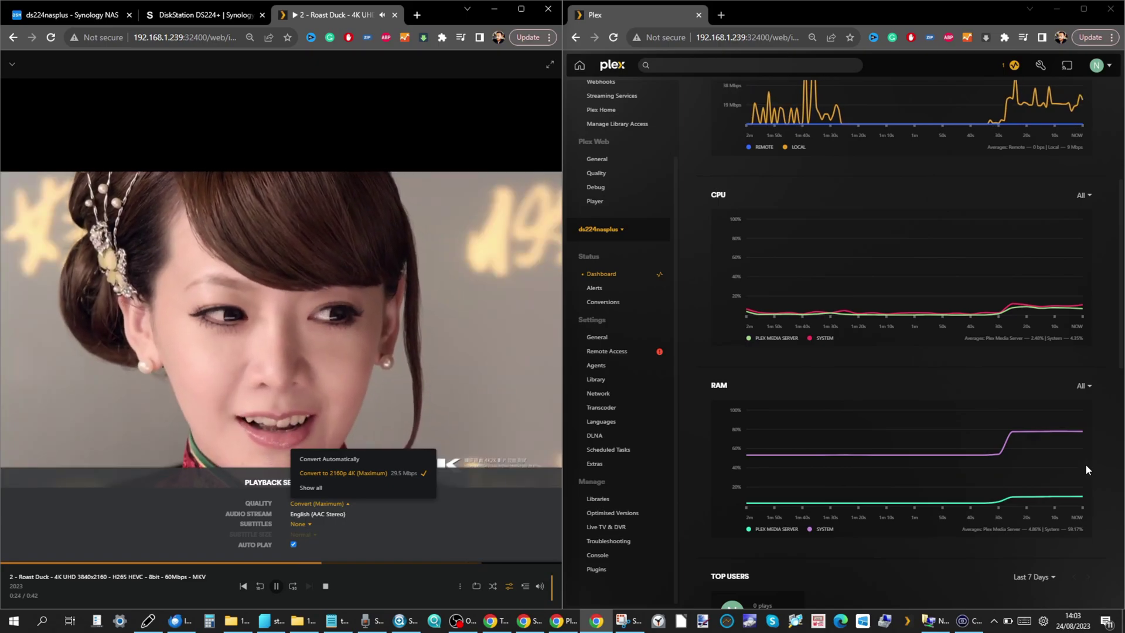
mouse_move(1004, 465)
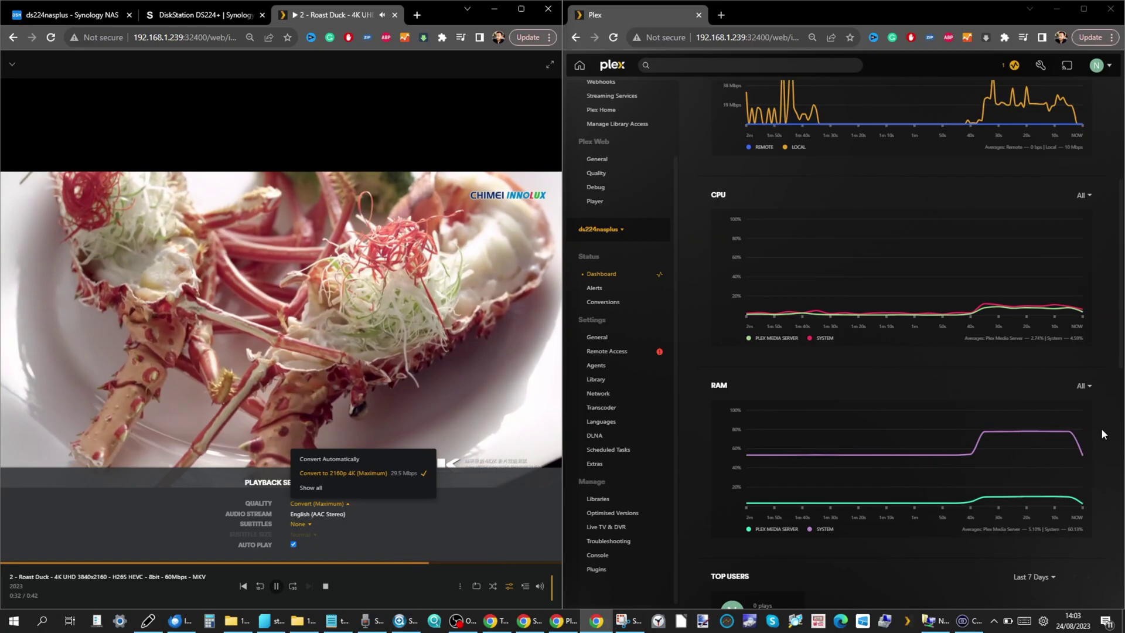
mouse_move(1070, 436)
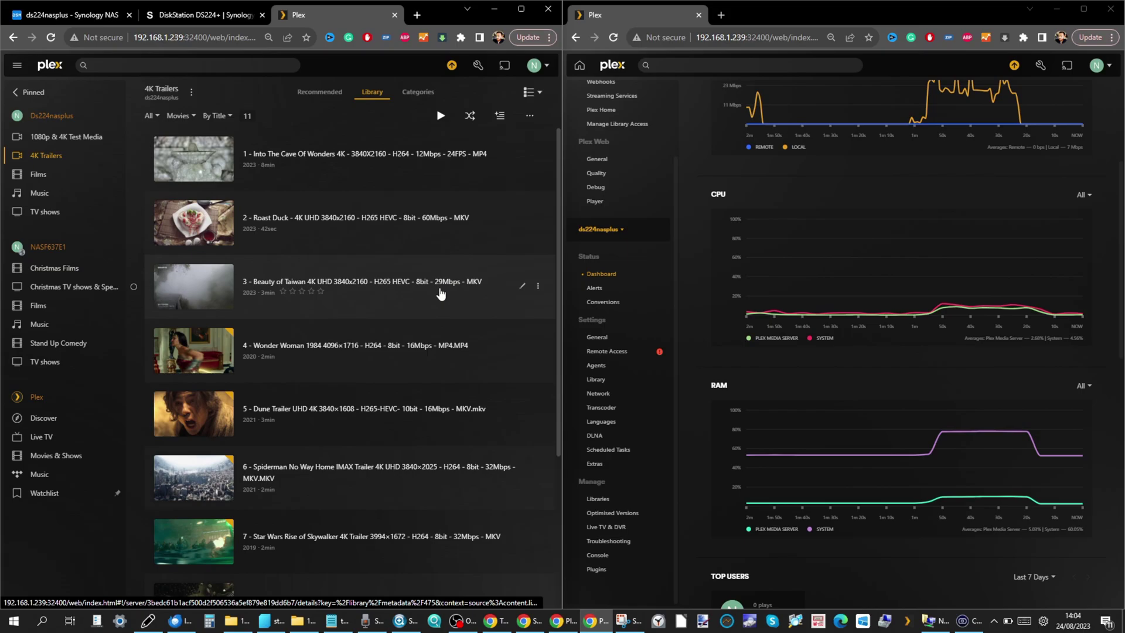
Play the 4K trailer "3 - Beauty of Taiwan", show its playback settings and examine the dashboard's RAM graph
left_click(193, 288)
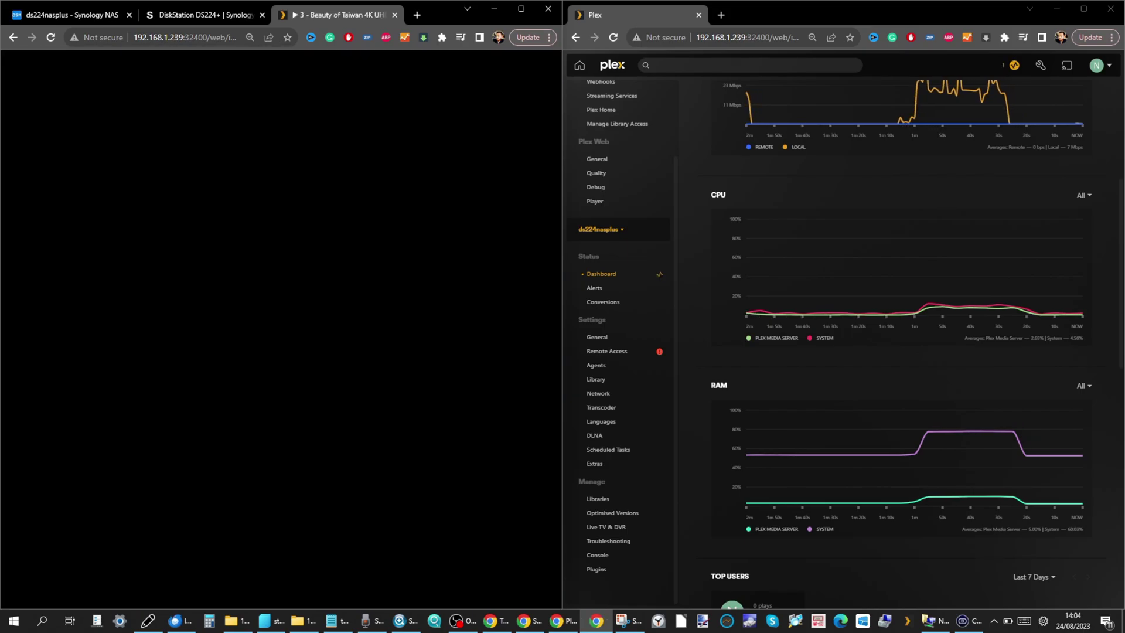
mouse_move(453, 587)
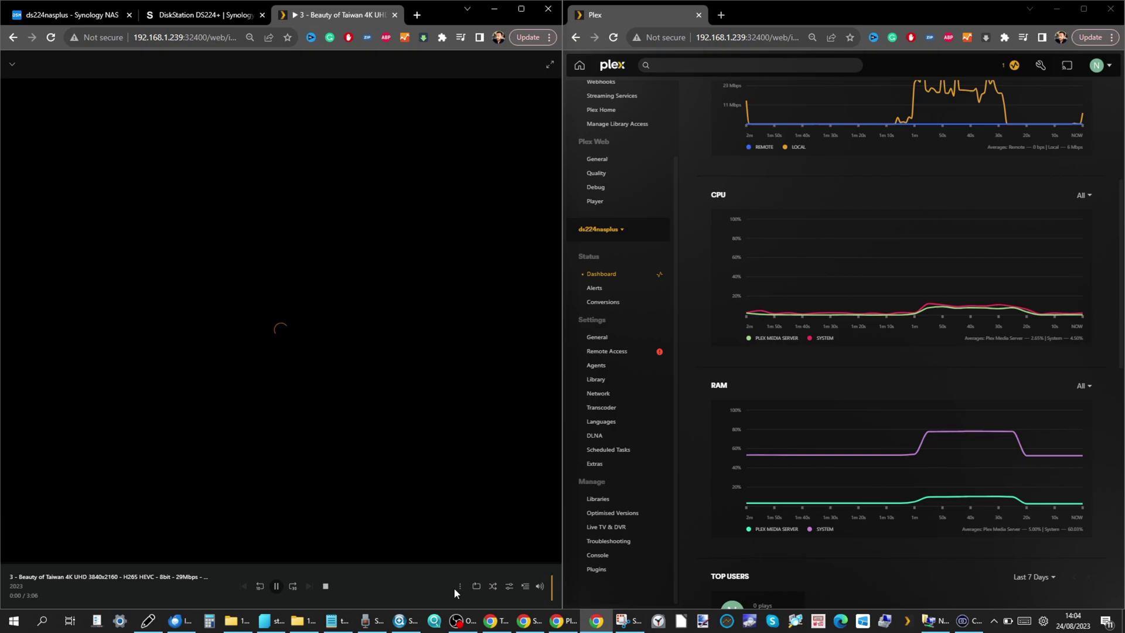
left_click(509, 586)
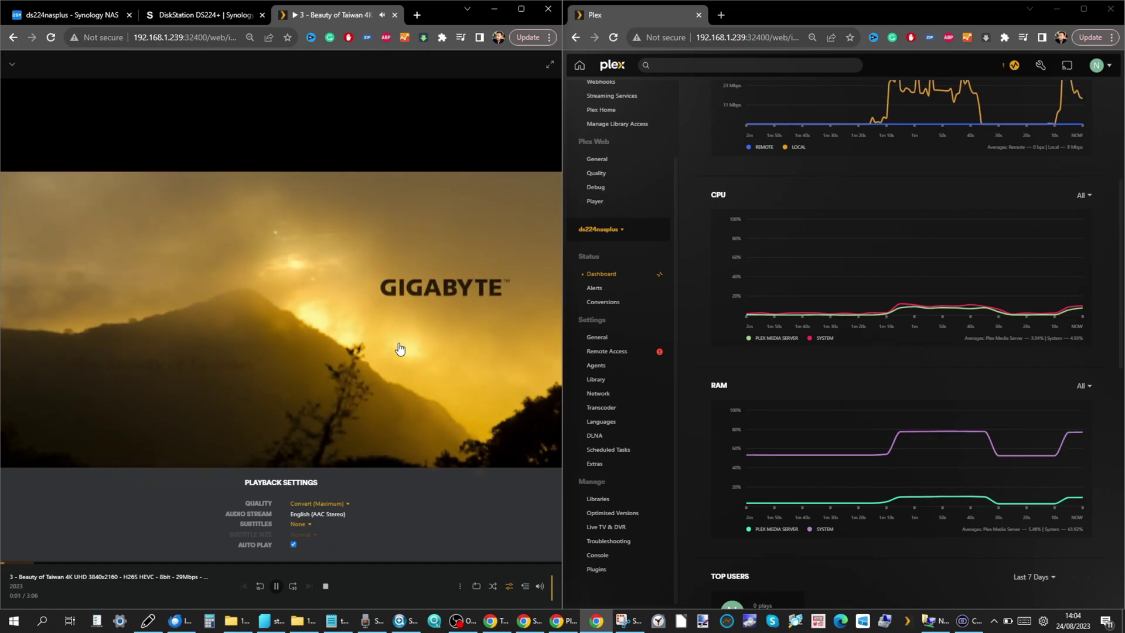
mouse_move(1036, 441)
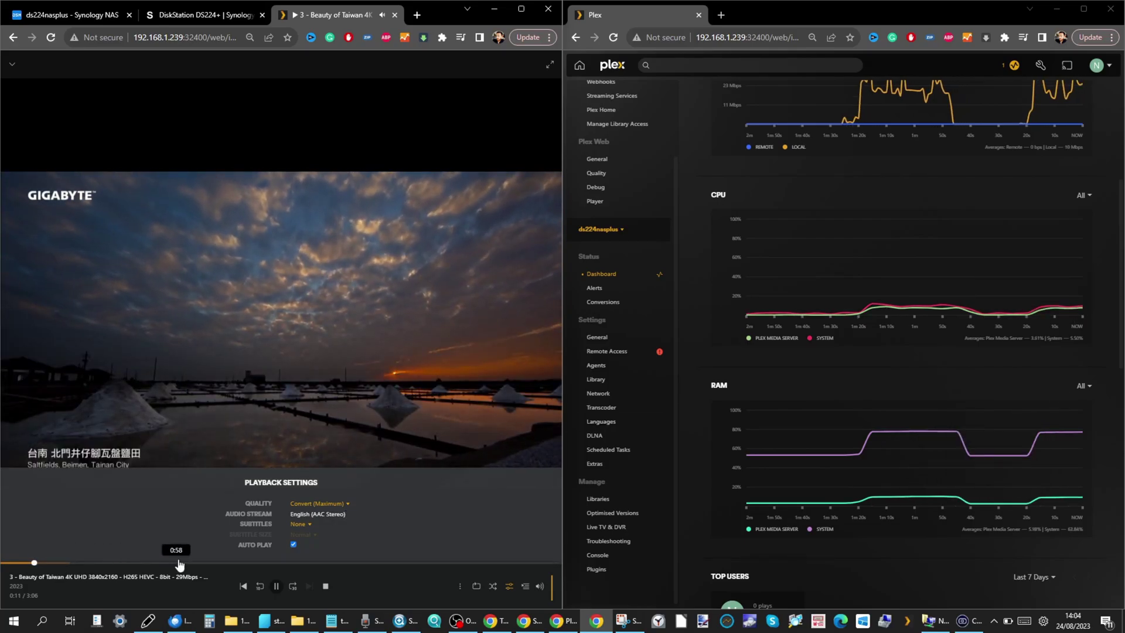
Skip to about 0:58 in the Beauty of Taiwan trailer, check the RAM graph during playback, and stop the video
left_click(179, 563)
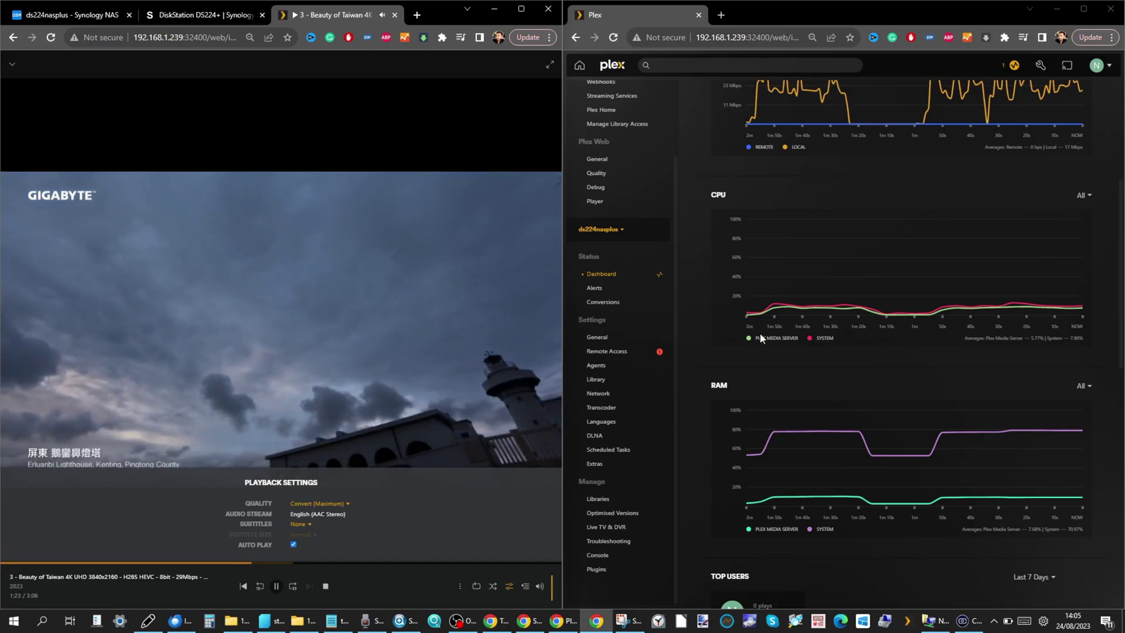
mouse_move(1081, 442)
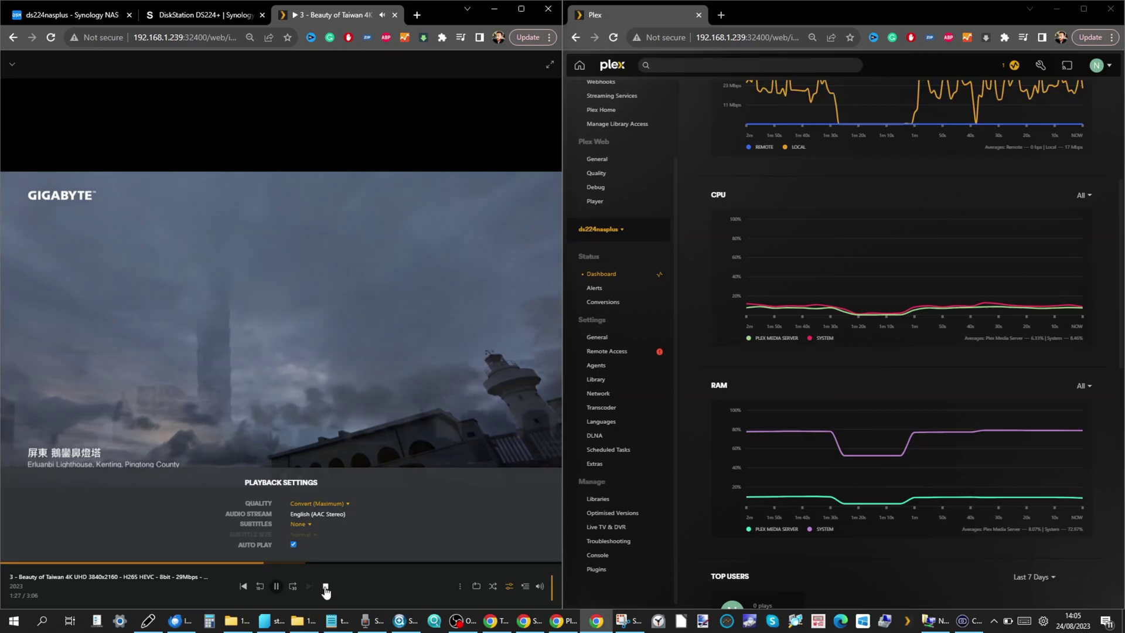
mouse_move(1015, 461)
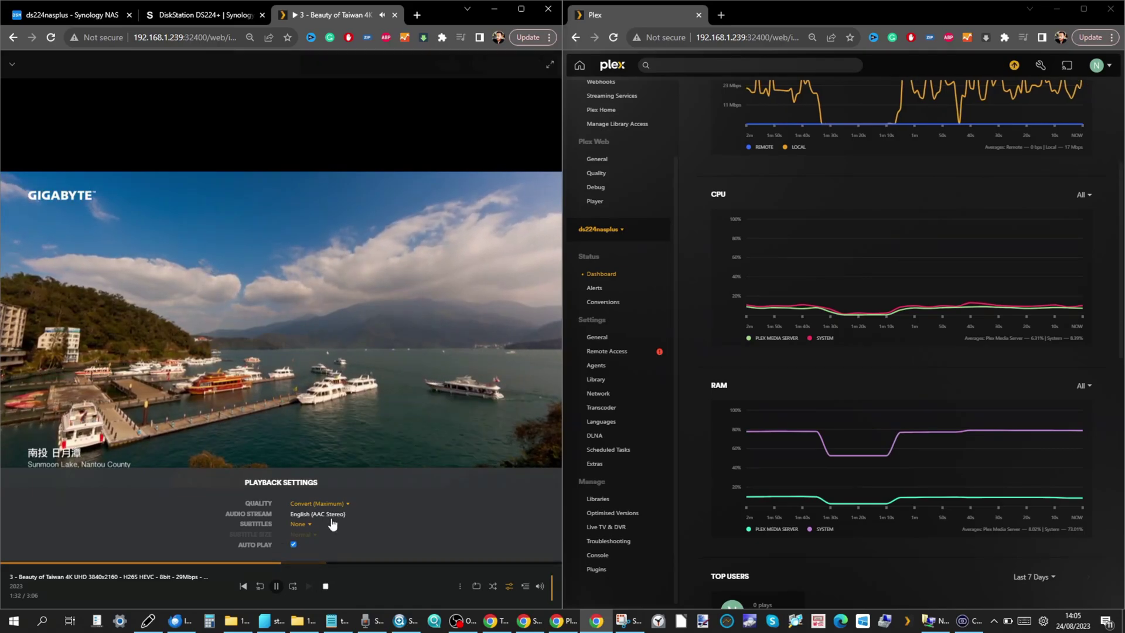
left_click(326, 586)
Play the 4K trailer "5 - Dune Trailer UHD" and examine the quality and audio stream shown in its playback settings
scroll(253, 346, "down", 1)
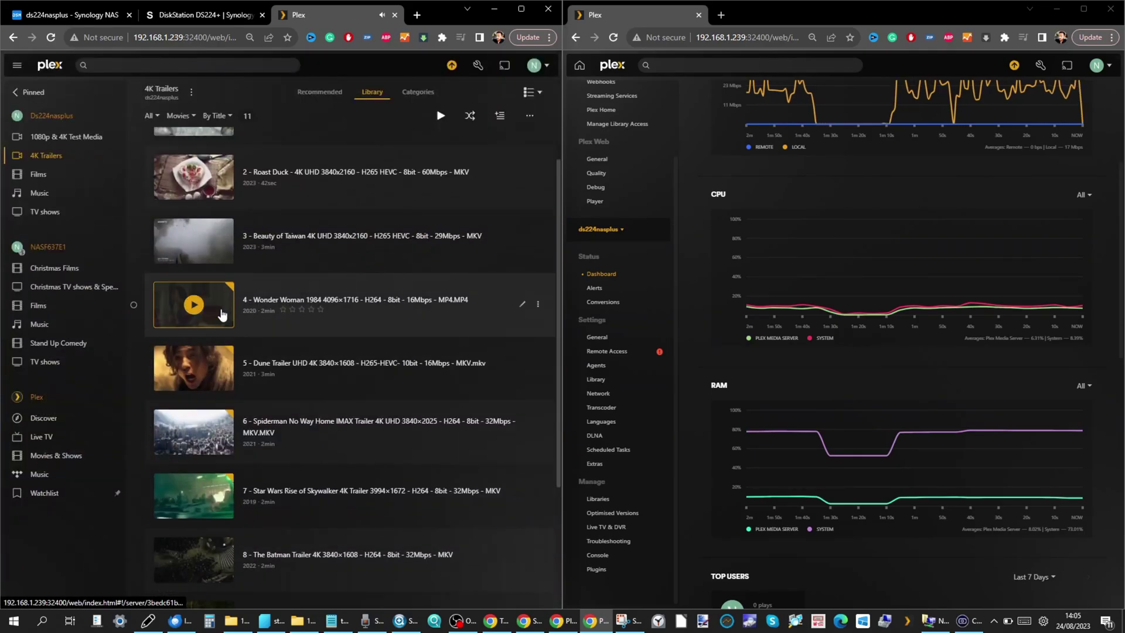
scroll(229, 317, "down", 3)
scroll(296, 362, "up", 1)
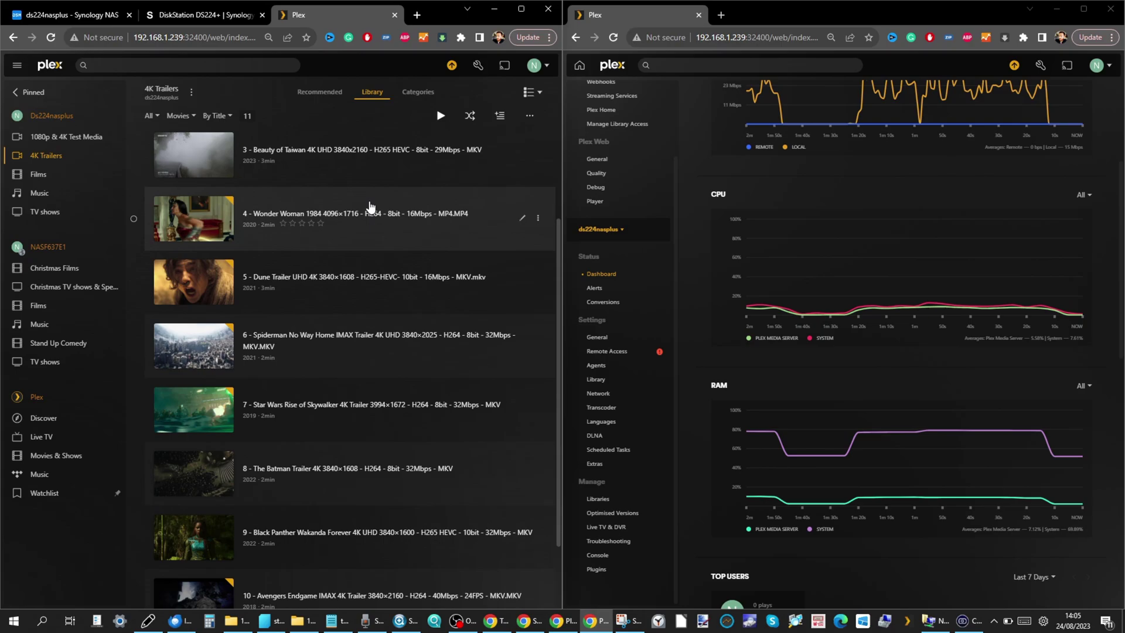
left_click(196, 279)
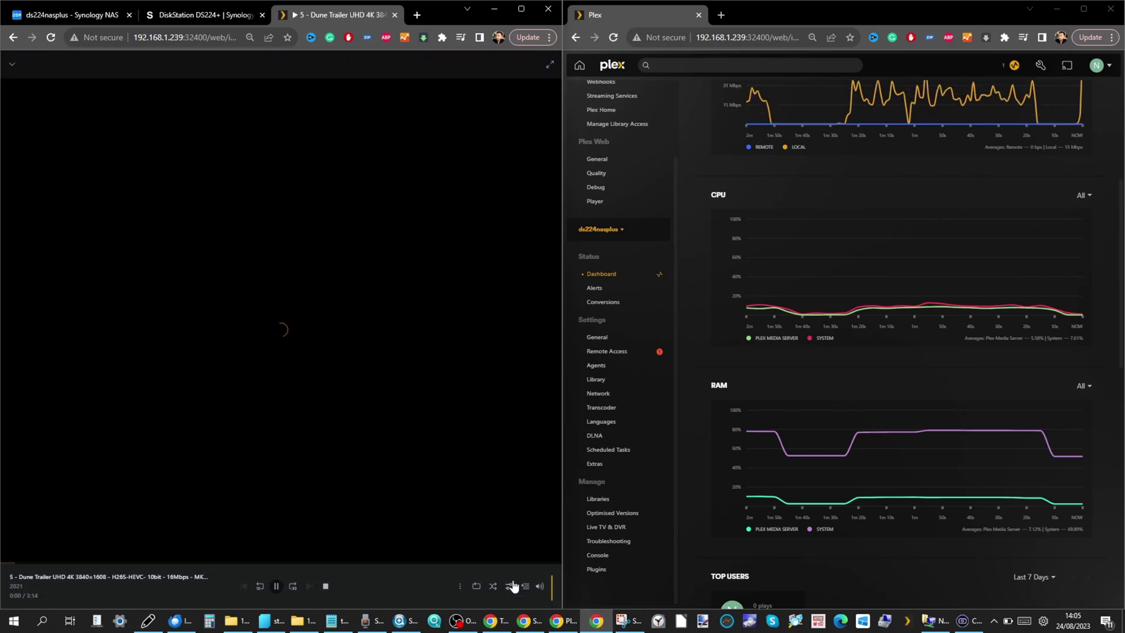
right_click(512, 586)
left_click(504, 587)
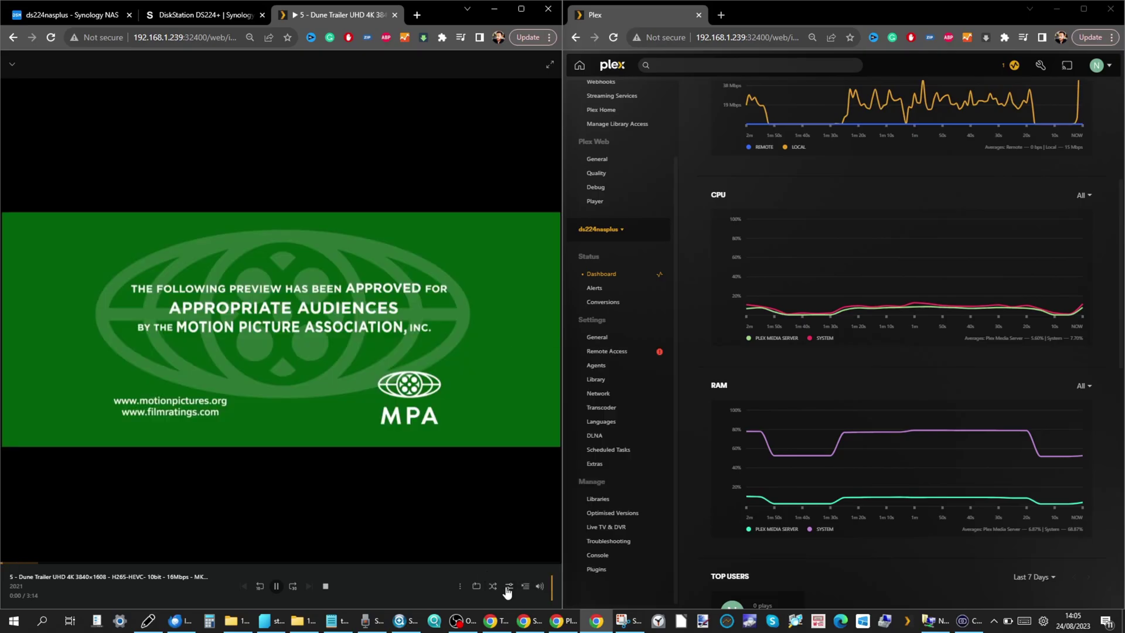
left_click(509, 585)
scroll(334, 520, "up", 5)
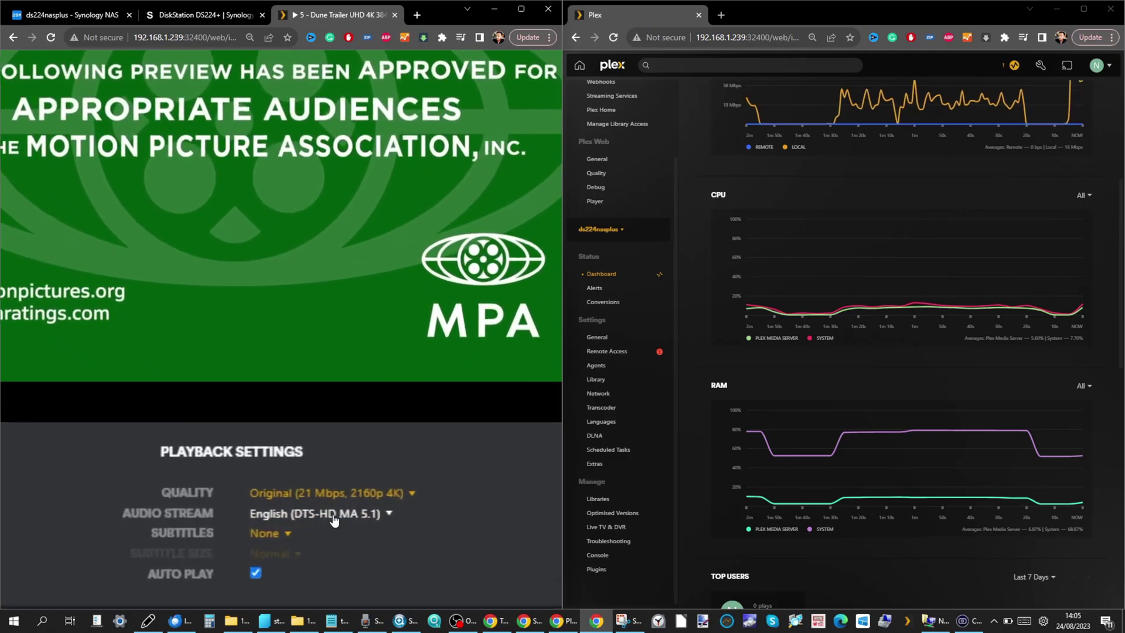
scroll(334, 520, "down", 1)
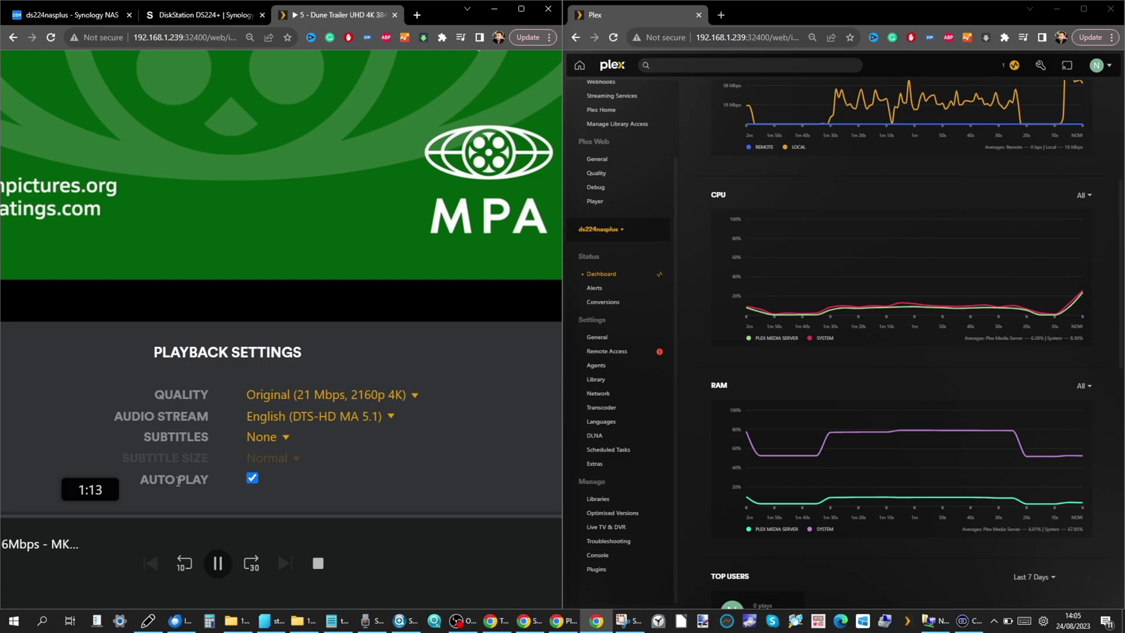
scroll(178, 481, "down", 5)
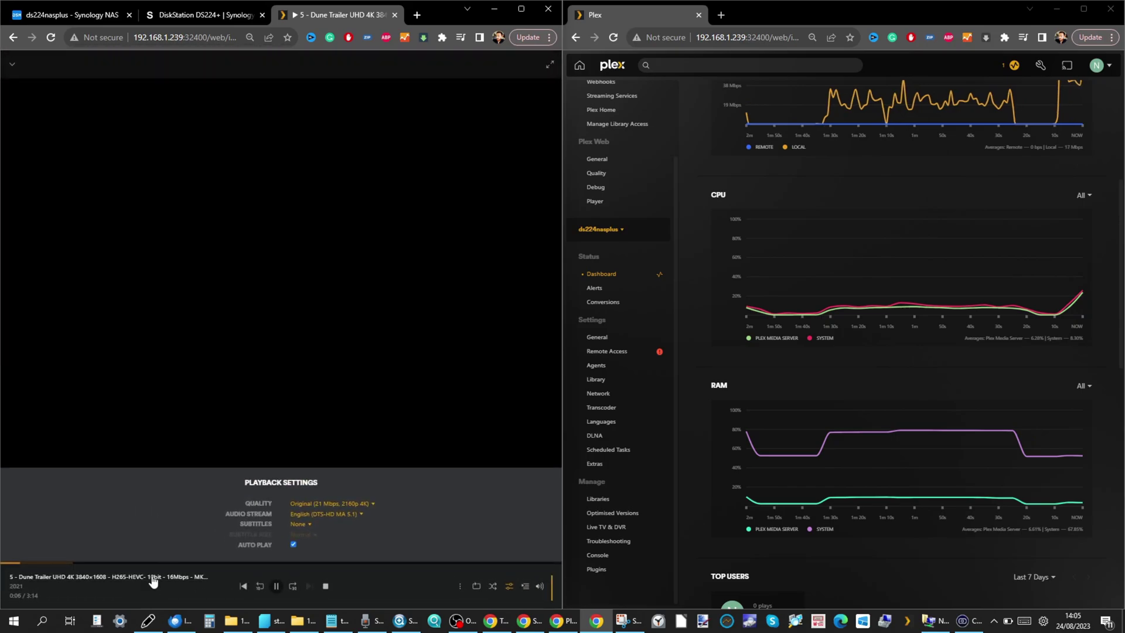
Check the Dune trailer's available audio streams without changing the selection, and skip to about 1:55
left_click(323, 514)
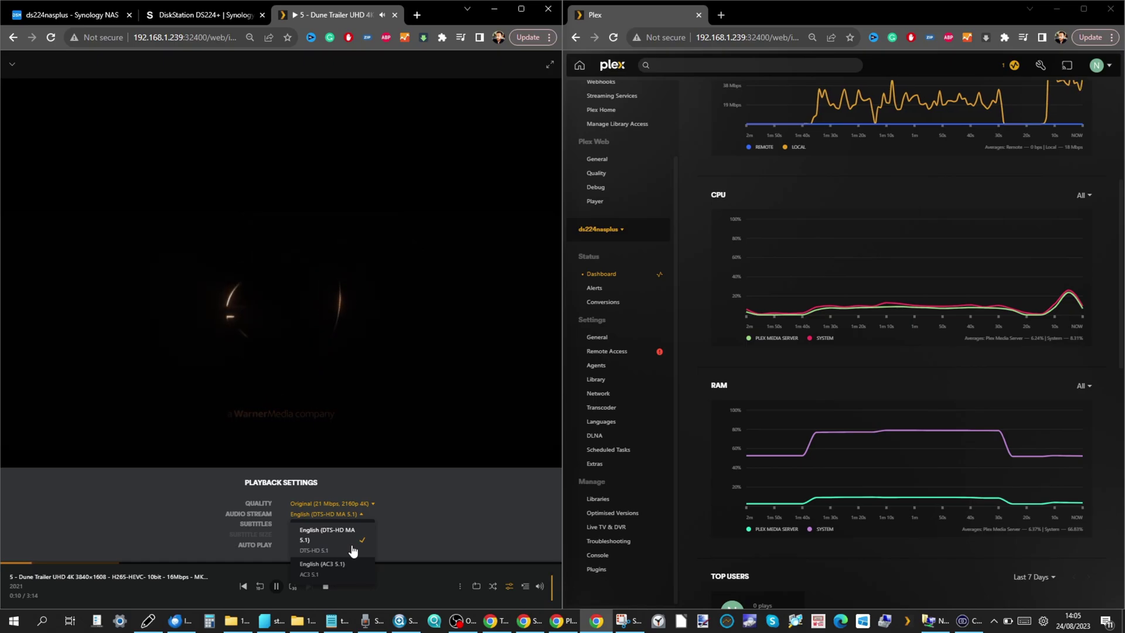
left_click(106, 533)
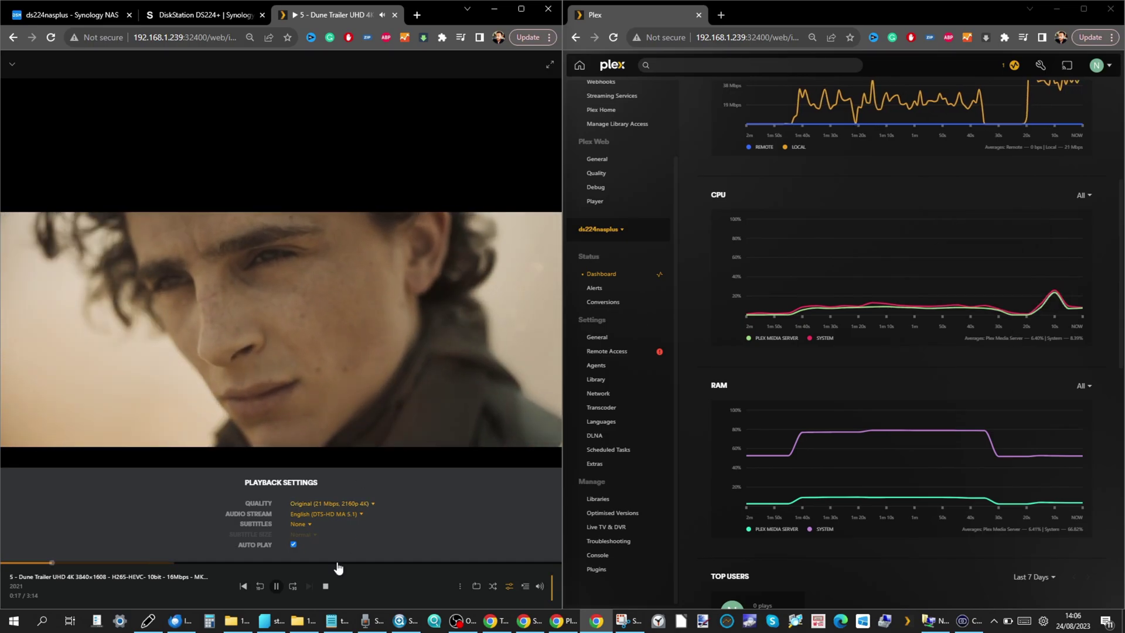
left_click(333, 563)
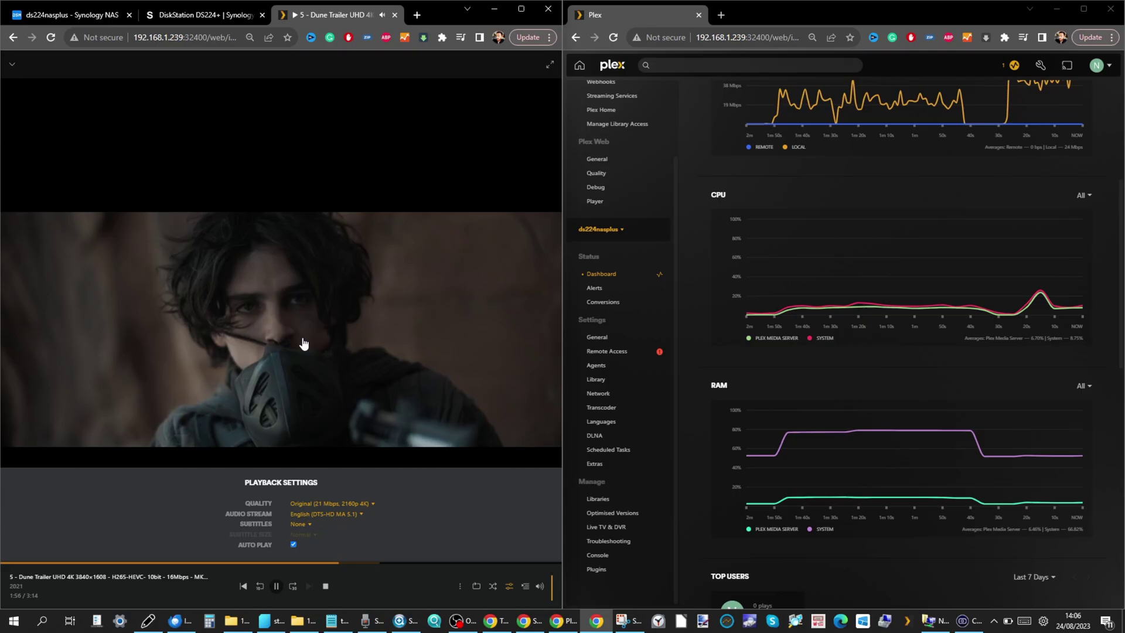
Set the Dune trailer's quality to Convert to 1080p HD at 10 Mbps, let it play, and stop playback
left_click(340, 504)
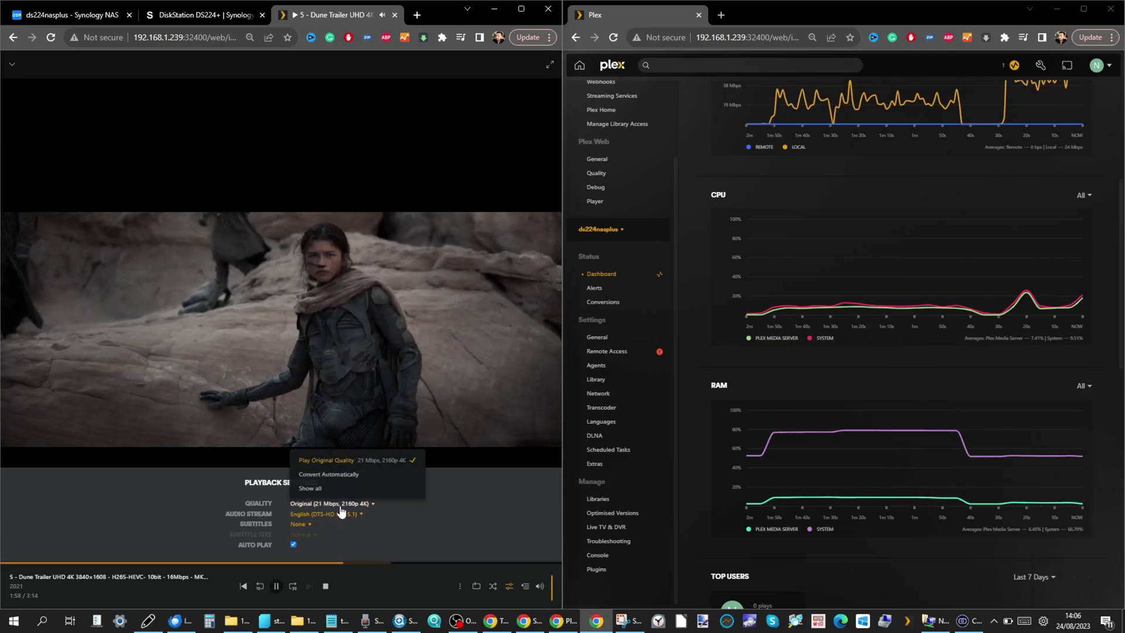
left_click(310, 488)
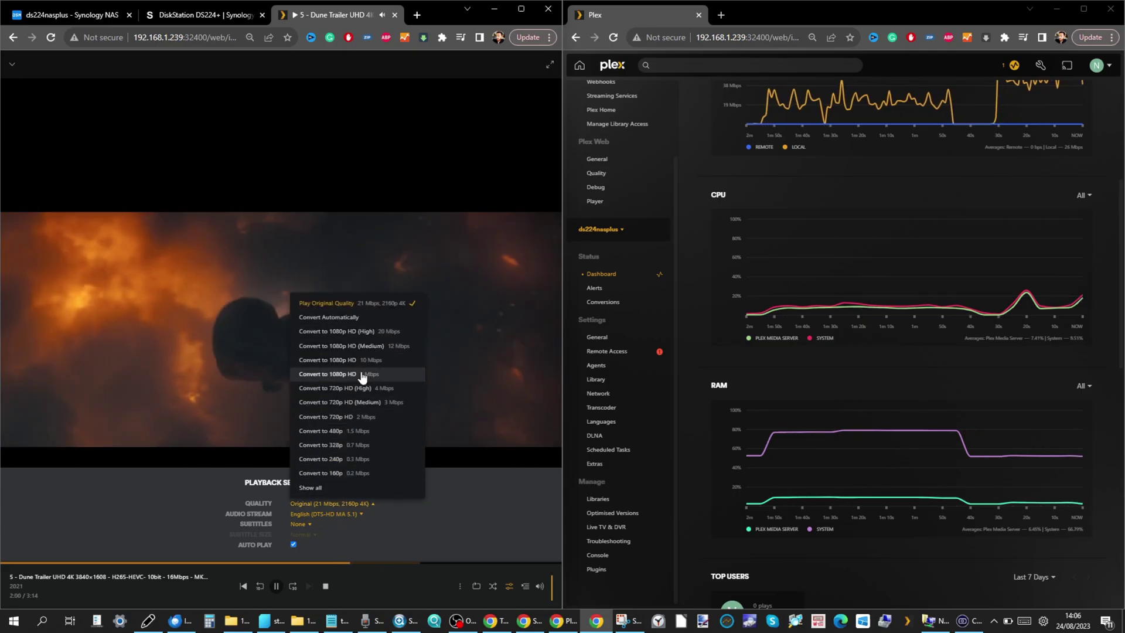
left_click(369, 359)
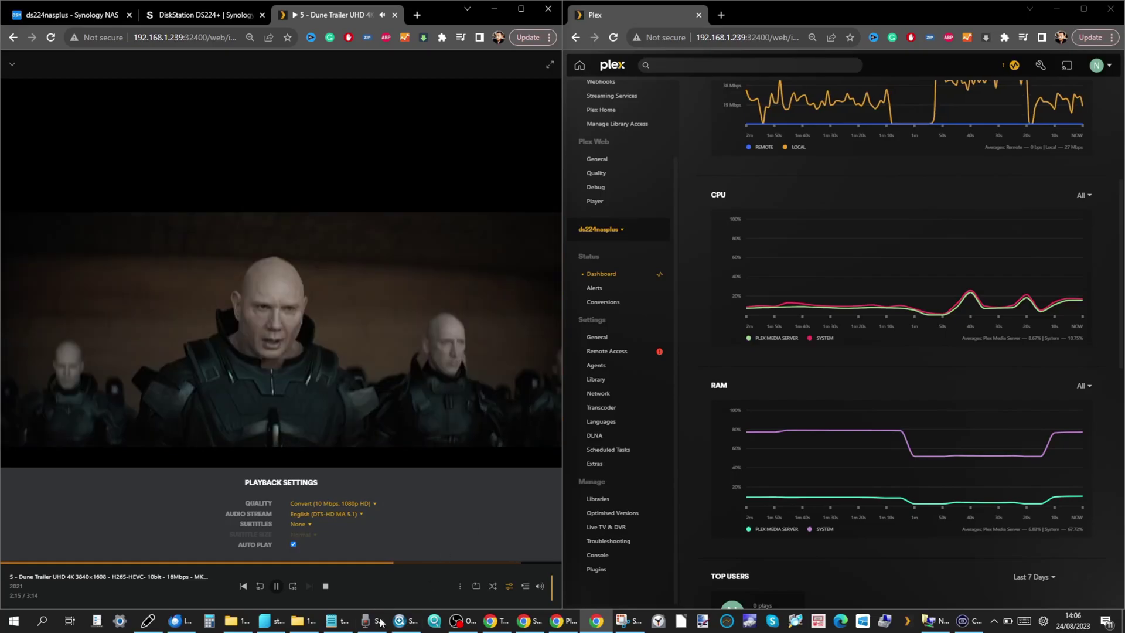
left_click(325, 585)
Play the 4K trailer "8 - The Batman Trailer" and check the quality and audio stream in its playback settings
scroll(312, 360, "down", 1)
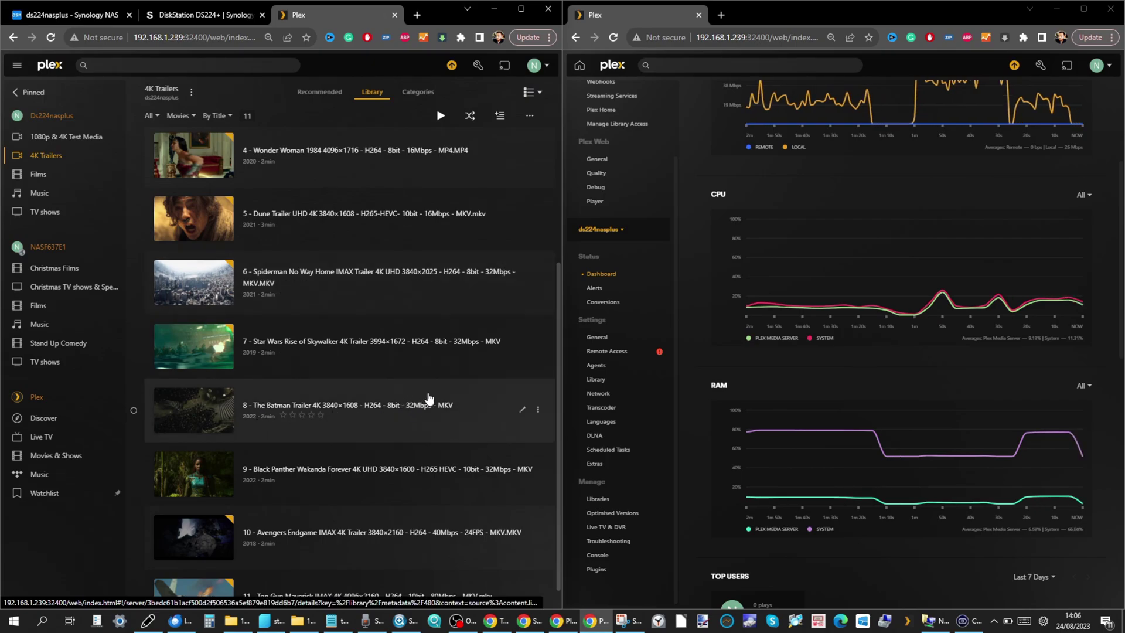
left_click(193, 409)
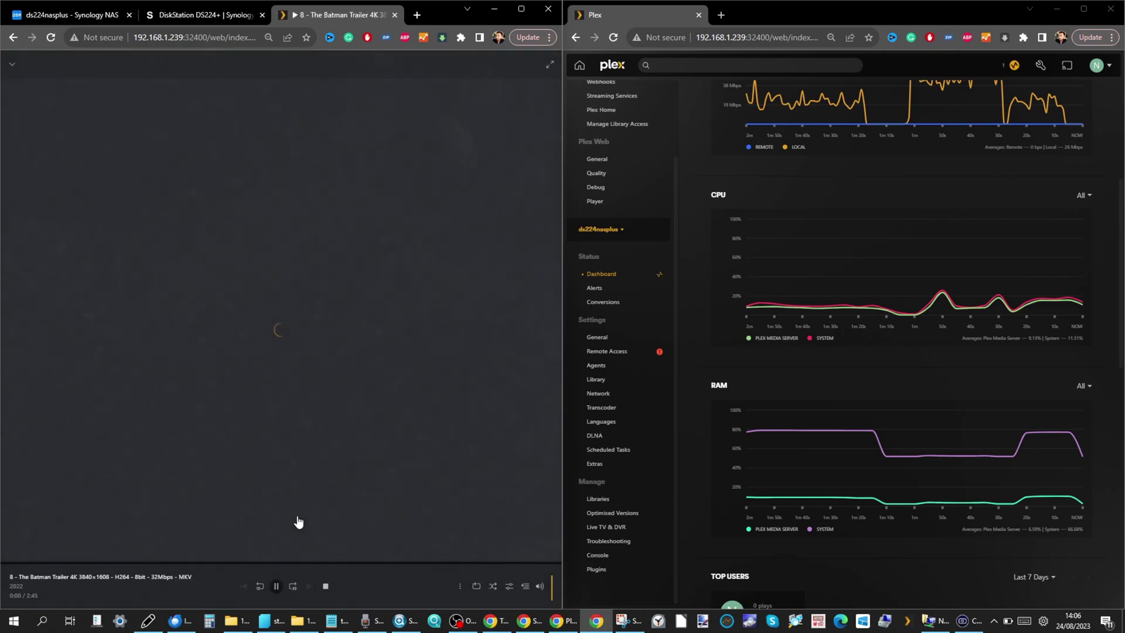
left_click(509, 588)
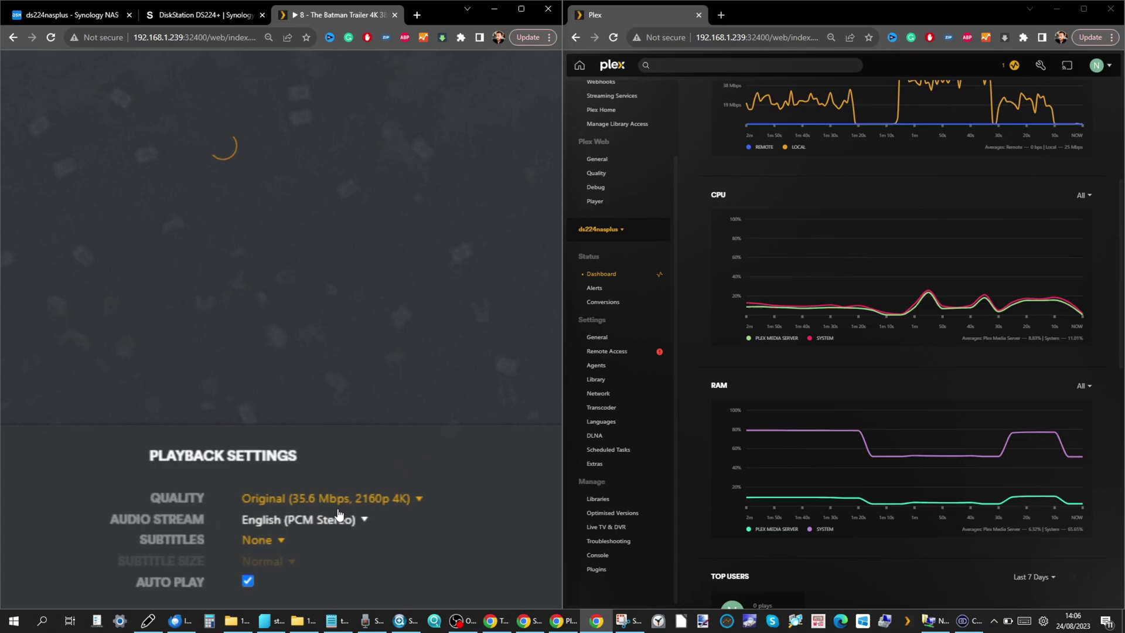
mouse_move(339, 515)
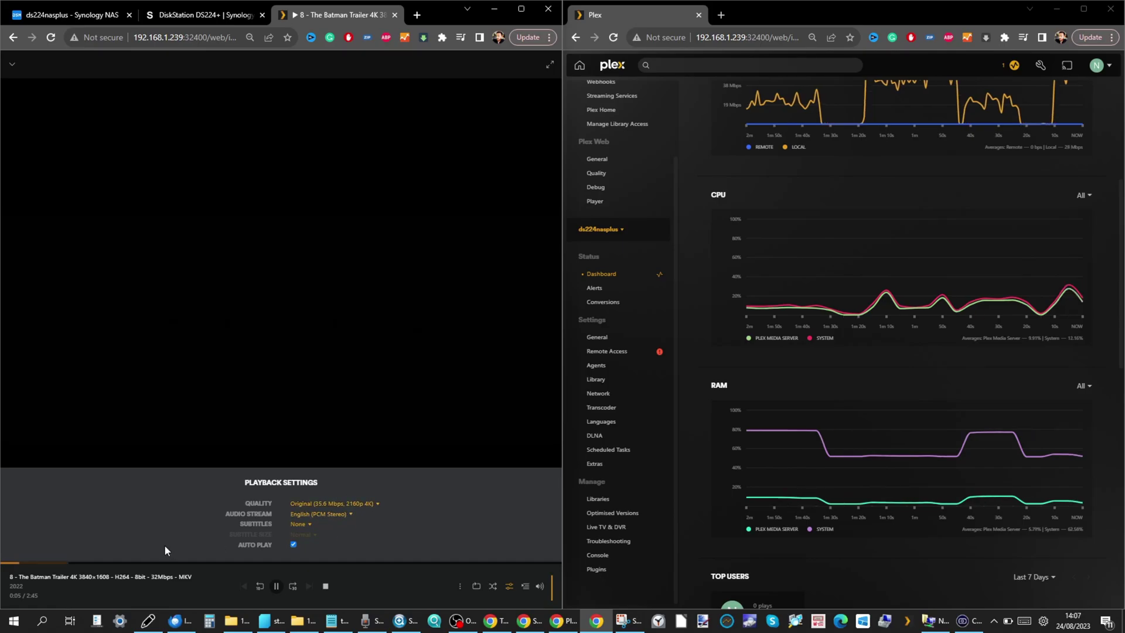
Skip through the Batman trailer to about 0:45, 1:20 and 1:50, checking the CPU graph, and stop playback
left_click(153, 563)
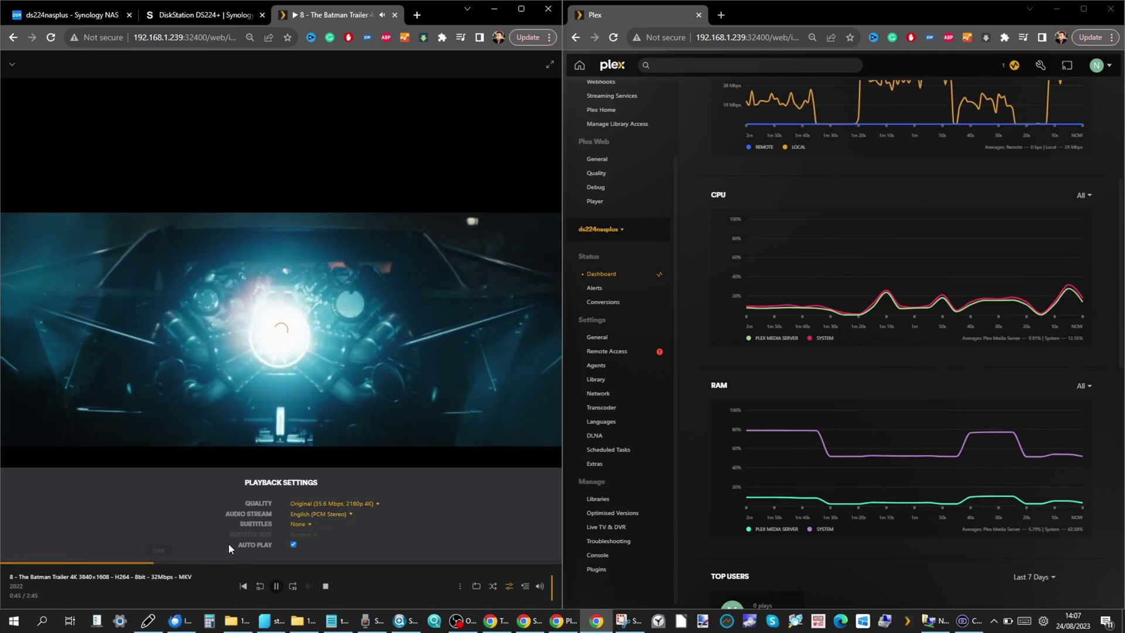
key("Right")
key("Right")
key("Right")
key("Right")
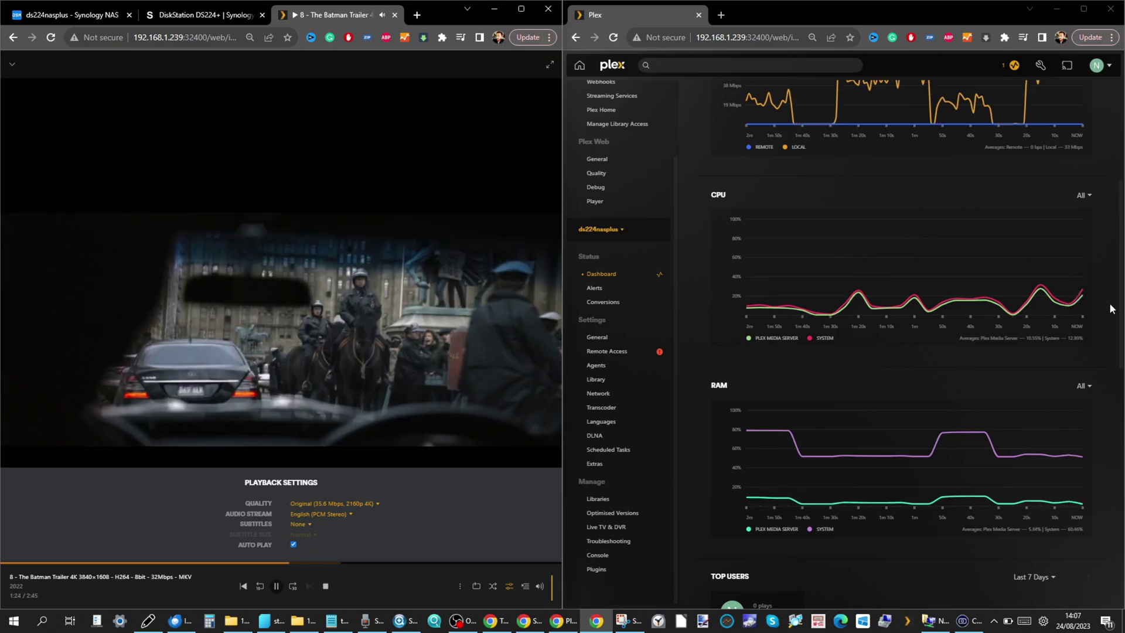
mouse_move(1024, 302)
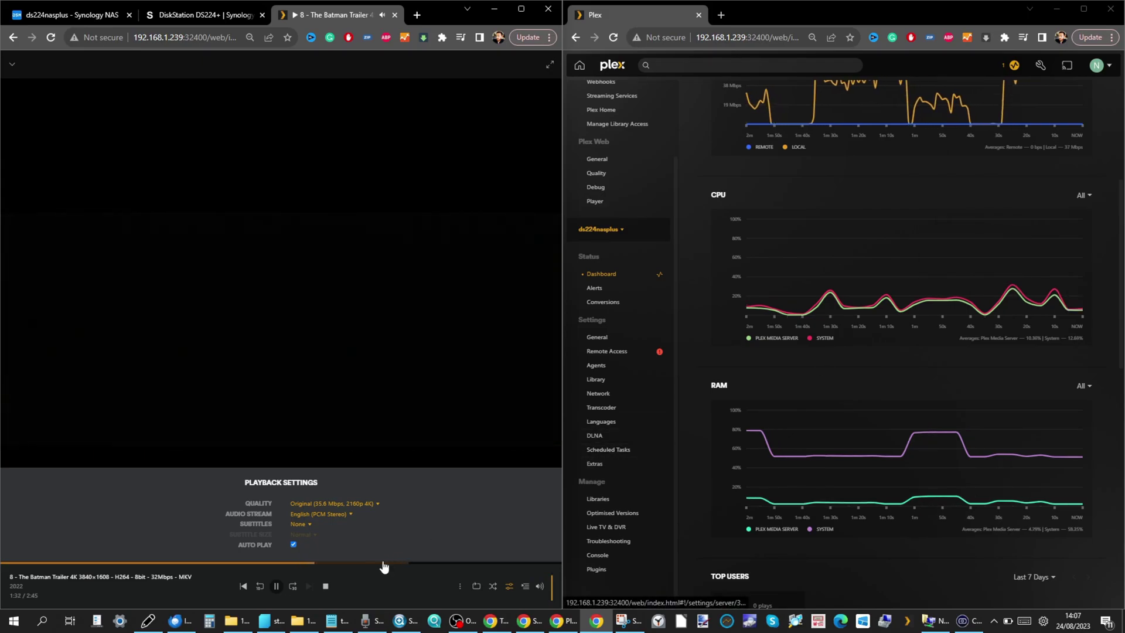
left_click(380, 563)
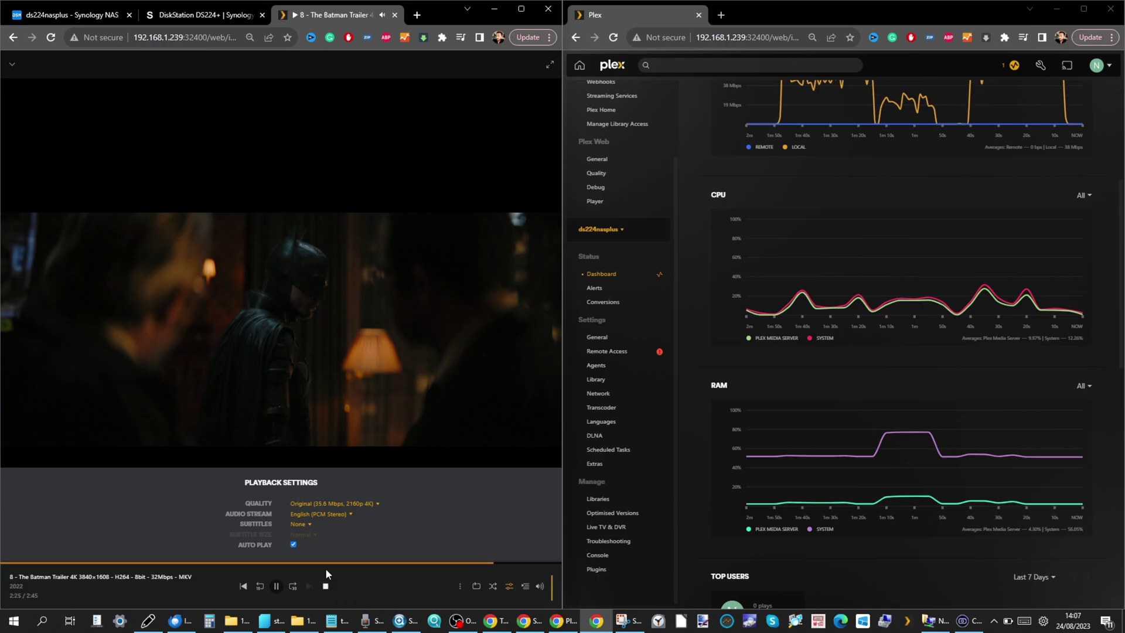
left_click(325, 588)
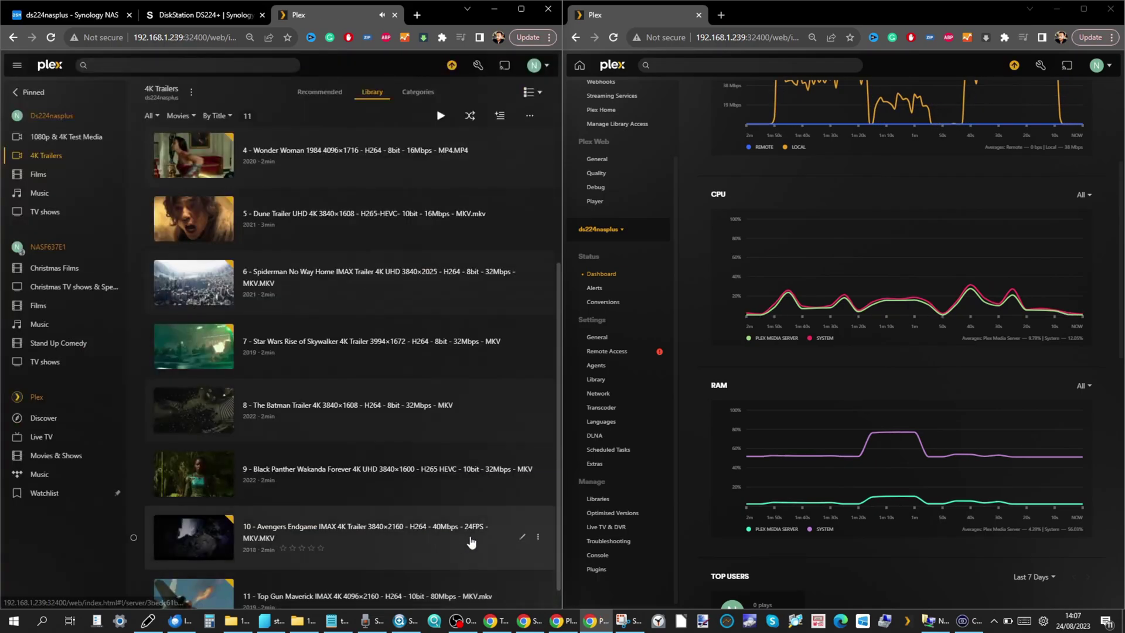
Play the 4K trailer "10 - Avengers Endgame IMAX", examine the CPU graph, and check its playback quality and available audio streams
scroll(329, 410, "down", 1)
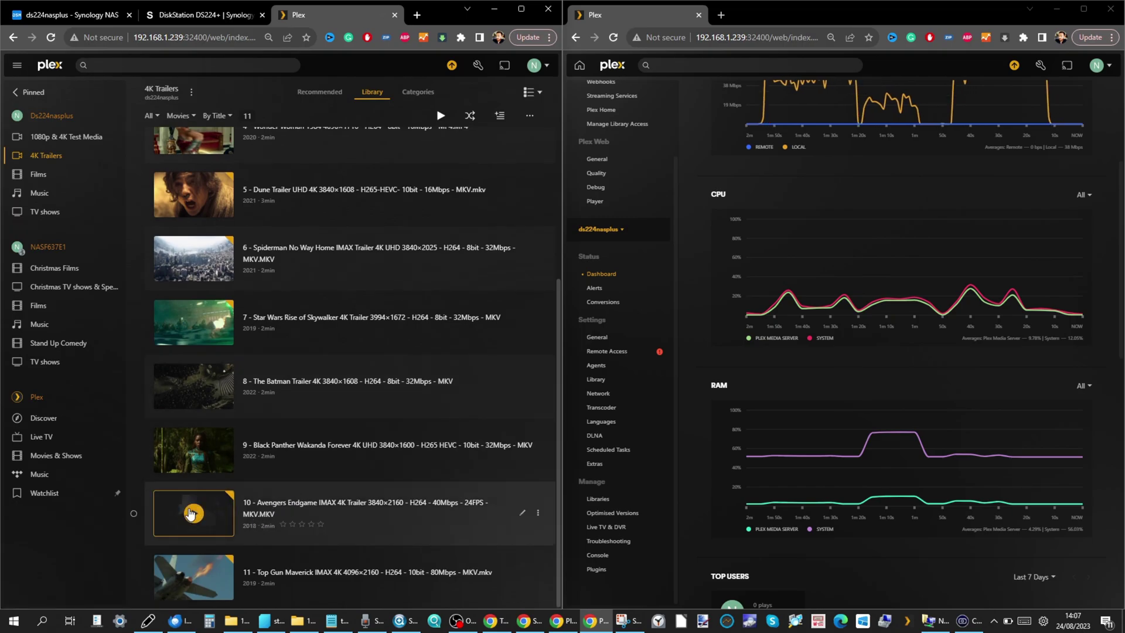
left_click(189, 514)
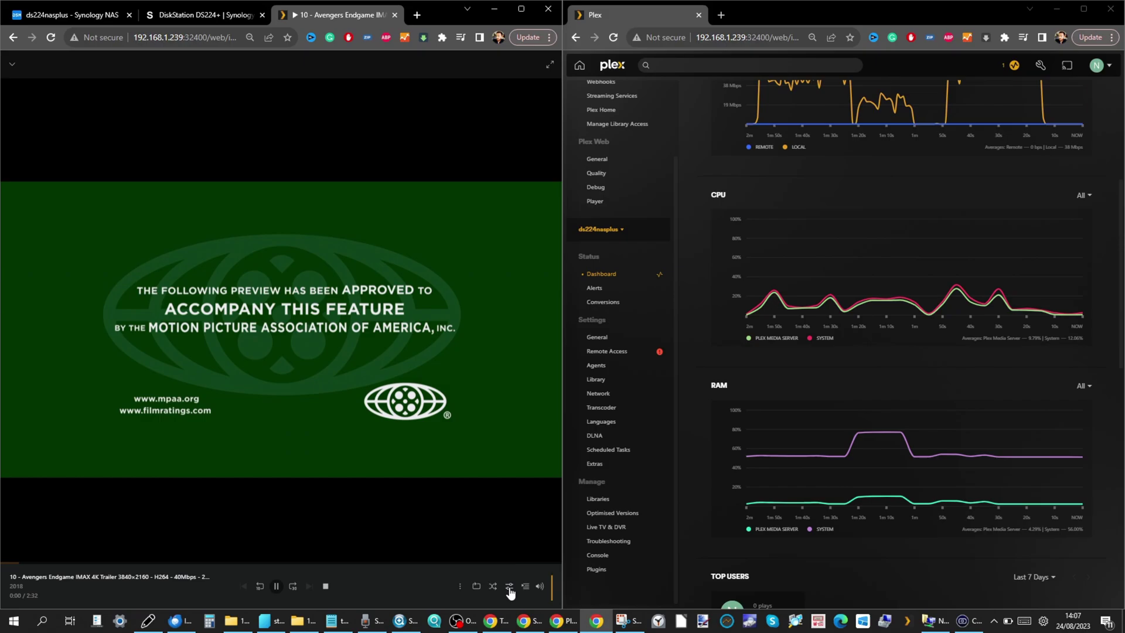
left_click(509, 586)
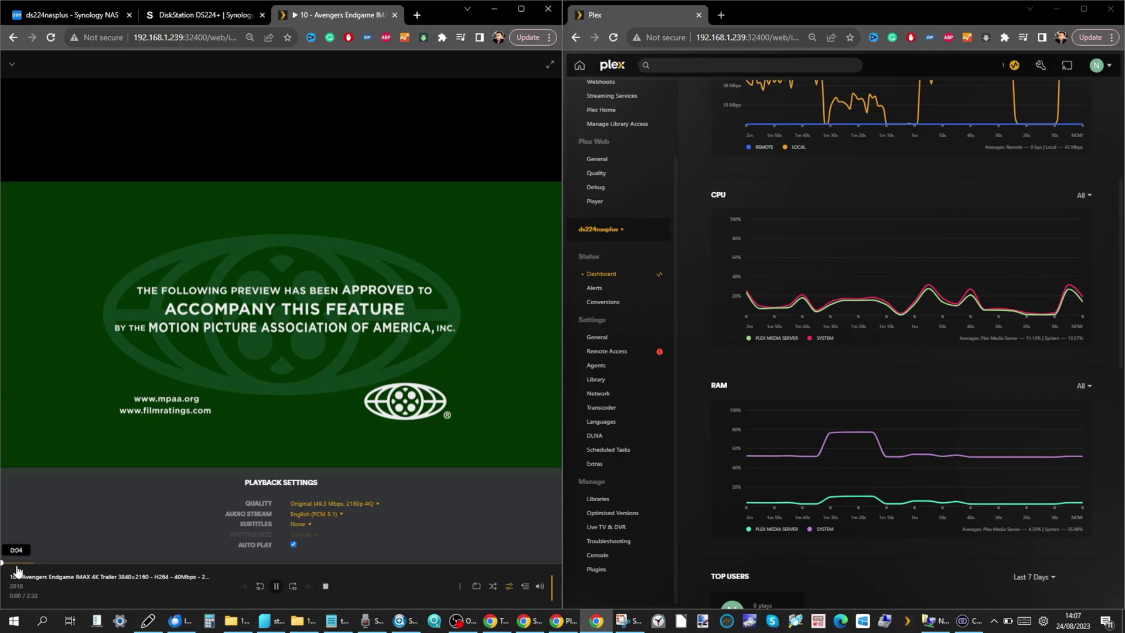
mouse_move(1070, 304)
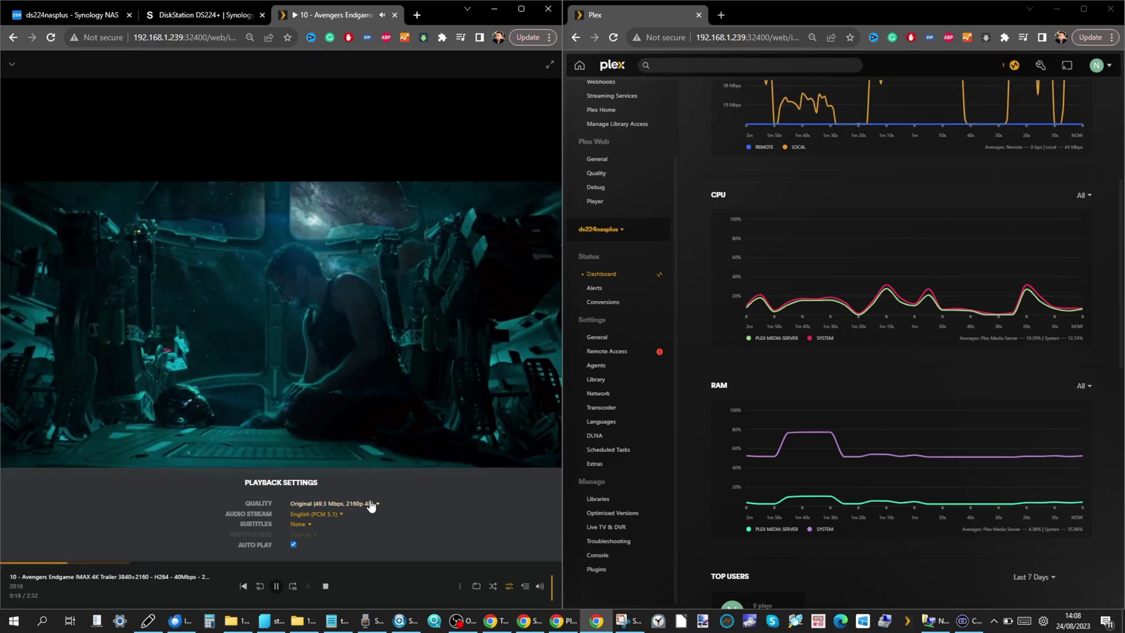
left_click(337, 518)
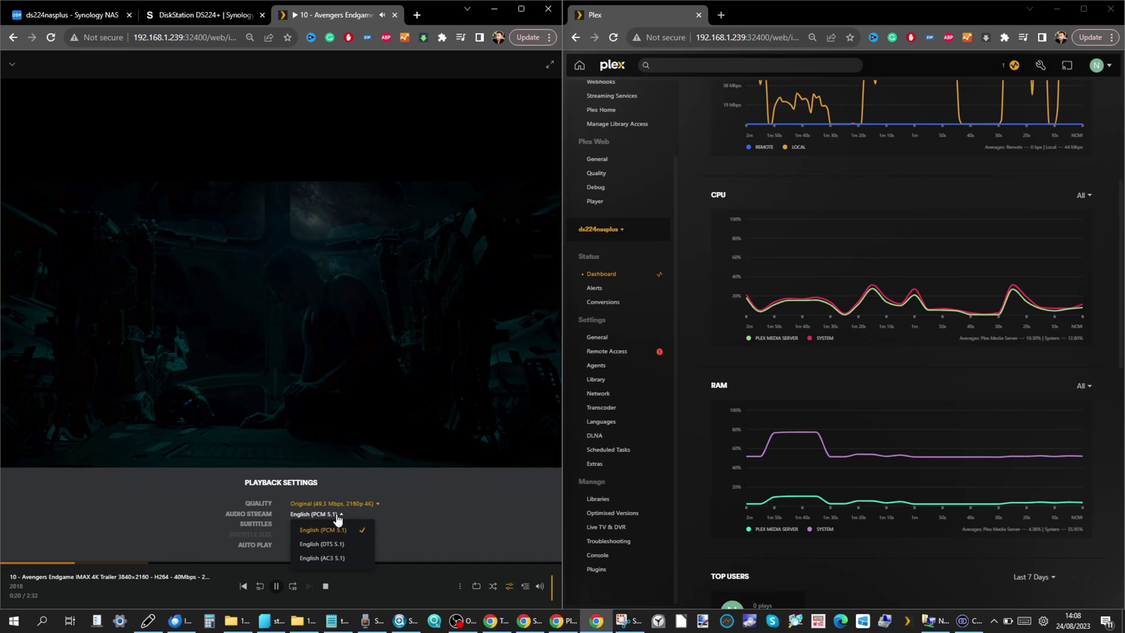
left_click(385, 515)
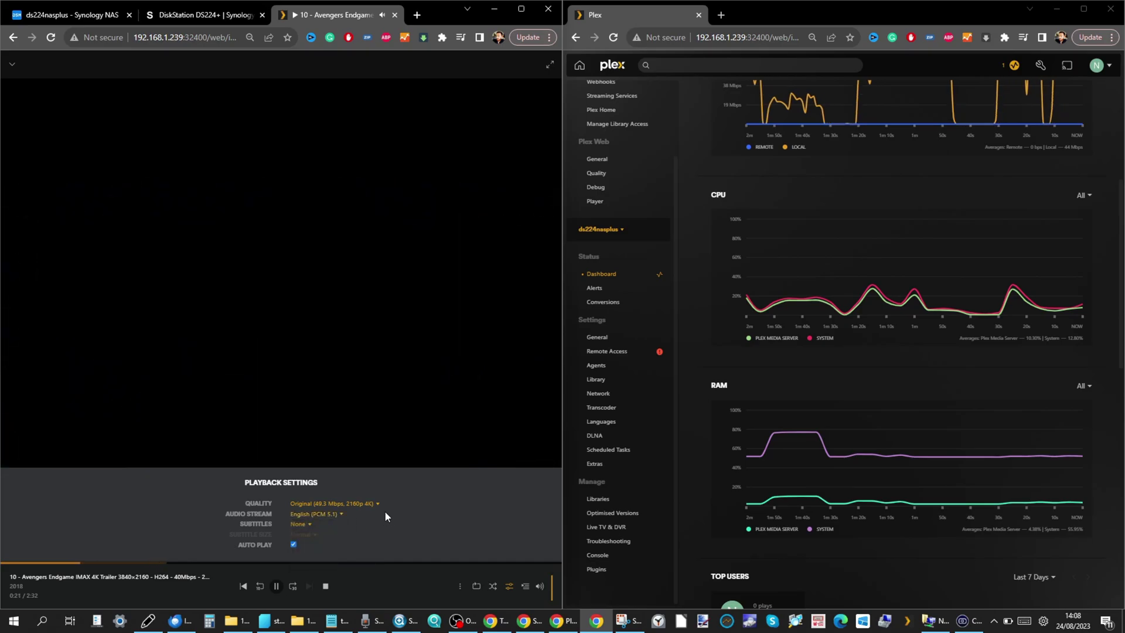
Set the Avengers Endgame trailer's quality to Convert to 480p at 1.5 Mbps and examine the RAM graph
left_click(355, 503)
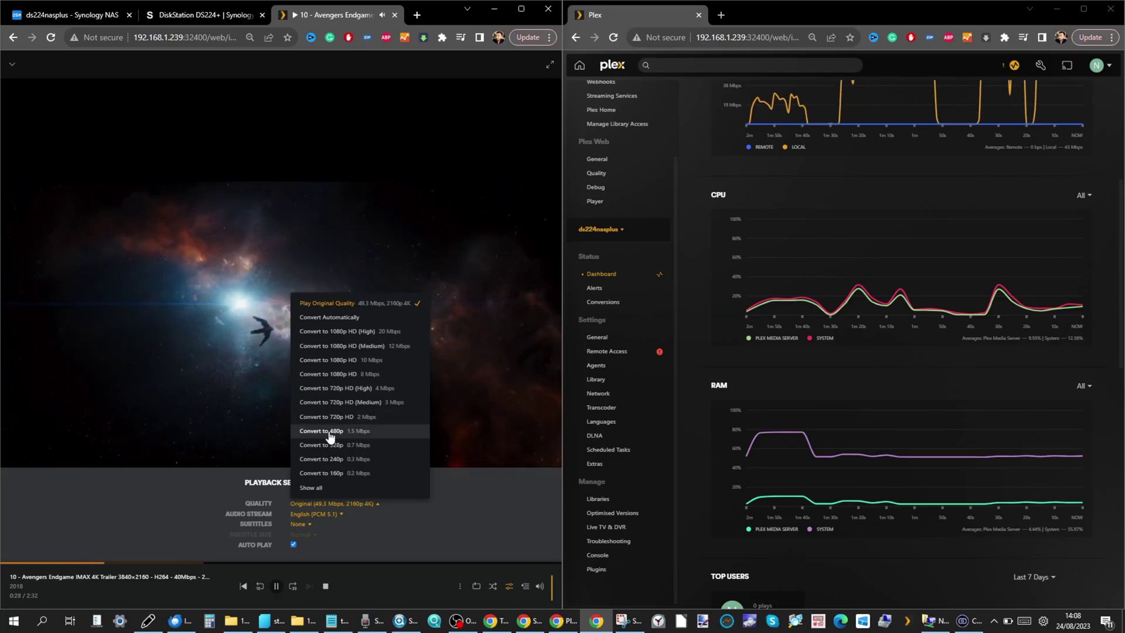
left_click(335, 431)
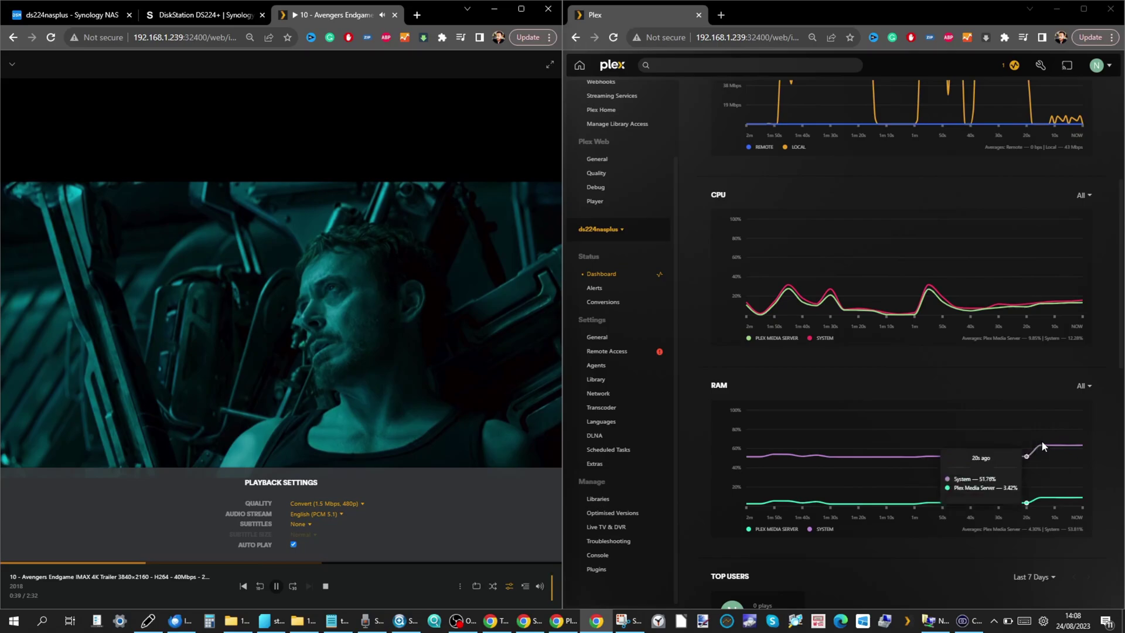
mouse_move(1012, 426)
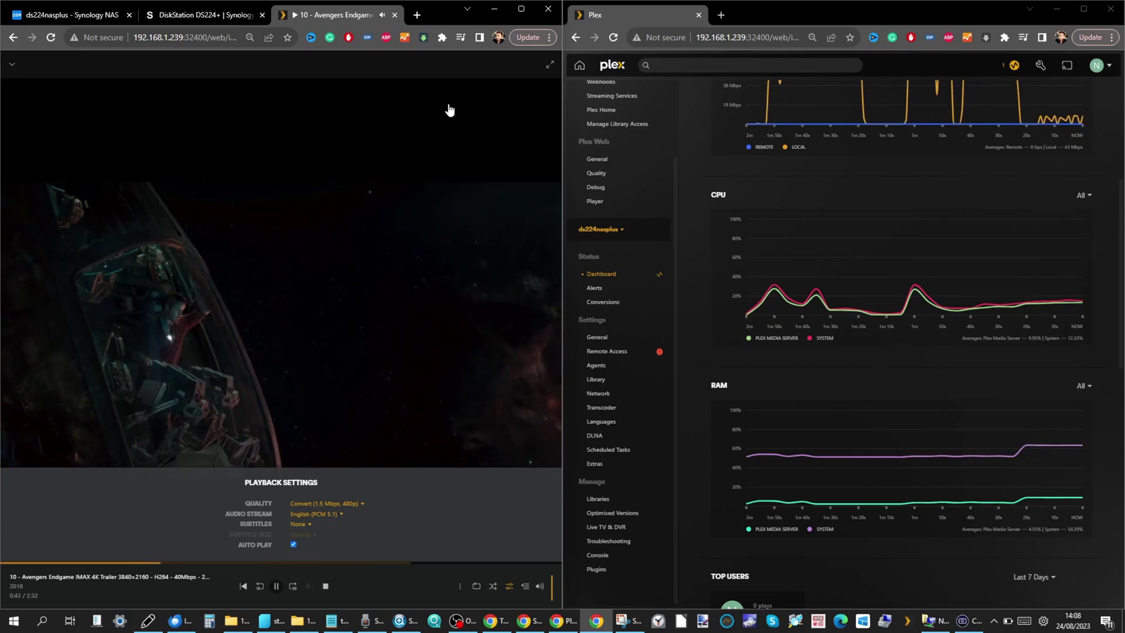
Check the memory composition in the Synology NAS Resource Monitor, then return to the Avengers trailer in Plex and stop playback
left_click(87, 6)
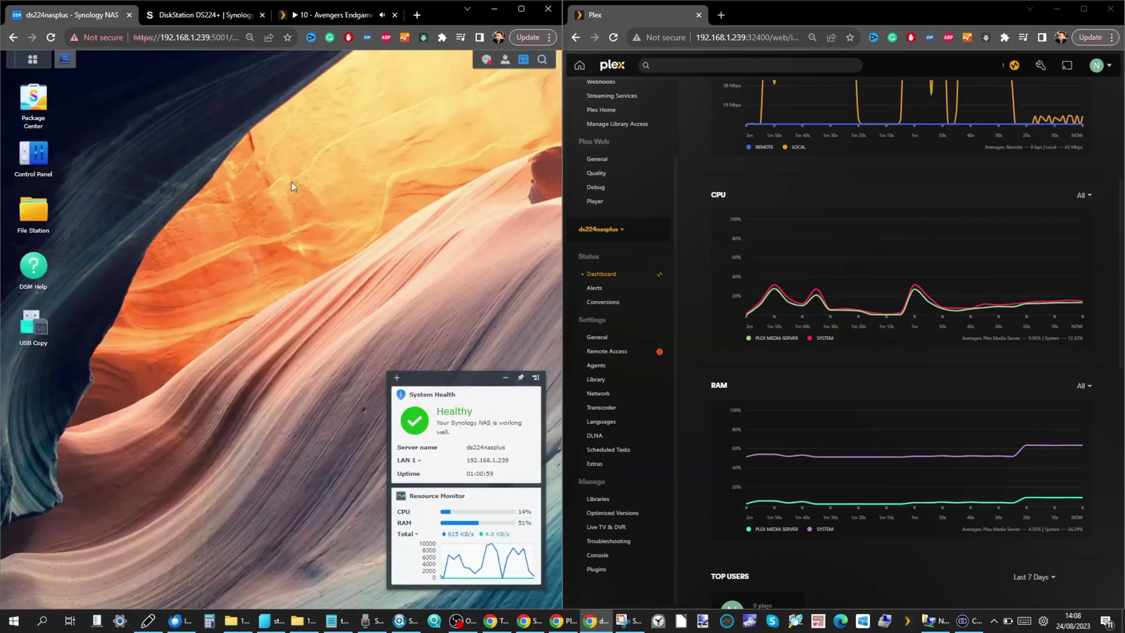
left_click(64, 58)
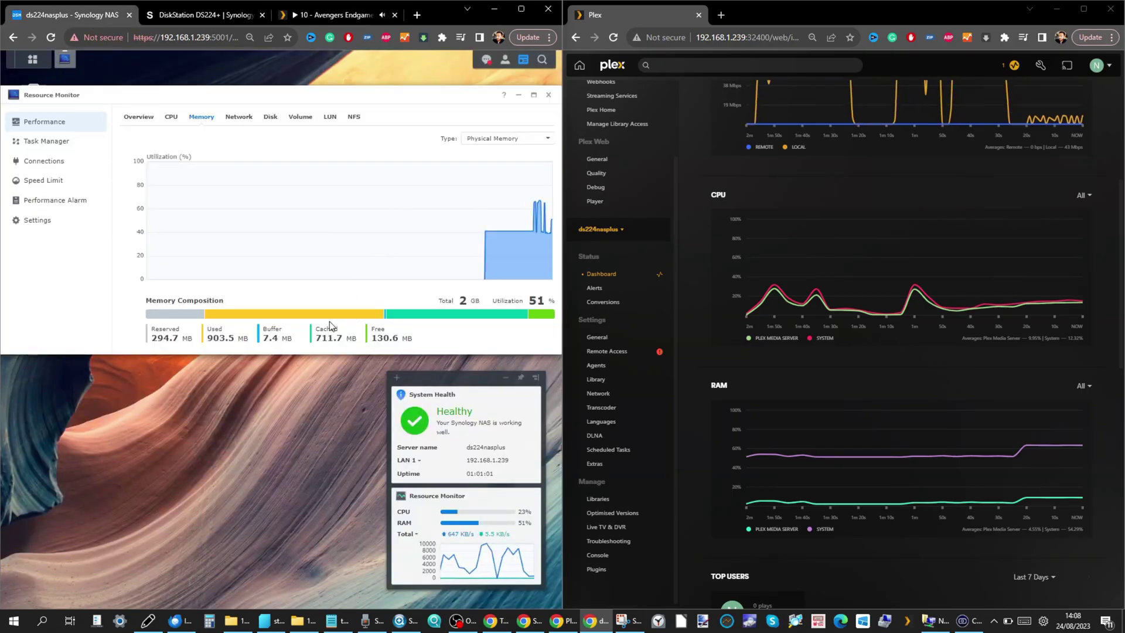
left_click(519, 94)
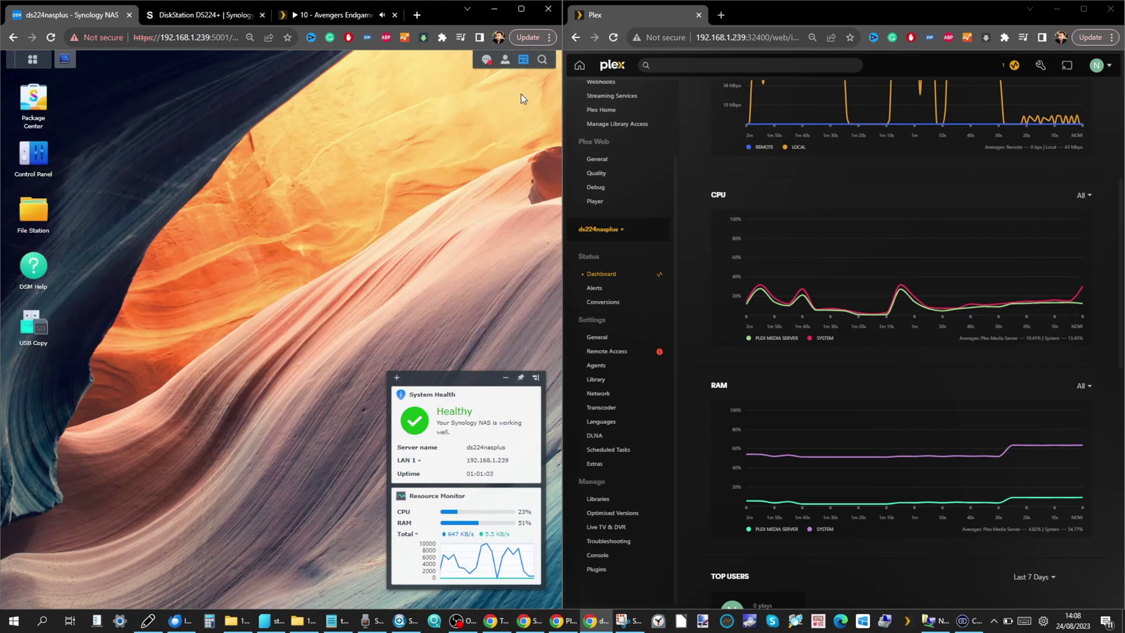
key("ctrl+3")
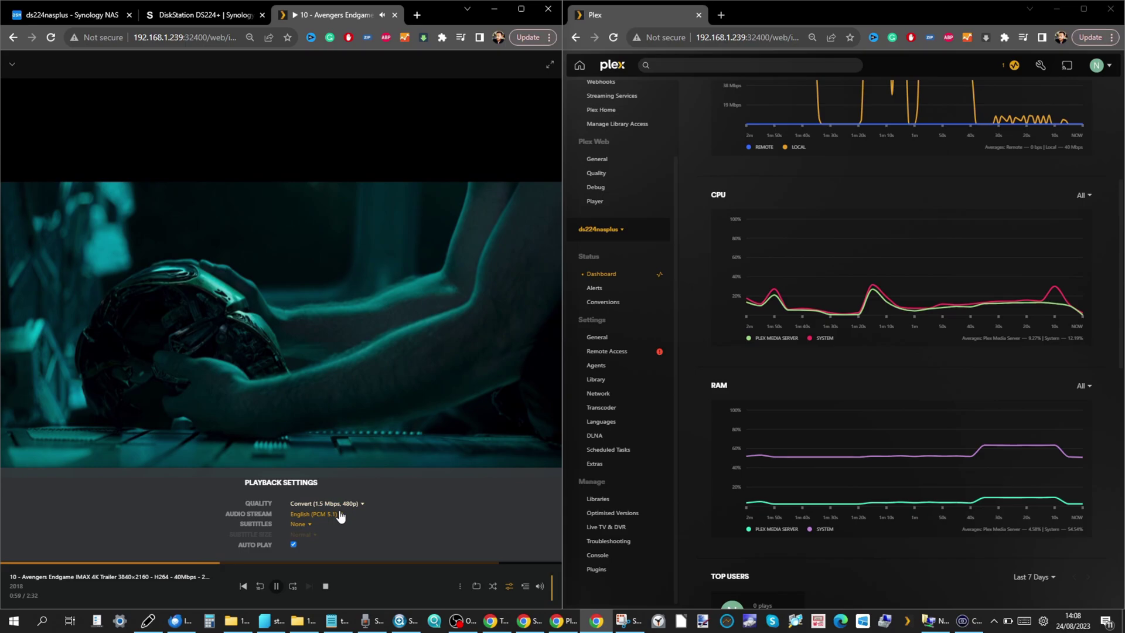
key("Escape")
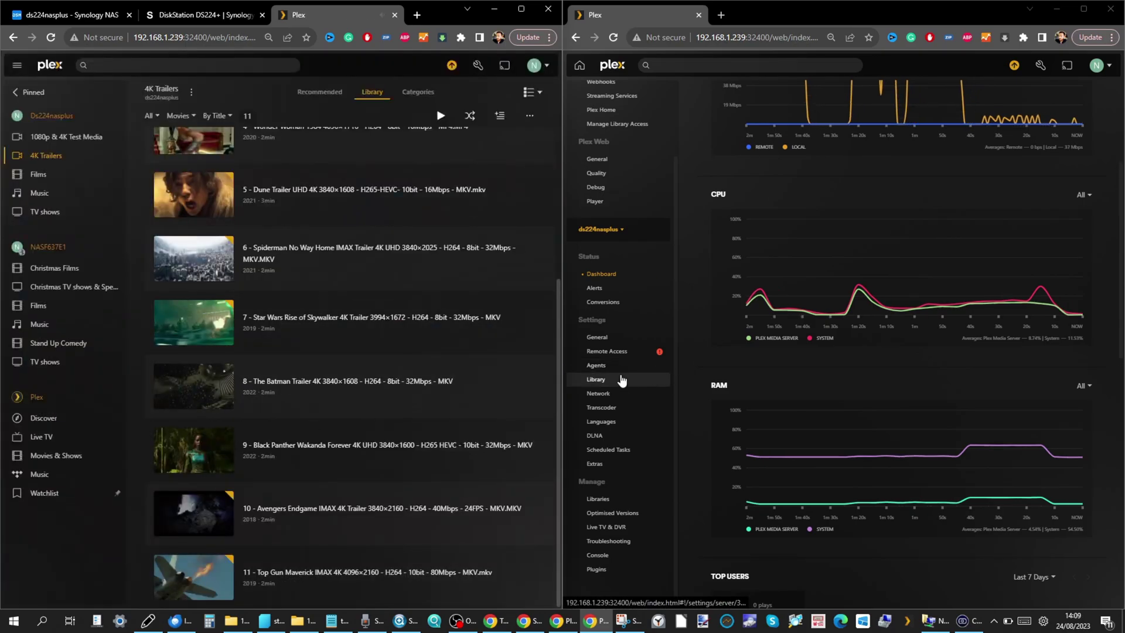
Review the server's Transcoder settings, including the available hardware transcoding devices and transcoder quality options, without changing them
left_click(602, 407)
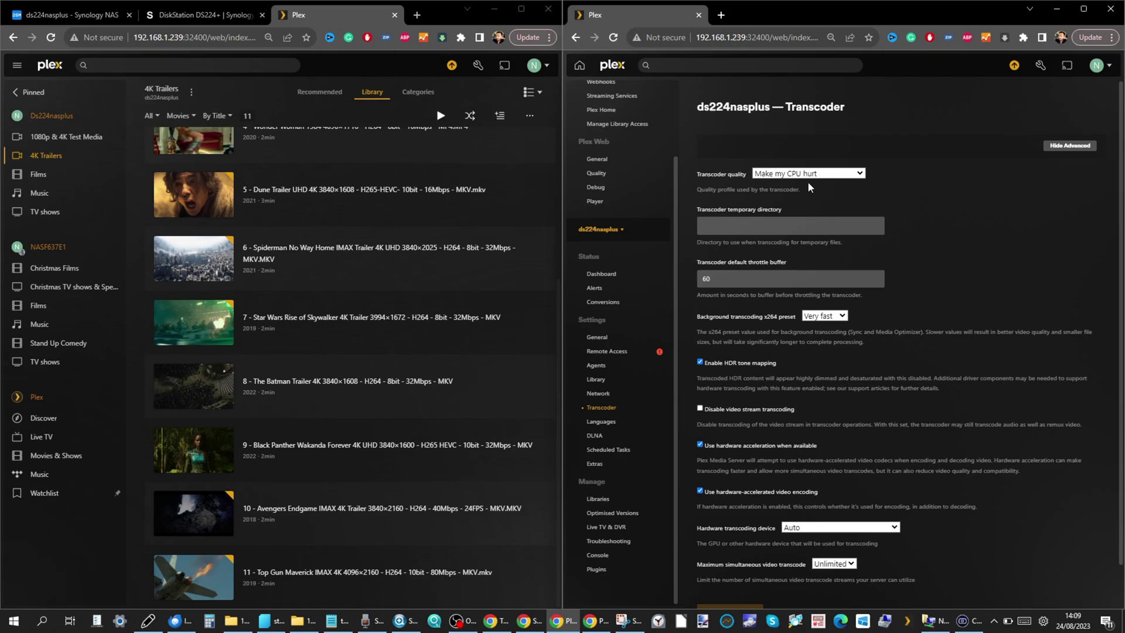
scroll(866, 366, "down", 1)
left_click(860, 480)
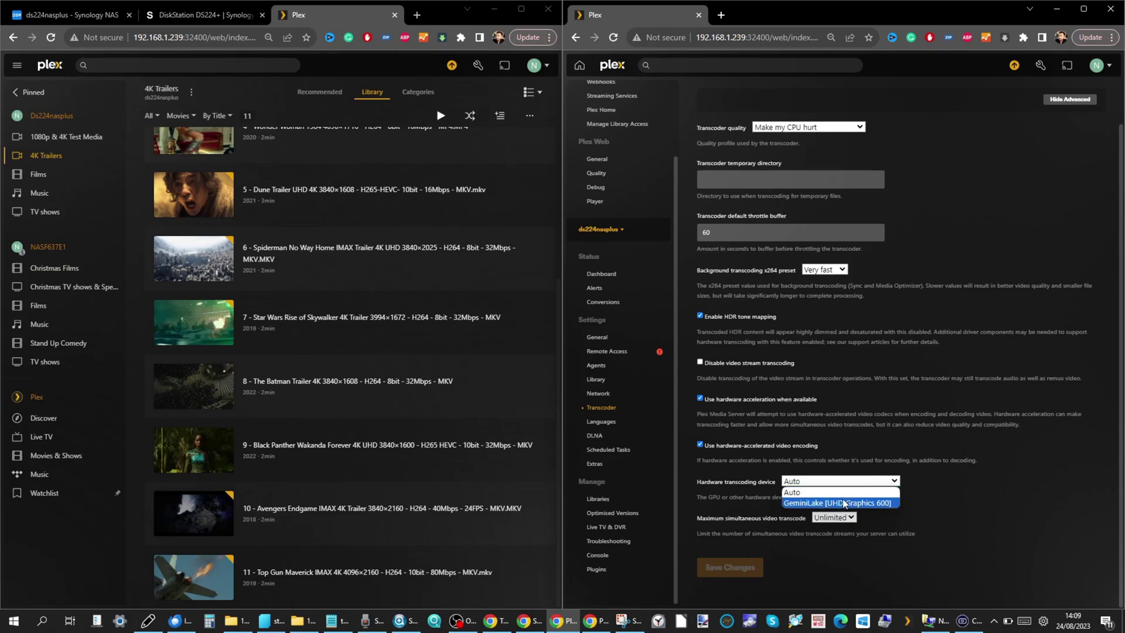
left_click(986, 318)
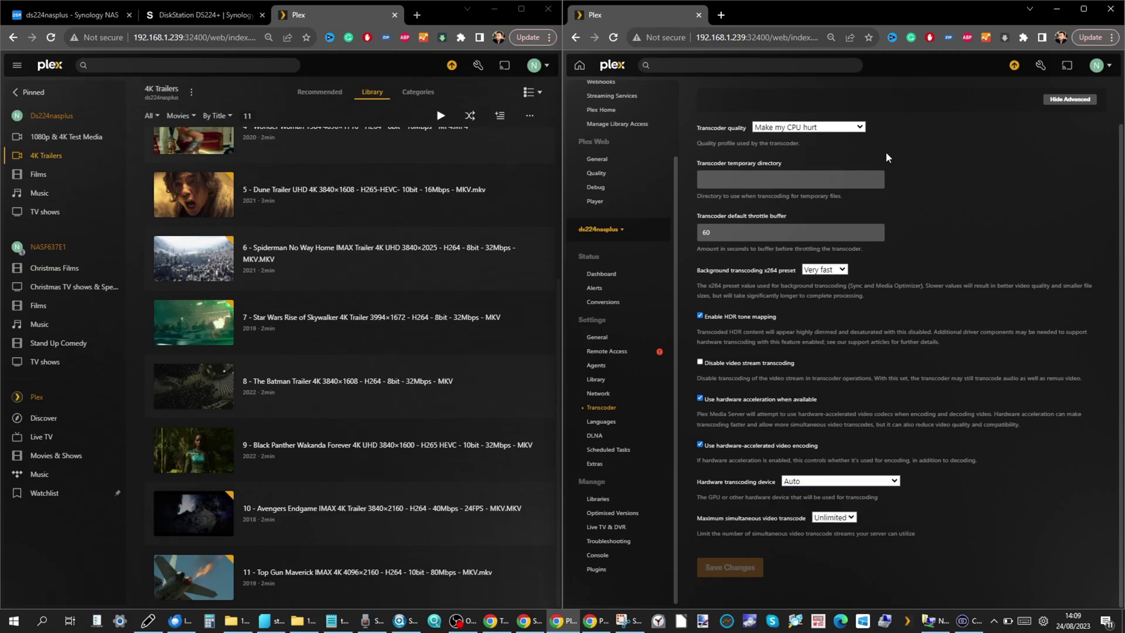
left_click(861, 129)
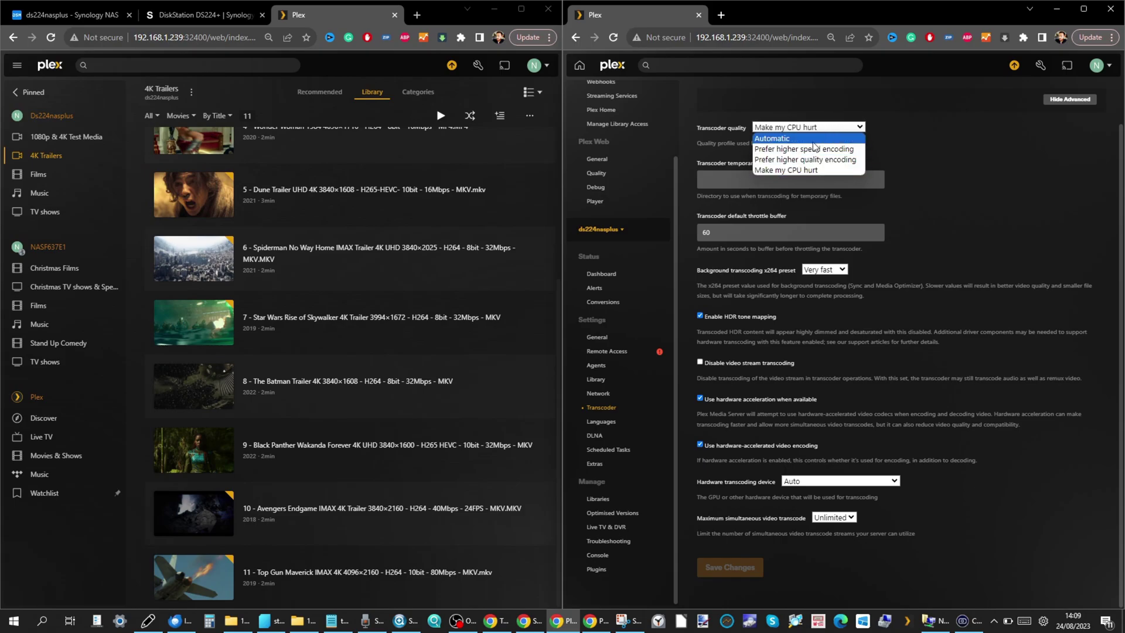
left_click(937, 172)
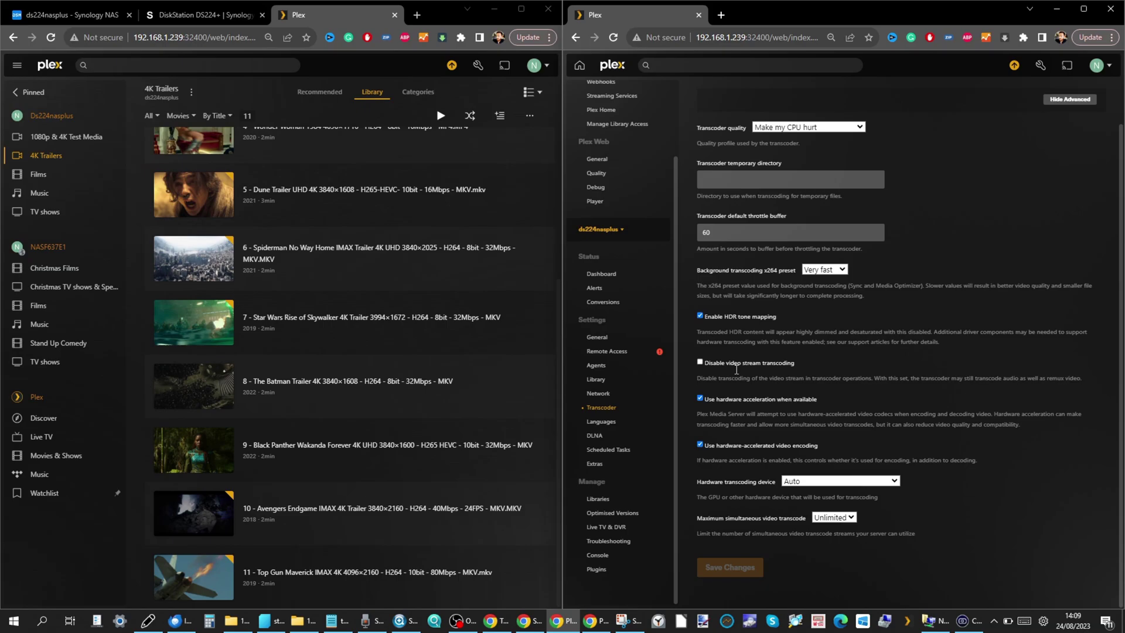
Review the server's DLNA settings and return to the server dashboard
right_click(601, 432)
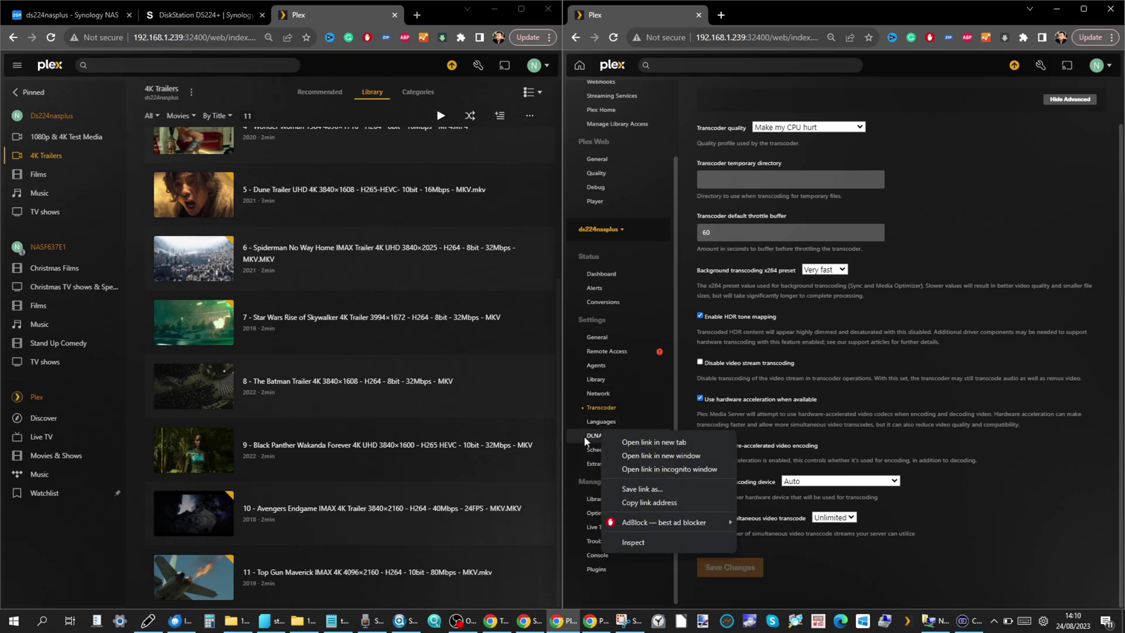
left_click(583, 435)
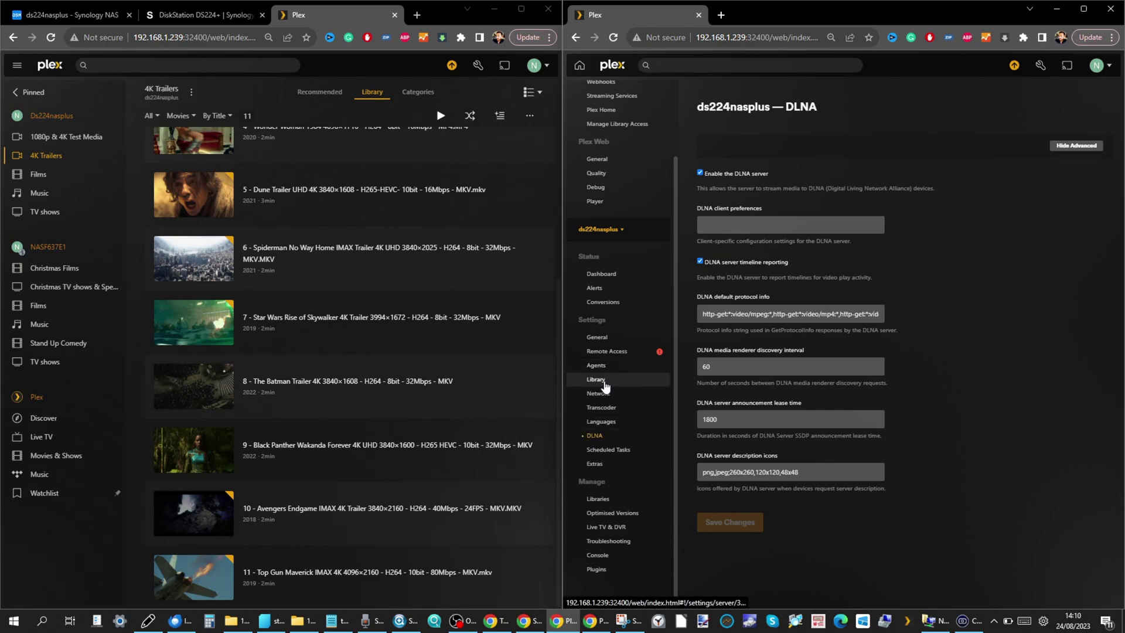
left_click(600, 274)
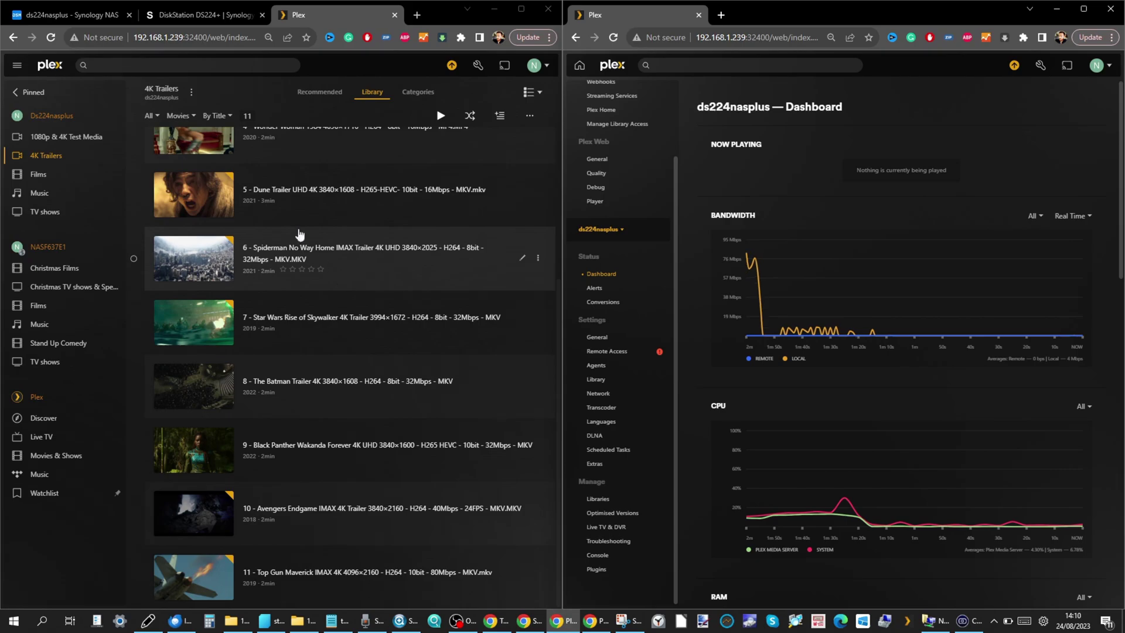
Check the CPU and memory hardware specs on the Synology DiskStation DS224+ product page
left_click(234, 18)
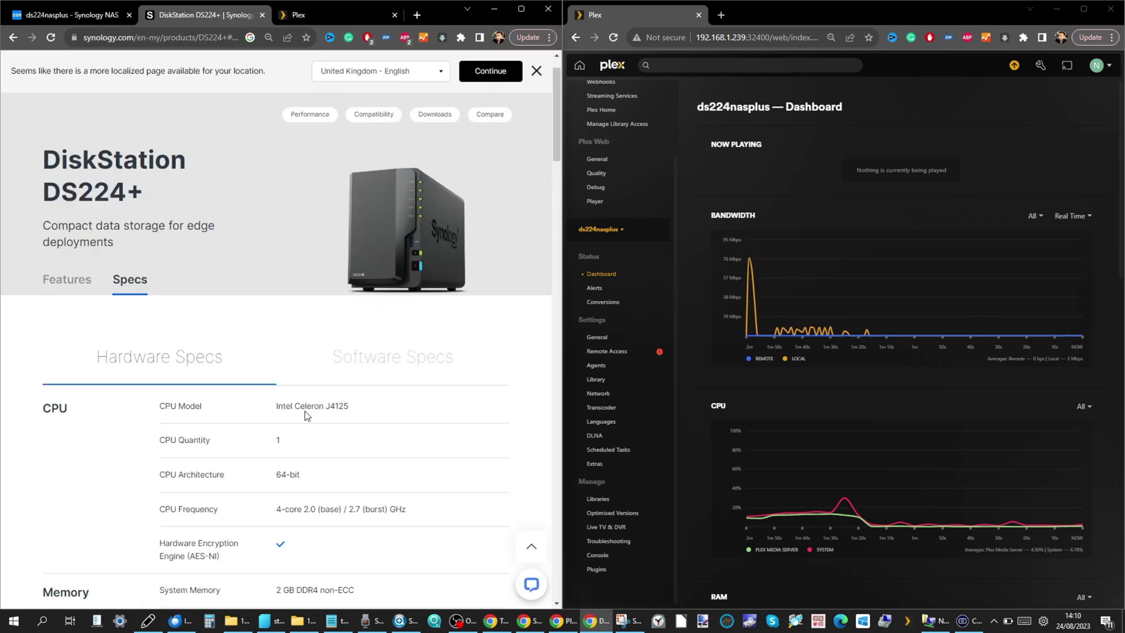
scroll(305, 410, "up", 3)
scroll(304, 410, "down", 3)
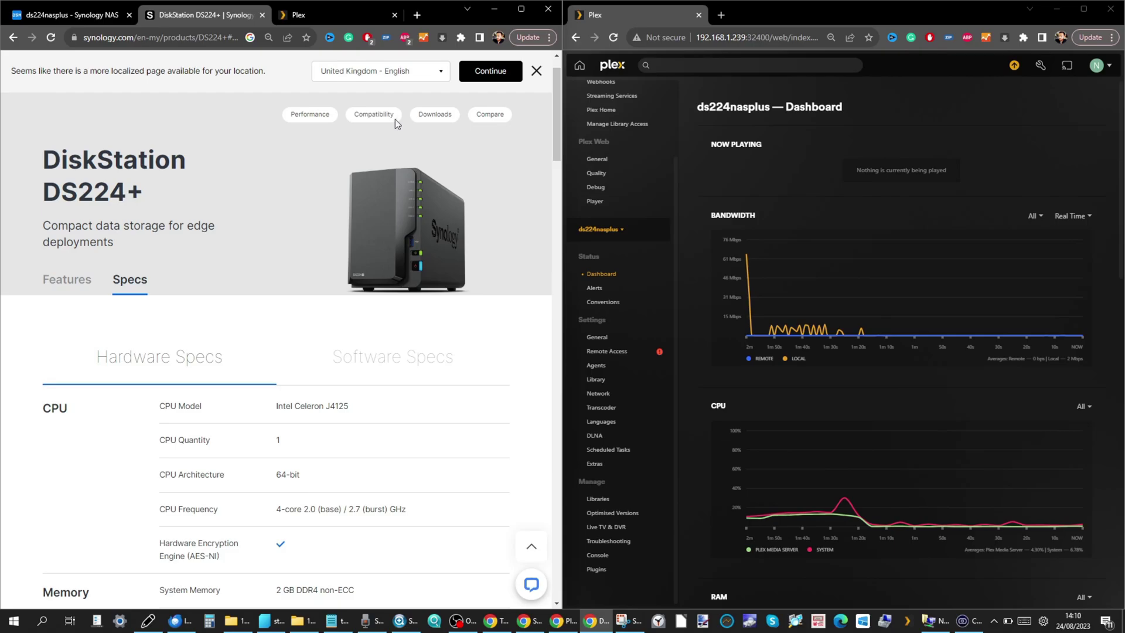
Switch back to Plex and show the full 1080p & 4K Test Media library in Detail View
left_click(308, 11)
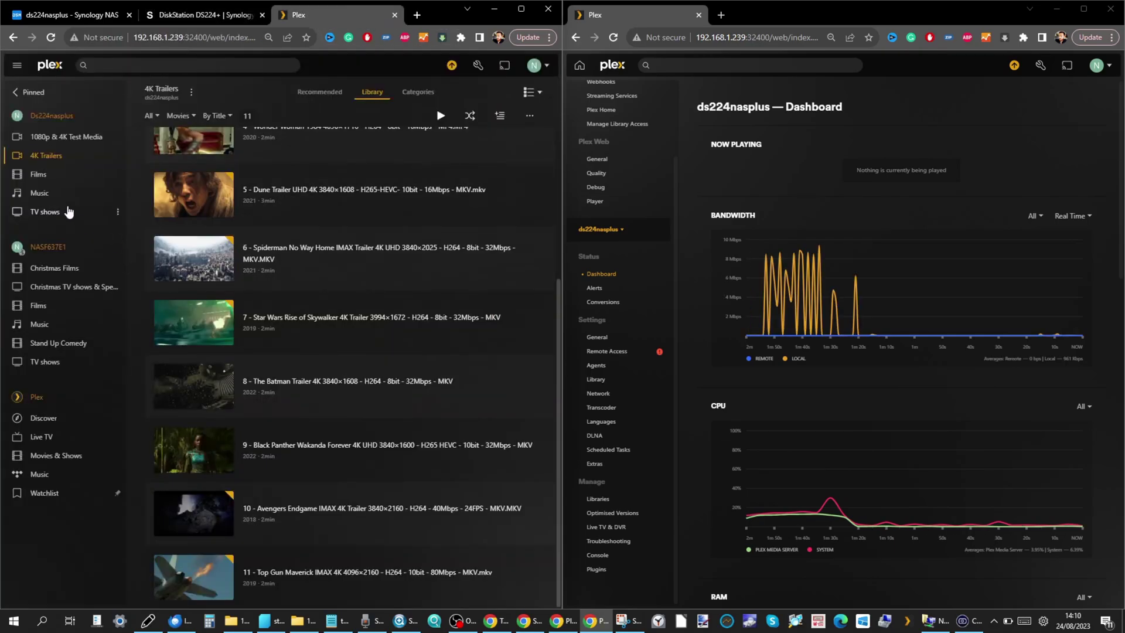
left_click(66, 137)
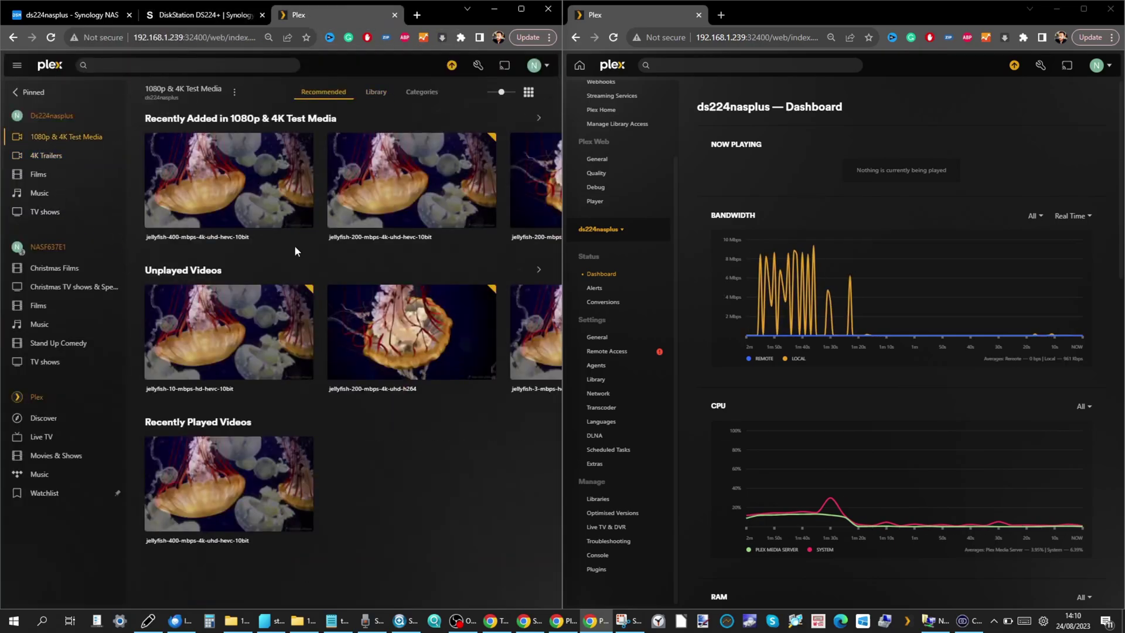
left_click(376, 92)
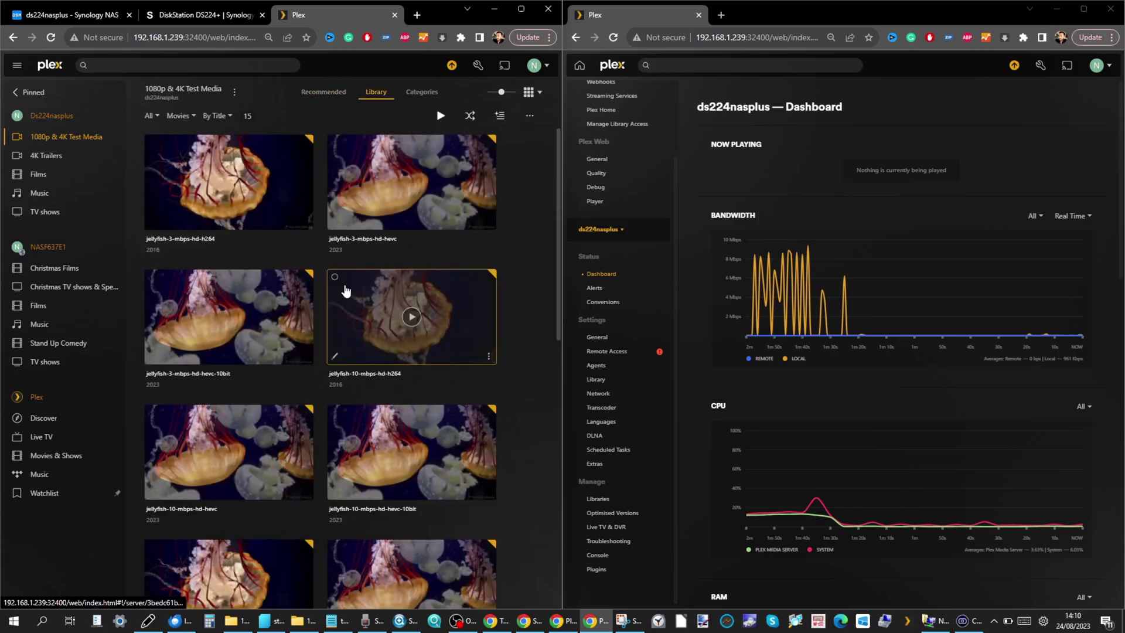
left_click(533, 92)
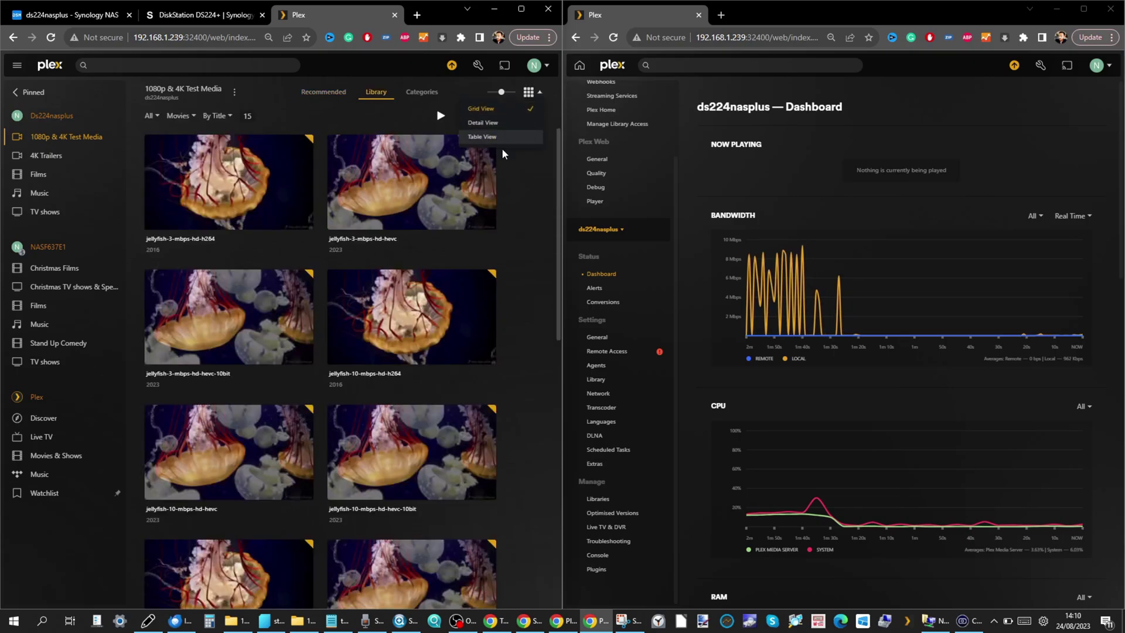
left_click(482, 122)
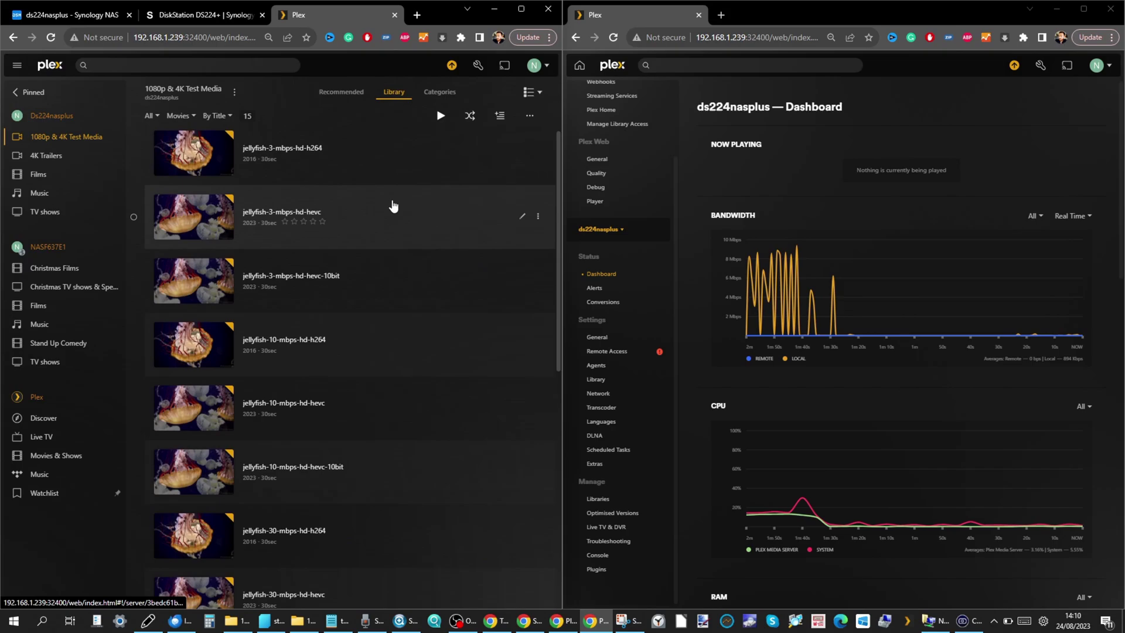
Browse the test files, play "jellyfish-30-mbps-hd-h264" for about 15 seconds with its playback settings shown, and stop it
scroll(393, 205, "down", 8)
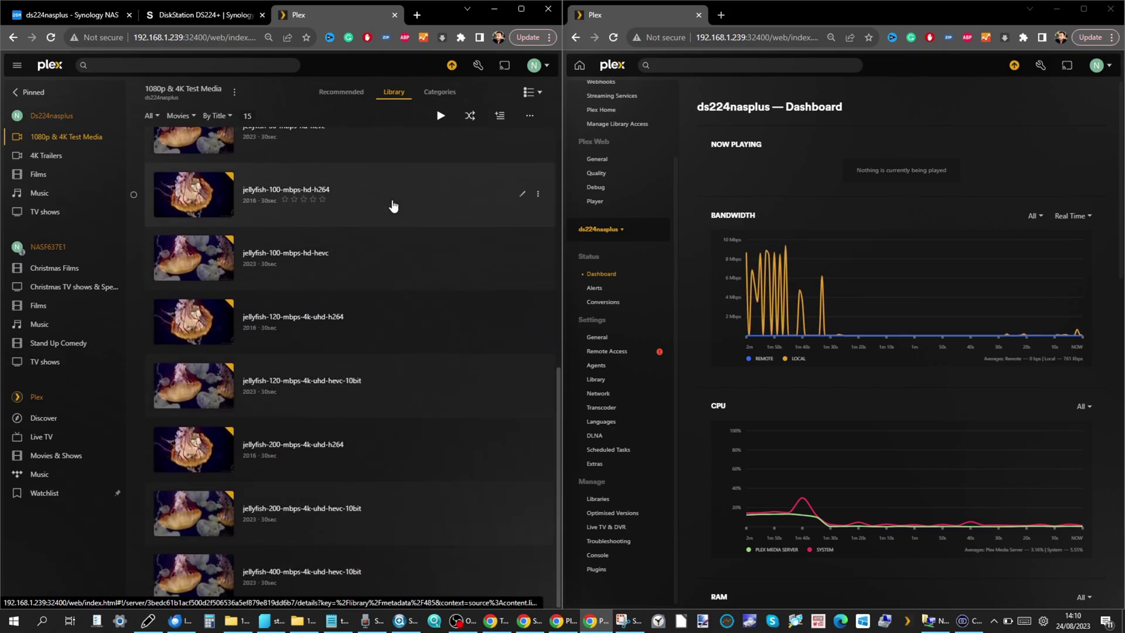
scroll(252, 317, "up", 2)
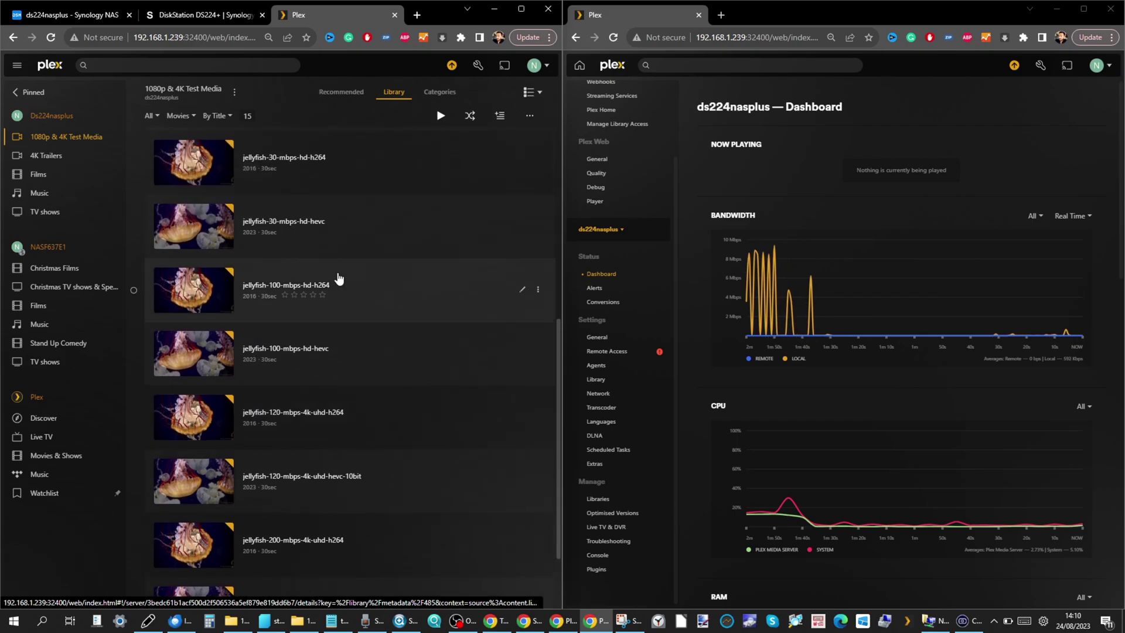
scroll(336, 281, "up", 1)
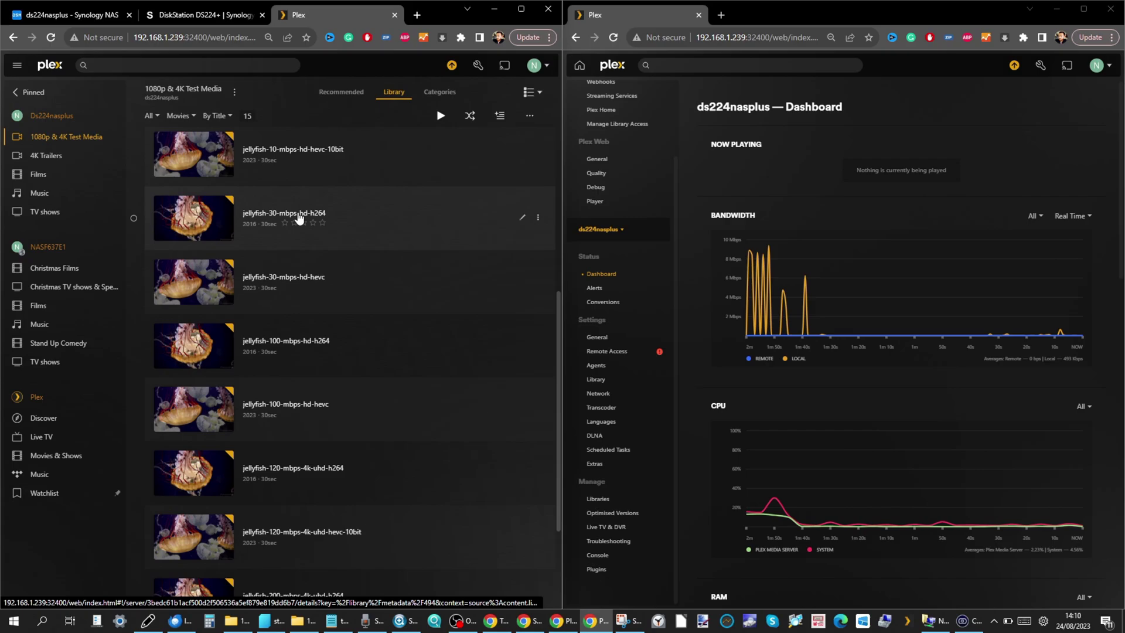
left_click(191, 219)
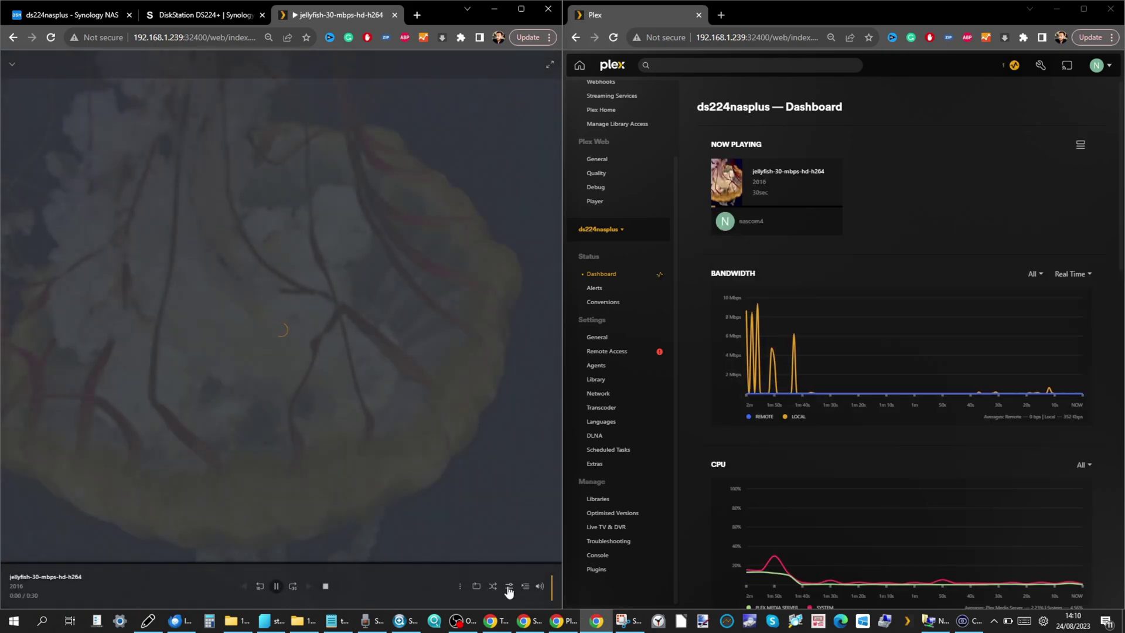
left_click(509, 587)
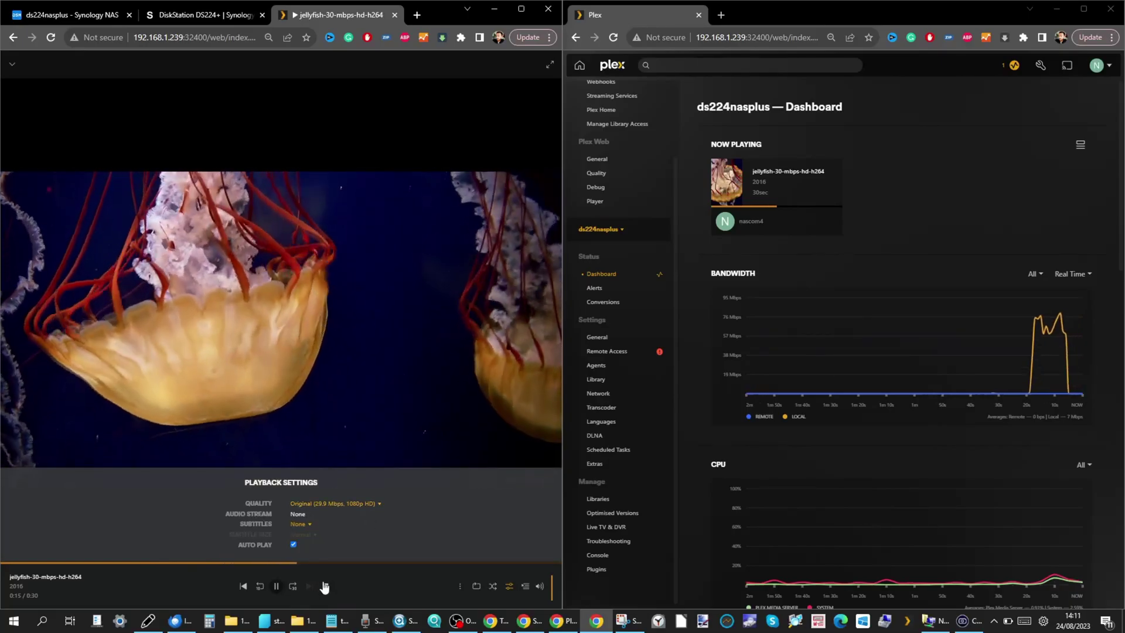
left_click(324, 585)
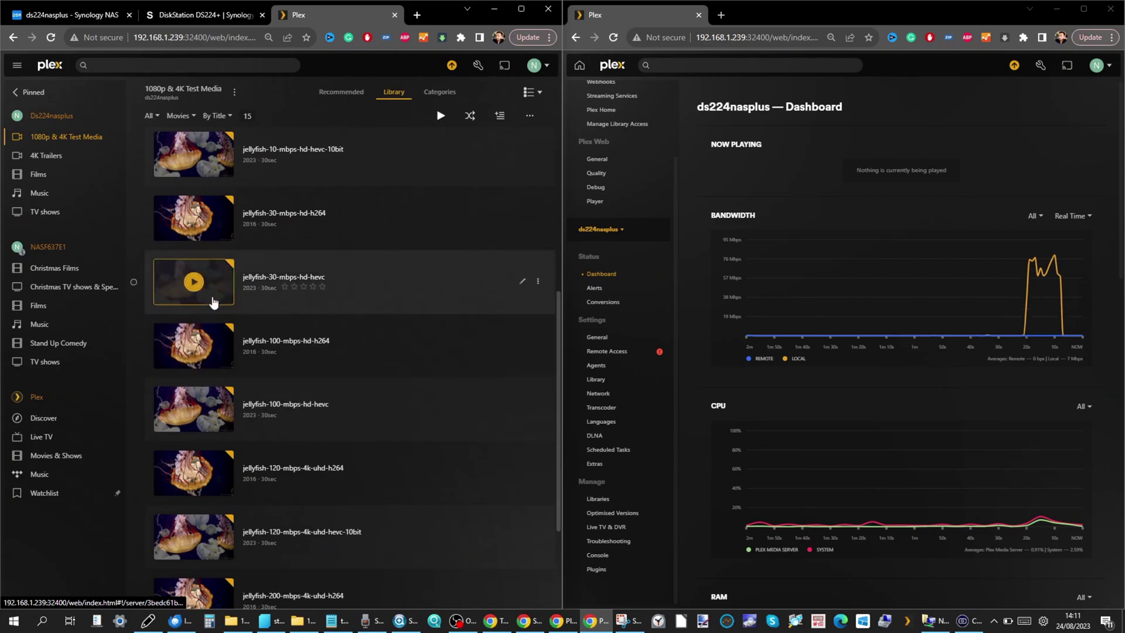
Play "jellyfish-30-mbps-hd-hevc" and check the quality in its playback settings
left_click(195, 282)
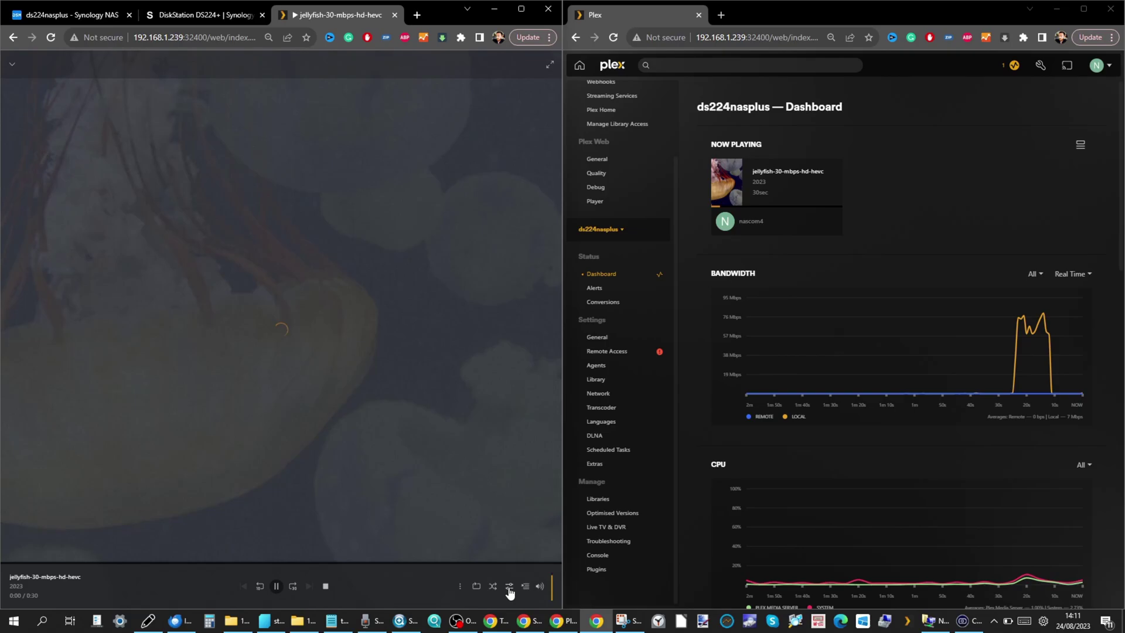
left_click(509, 586)
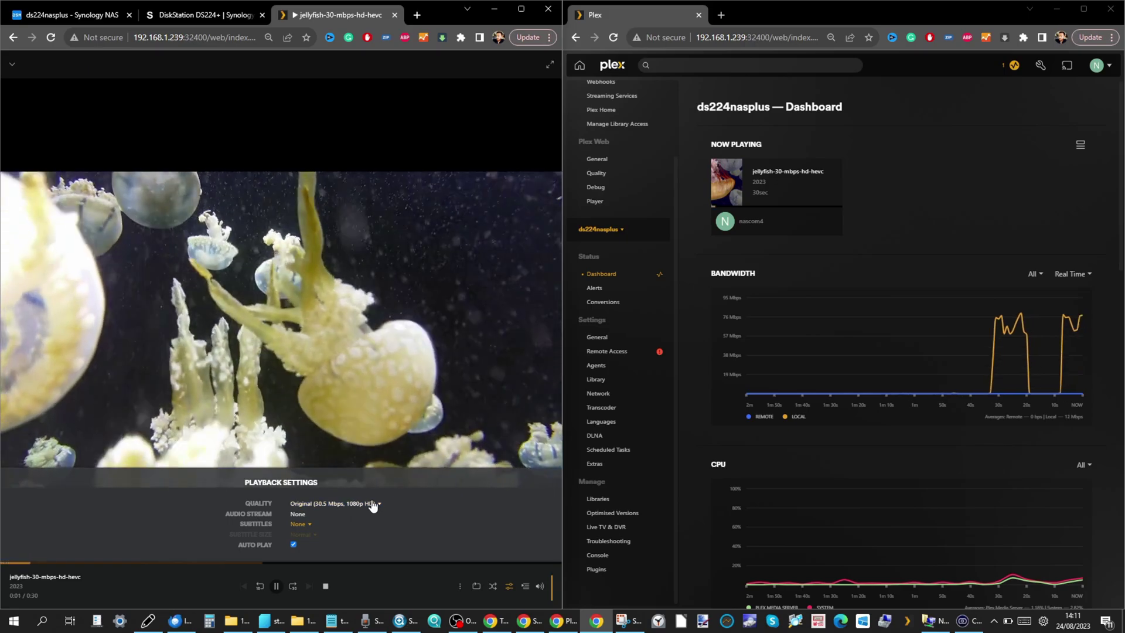
Read the Advanced Media Extensions details in the NAS Package Center, close it, and return to the HEVC jellyfish video in Plex
left_click(67, 15)
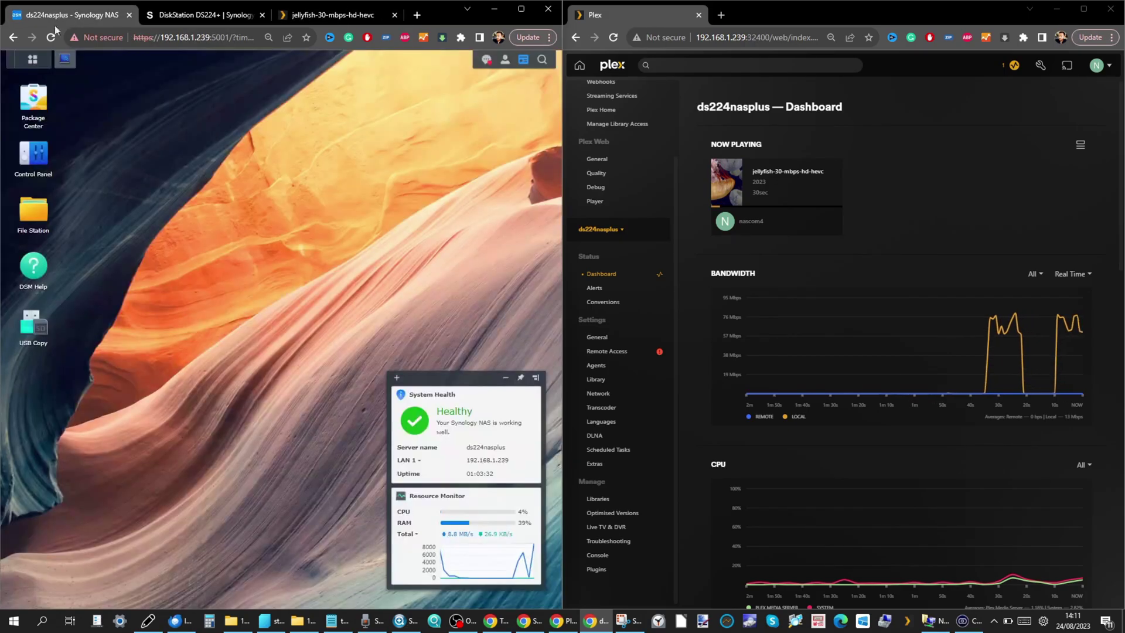
left_click(32, 60)
left_click(285, 130)
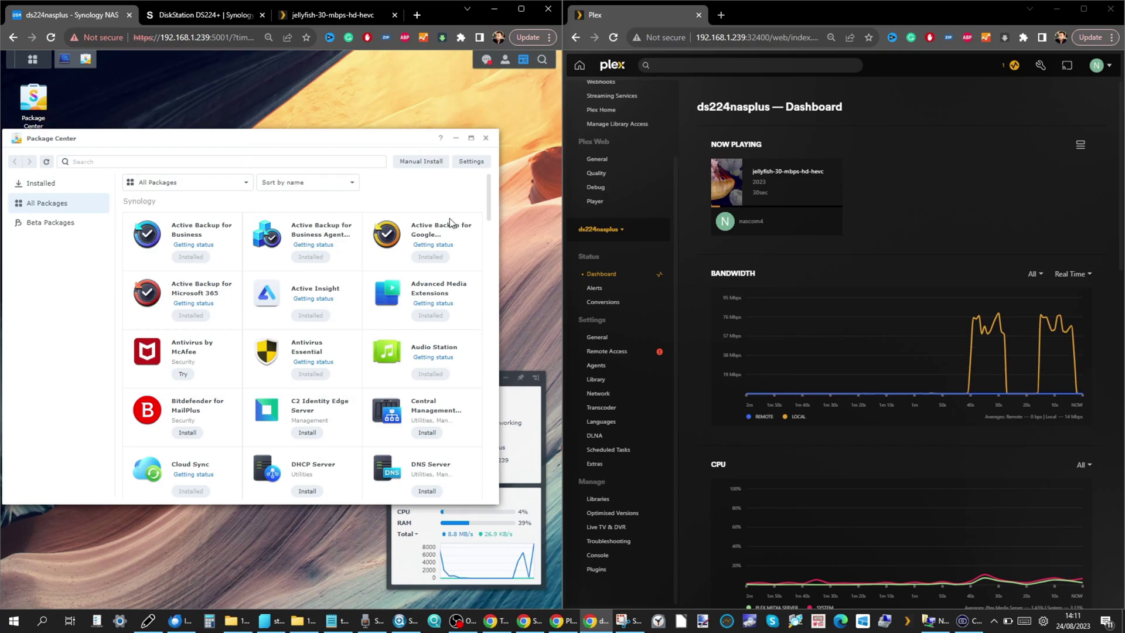
left_click(431, 289)
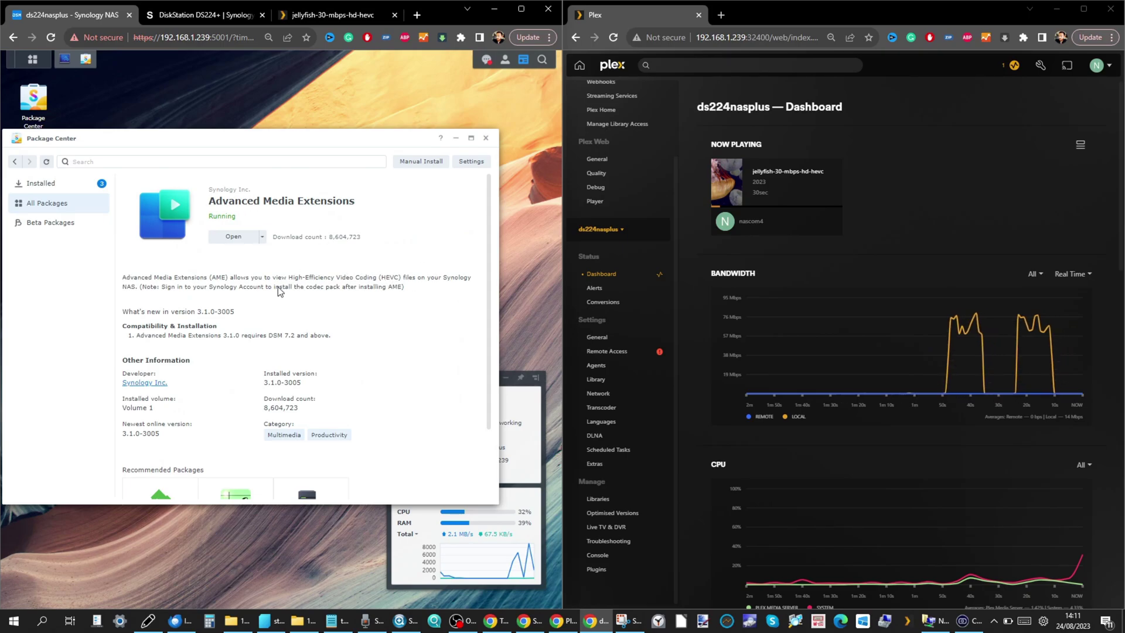
left_click(484, 138)
left_click(353, 15)
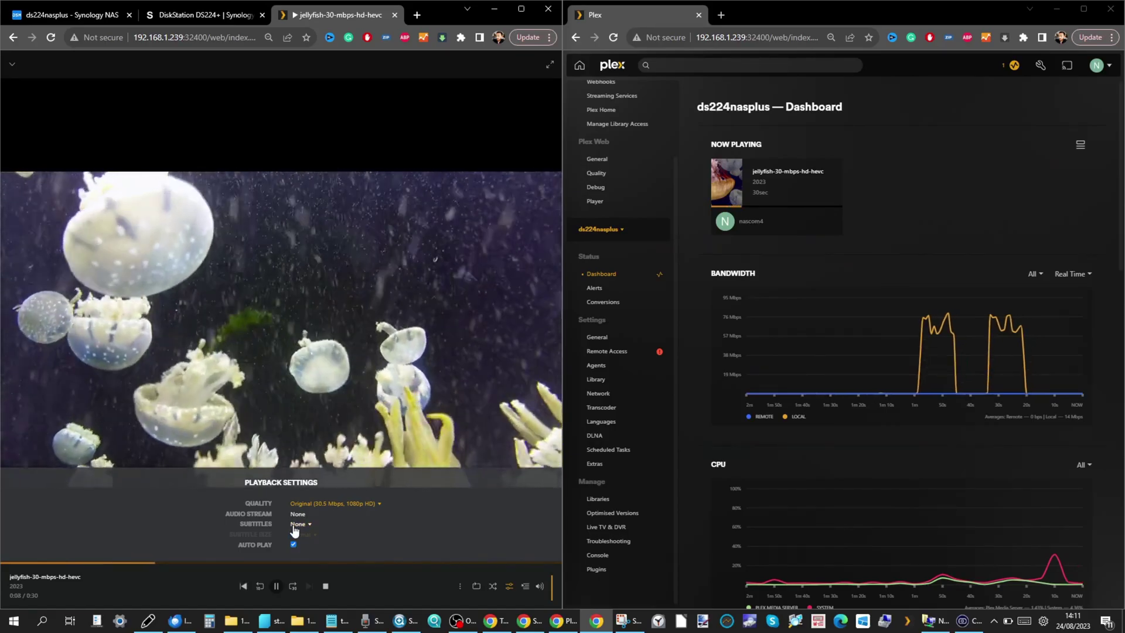
Show the installed applications in the NAS main menu, return to Plex and stop the HEVC jellyfish video
key("ctrl+1")
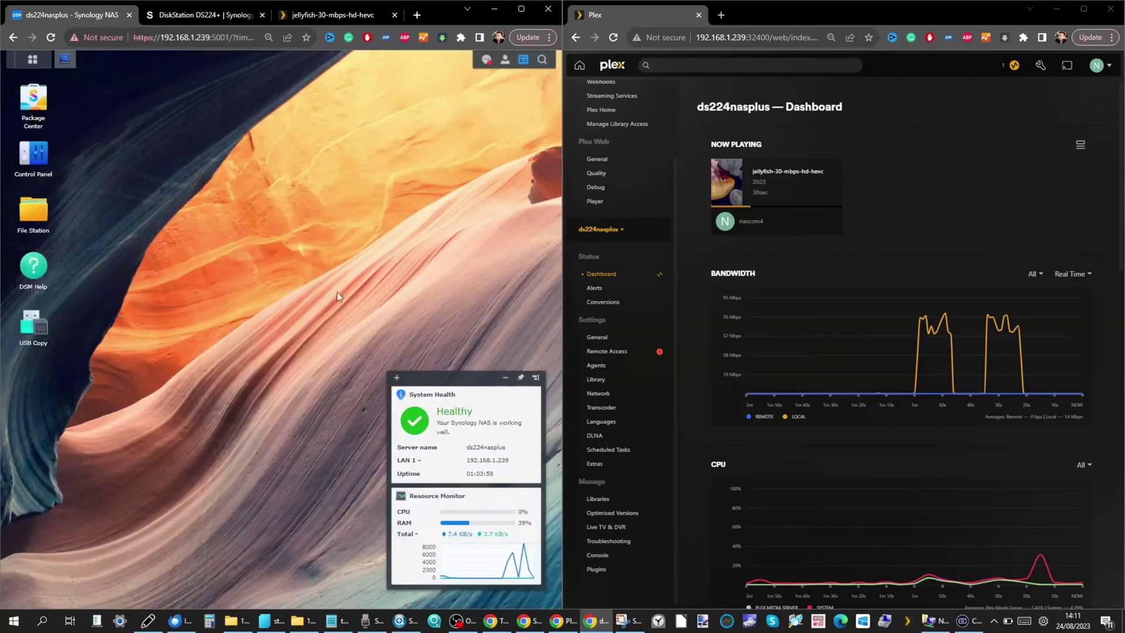
left_click(32, 59)
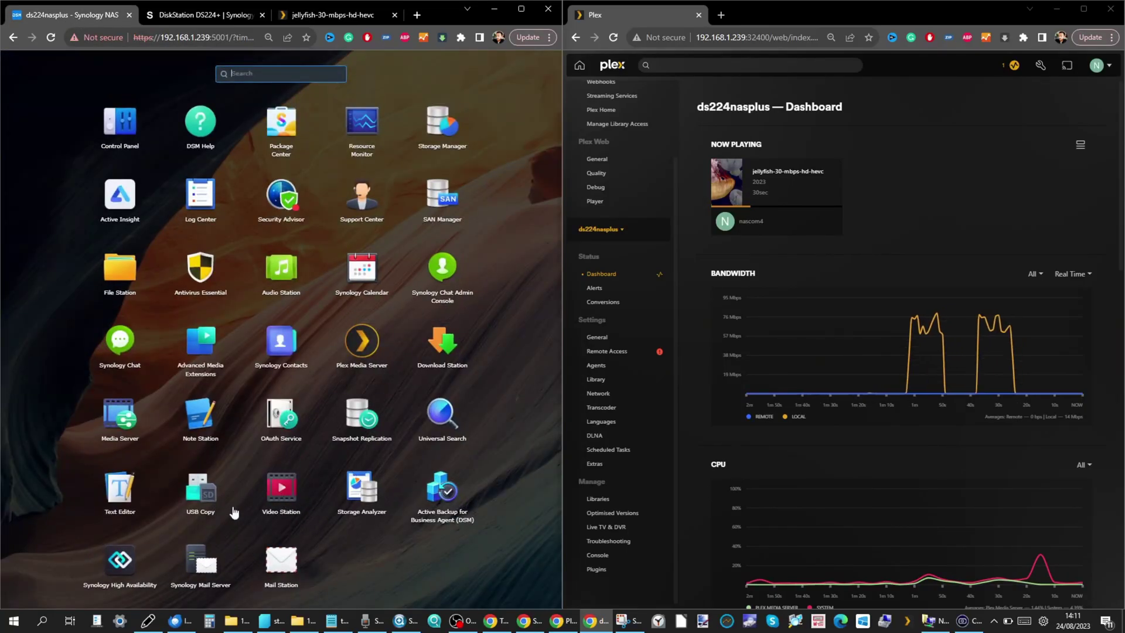
left_click(375, 18)
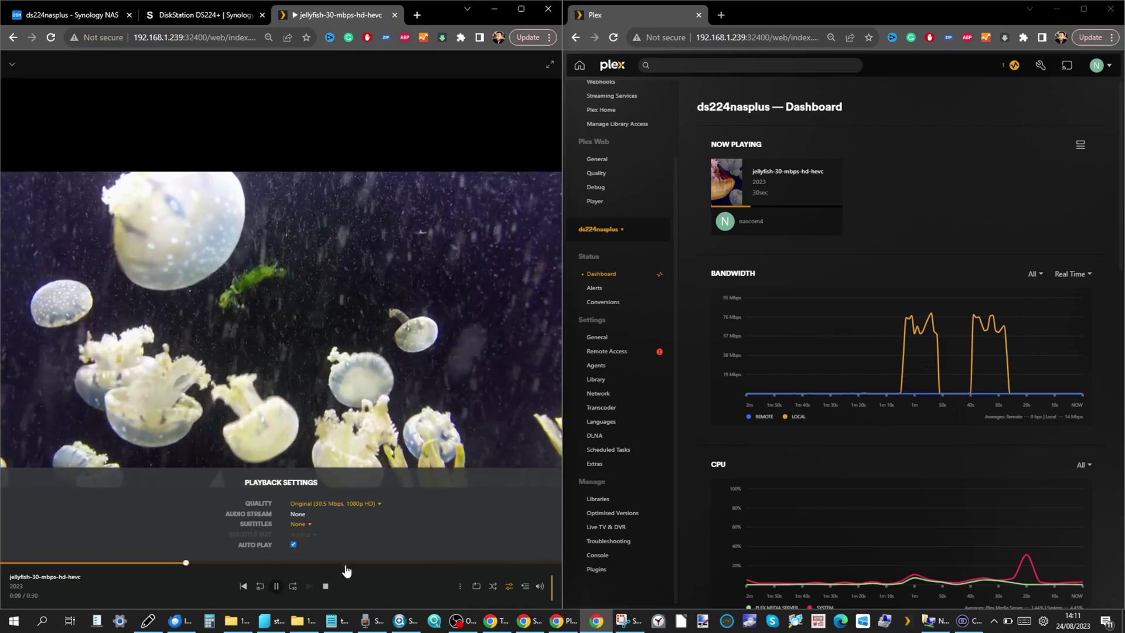
left_click(326, 587)
Play "jellyfish-120-mbps-4k-uhd-h264", examine its quality options alongside the server's CPU and RAM graphs, and stop it
scroll(233, 338, "down", 2)
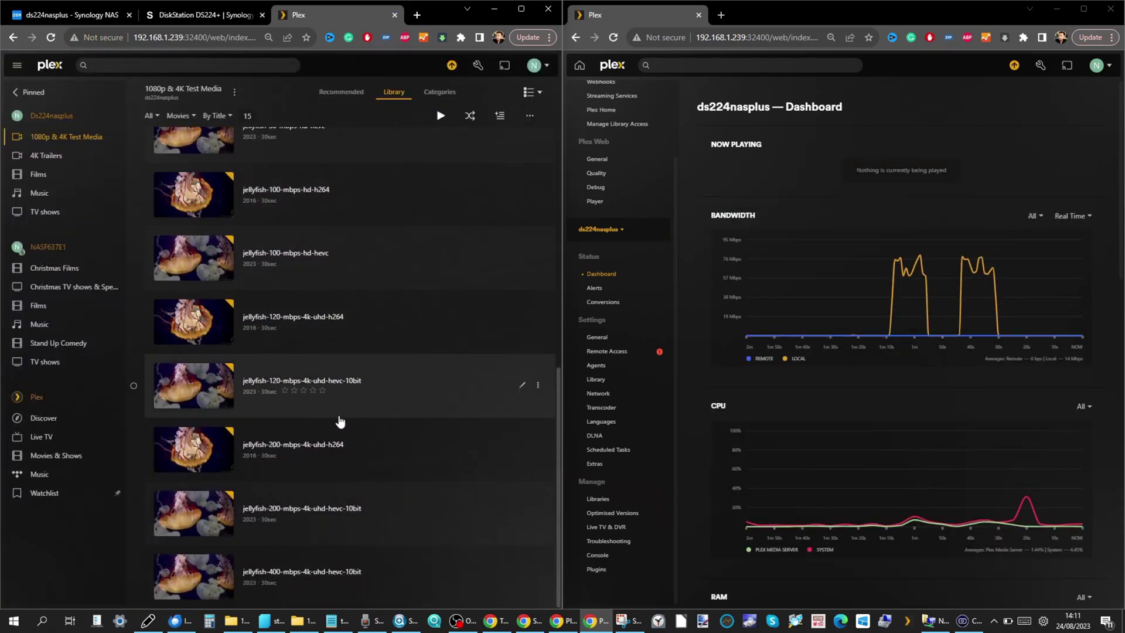
left_click(194, 322)
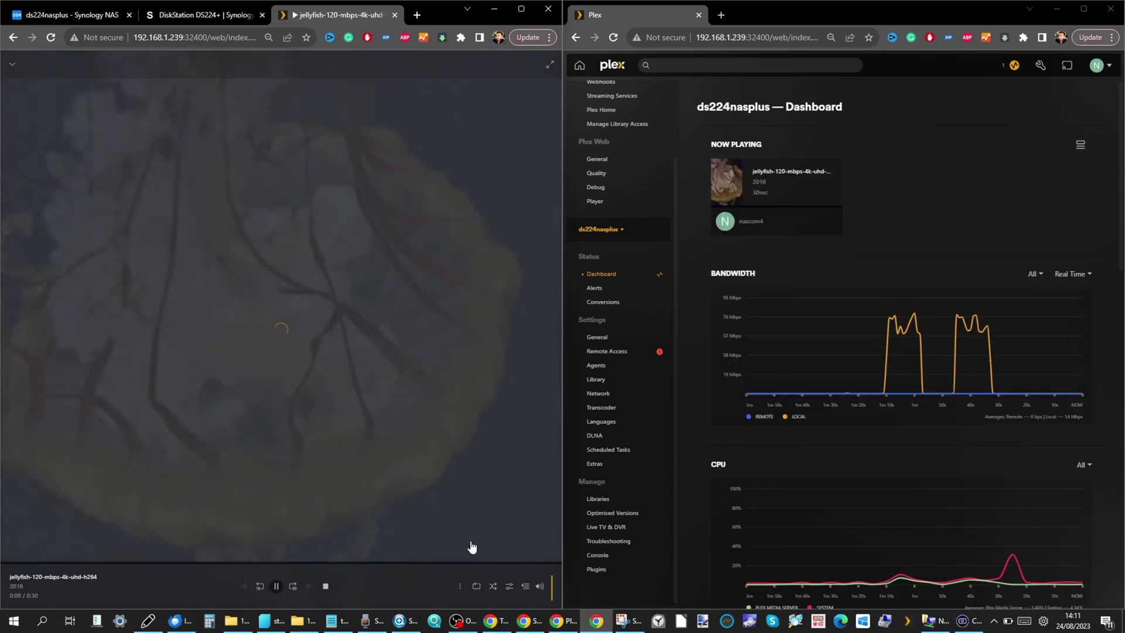
left_click(507, 587)
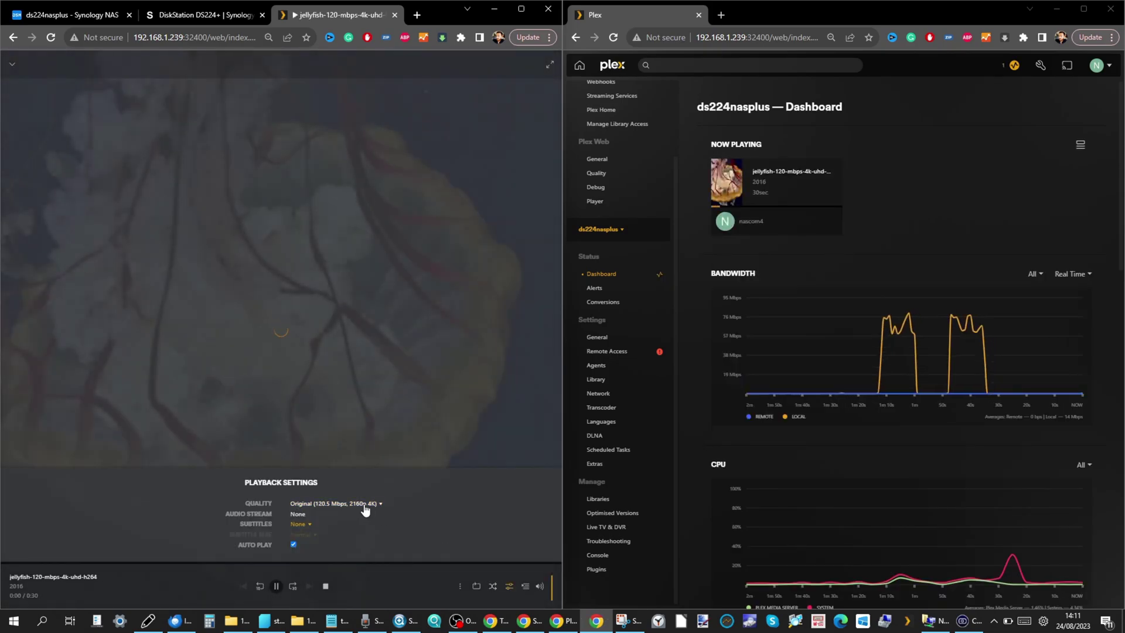
scroll(325, 515, "up", 5)
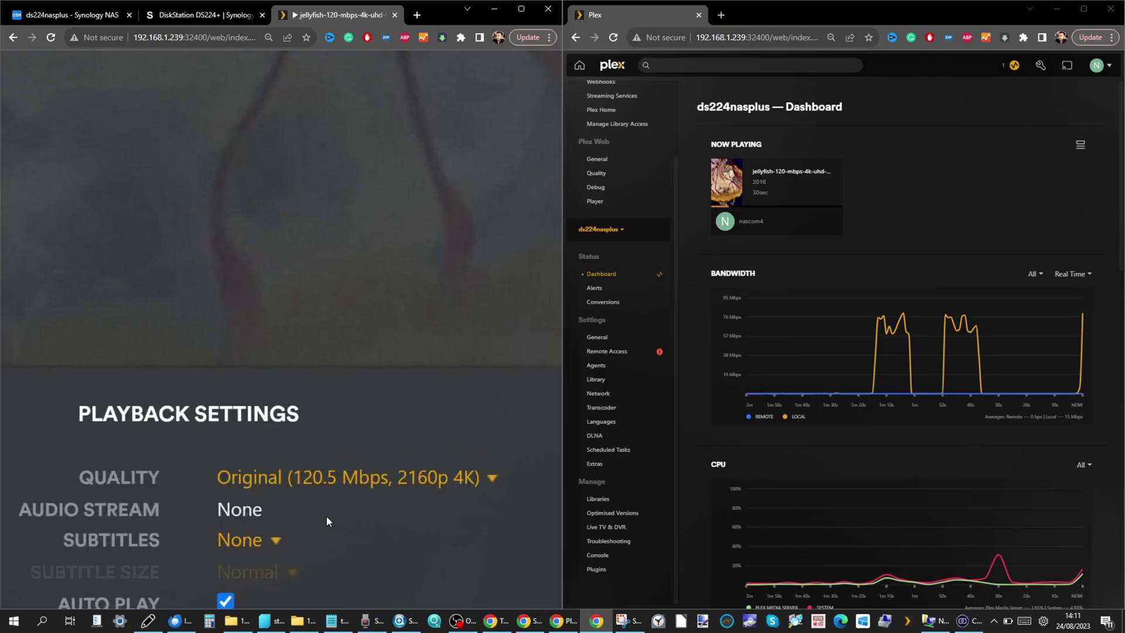
scroll(392, 545, "down", 5)
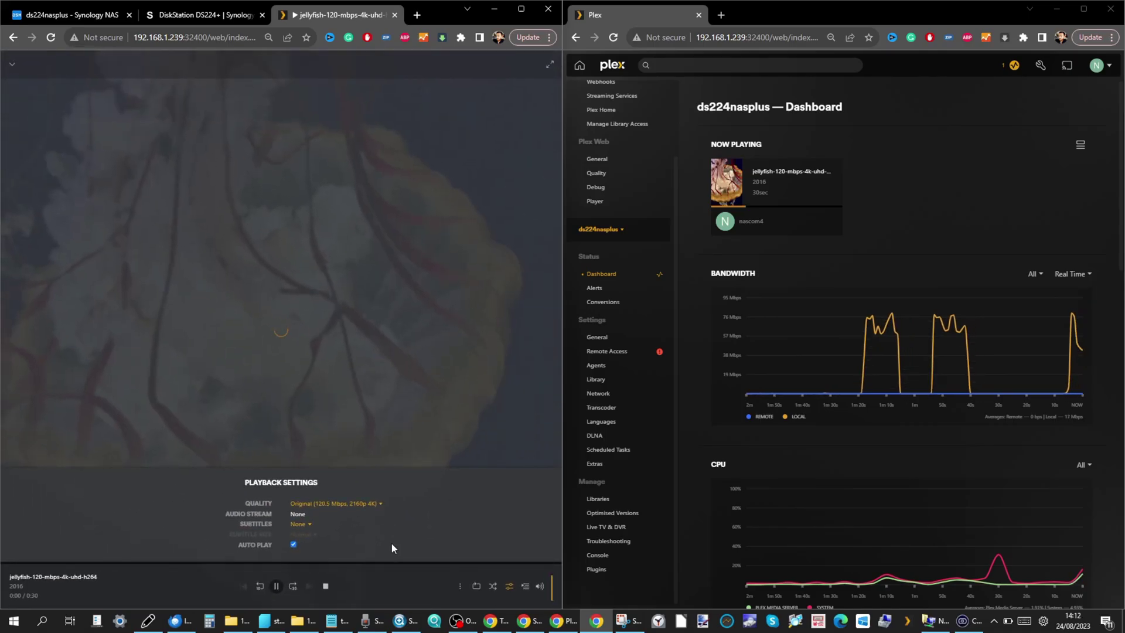
scroll(1013, 410, "down", 5)
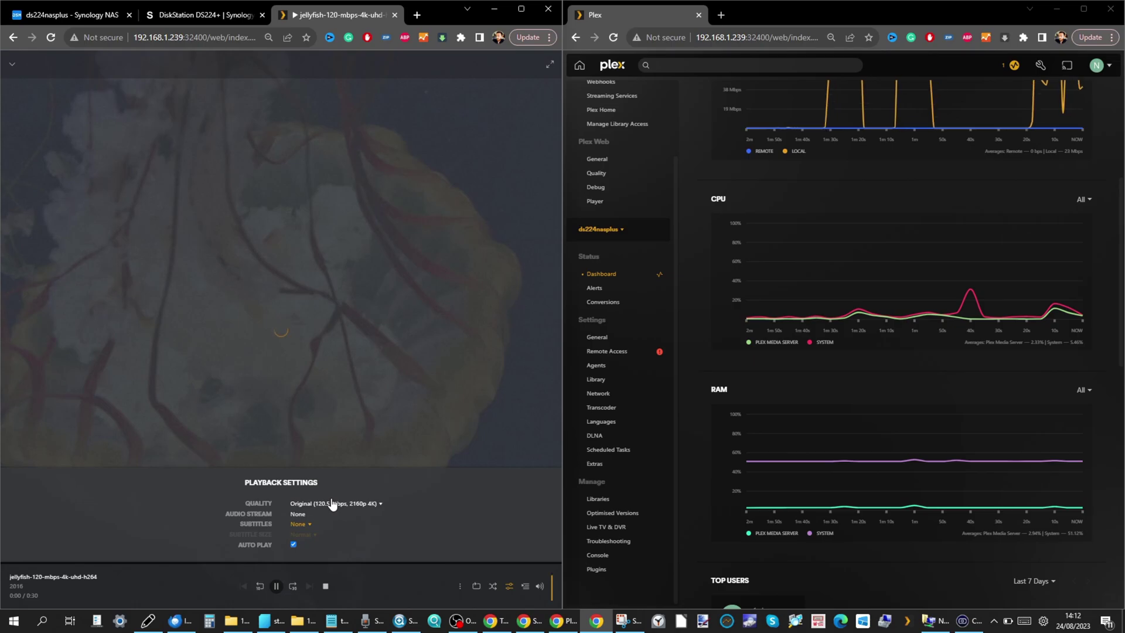
left_click(371, 505)
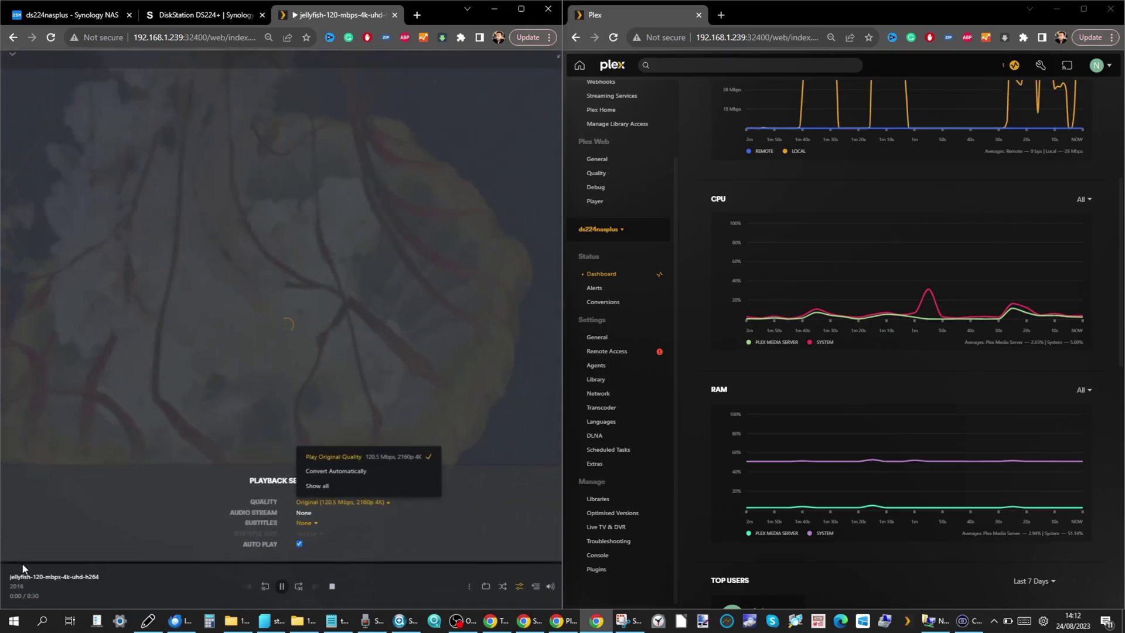
left_click(332, 586)
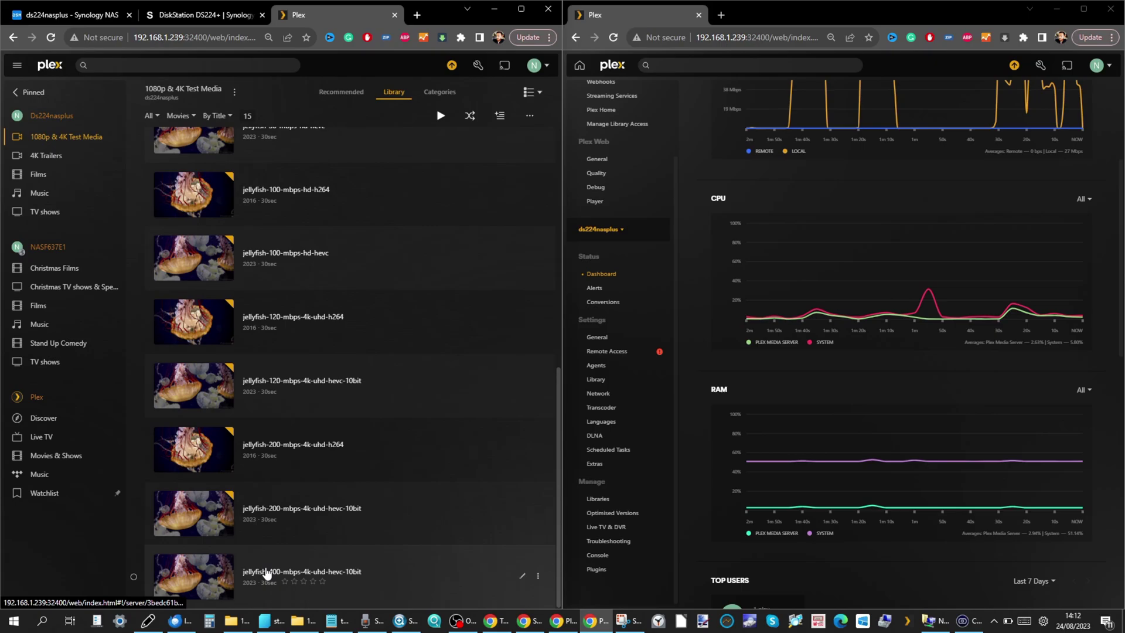
Play "jellyfish-400-mbps-4k-uhd-hevc-10bit" and set its playback quality to Convert Automatically
scroll(296, 527, "up", 5)
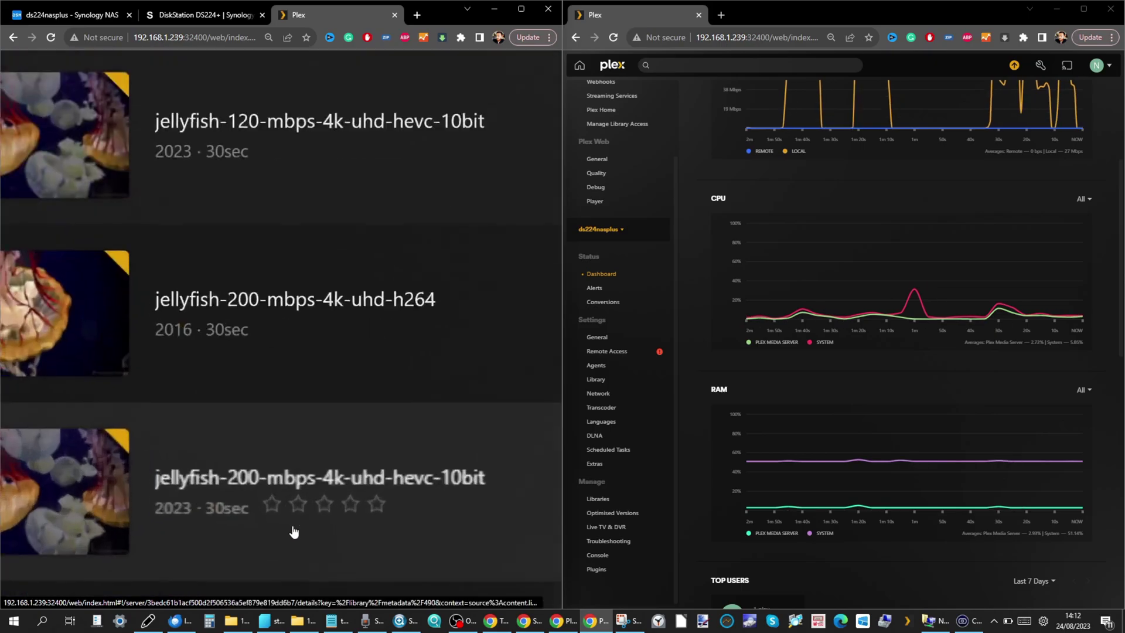
scroll(258, 527, "down", 2)
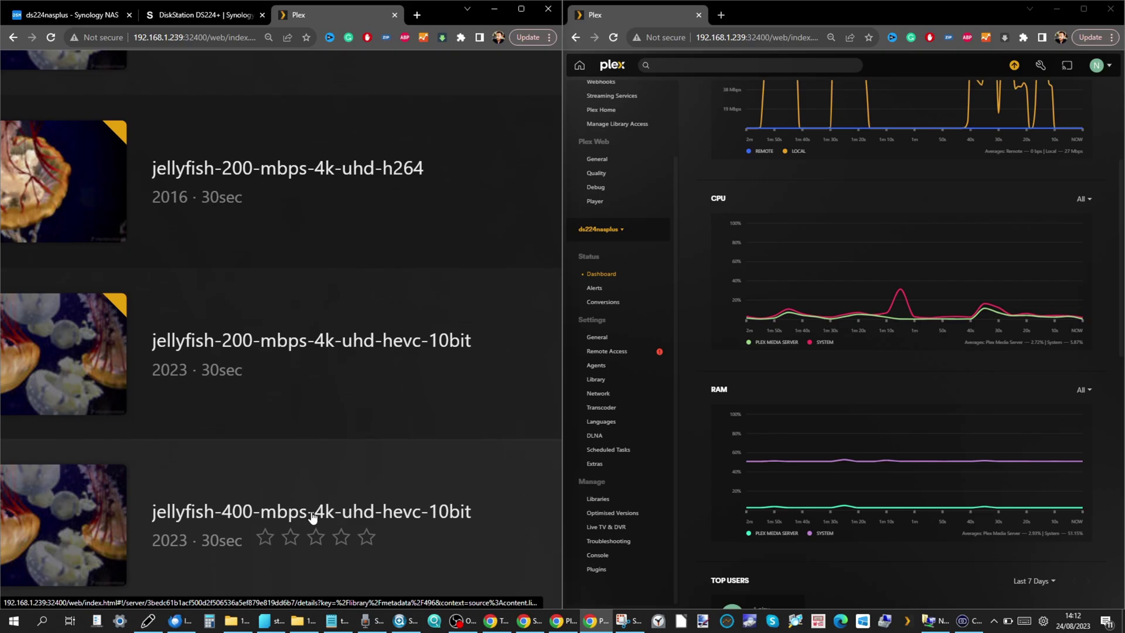
scroll(312, 515, "down", 6)
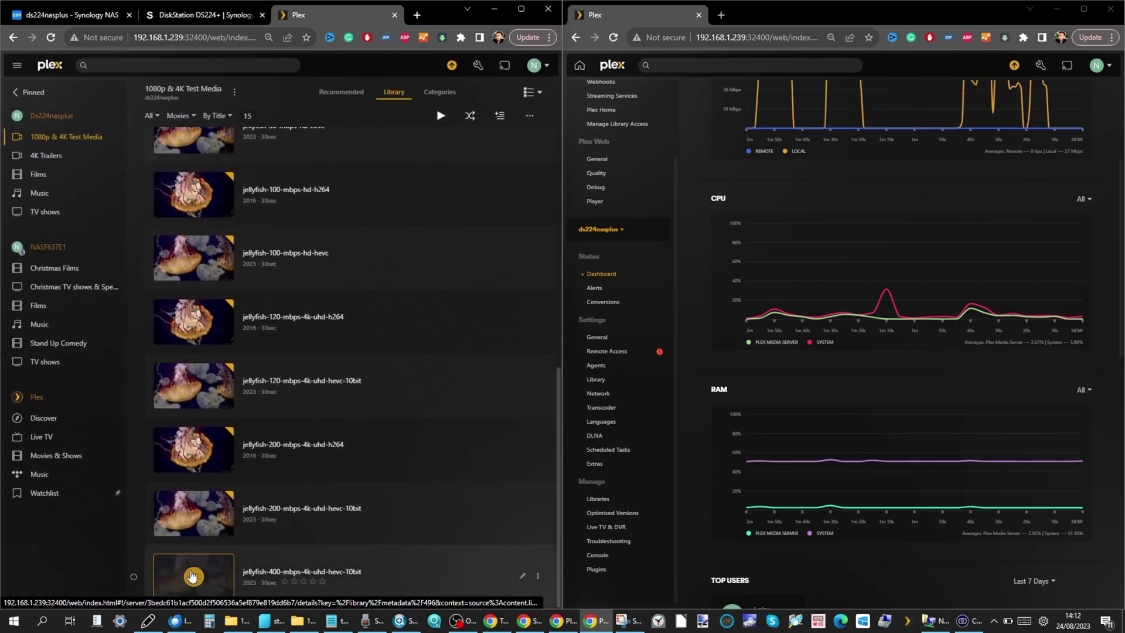
left_click(192, 576)
left_click(508, 585)
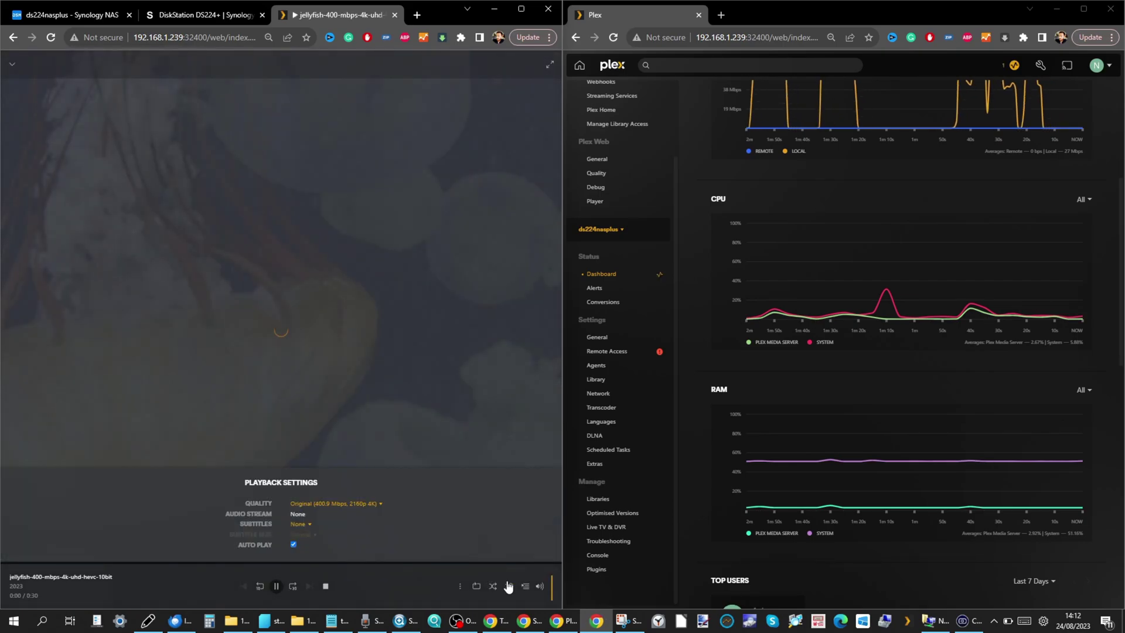
left_click(354, 506)
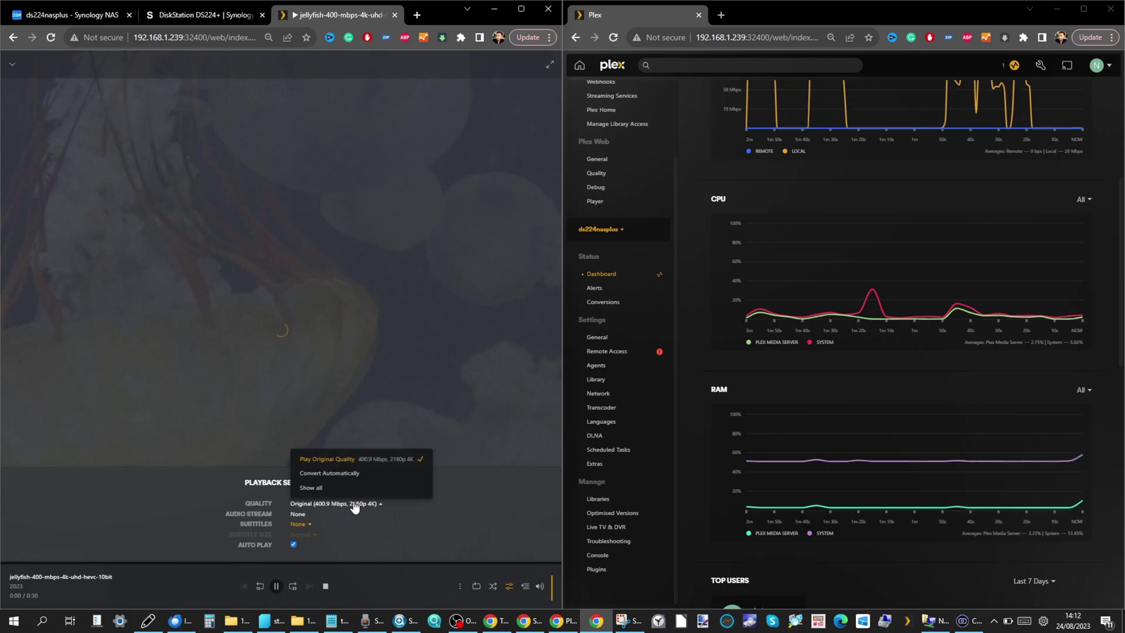
left_click(325, 479)
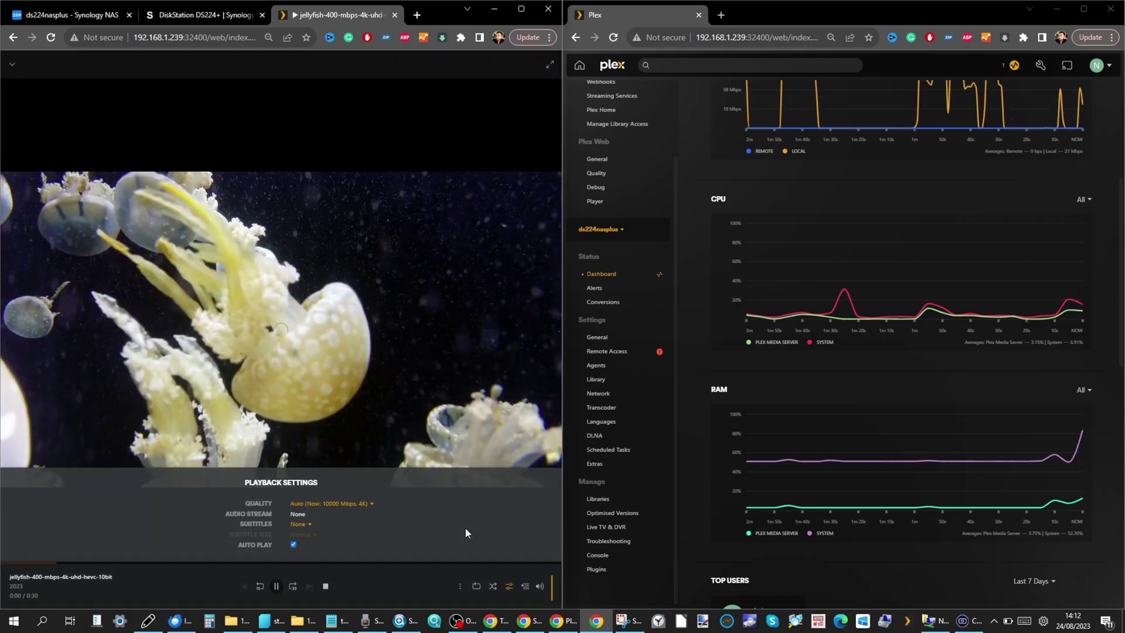
Watch the converted 400 Mbps video nearly to its end, check its quality options, and close the player
right_click(368, 501)
left_click(352, 512)
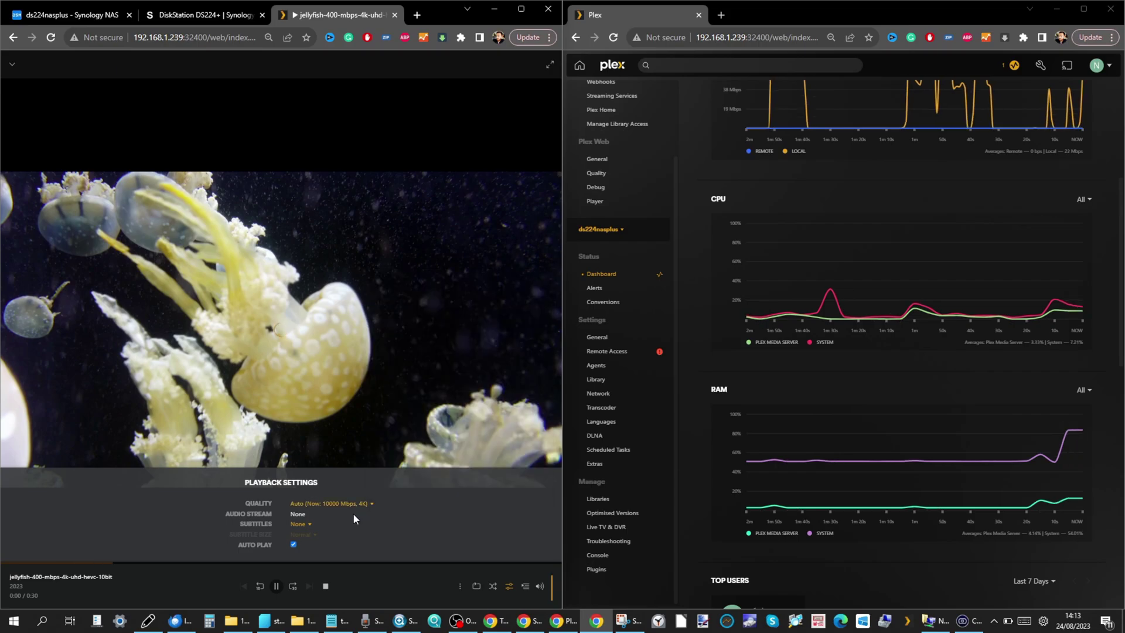
left_click(366, 505)
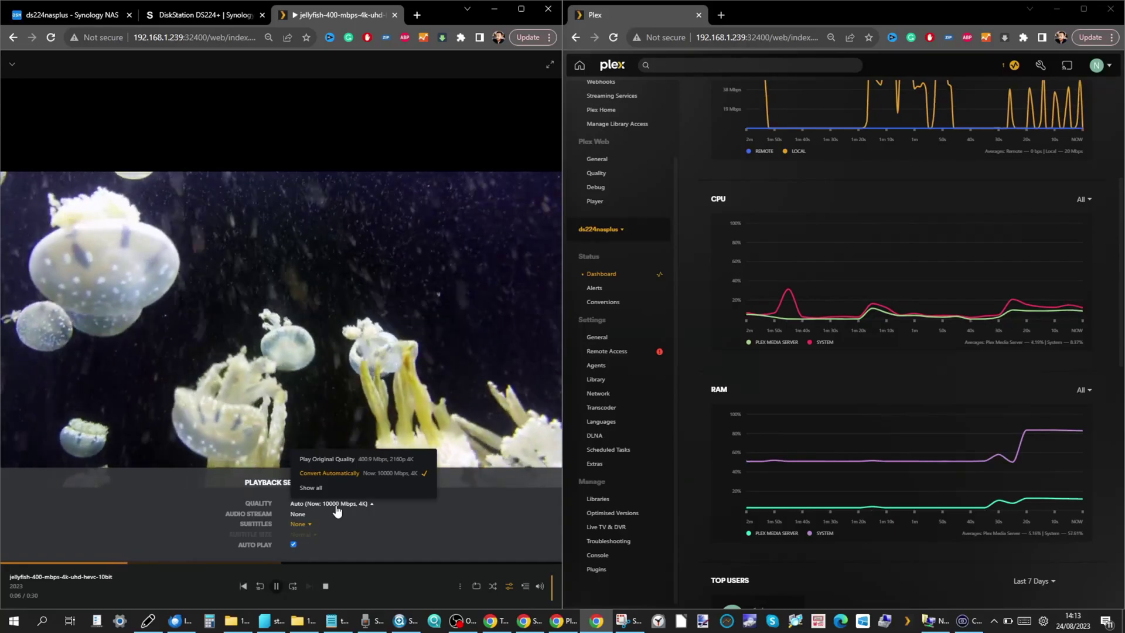
left_click(373, 504)
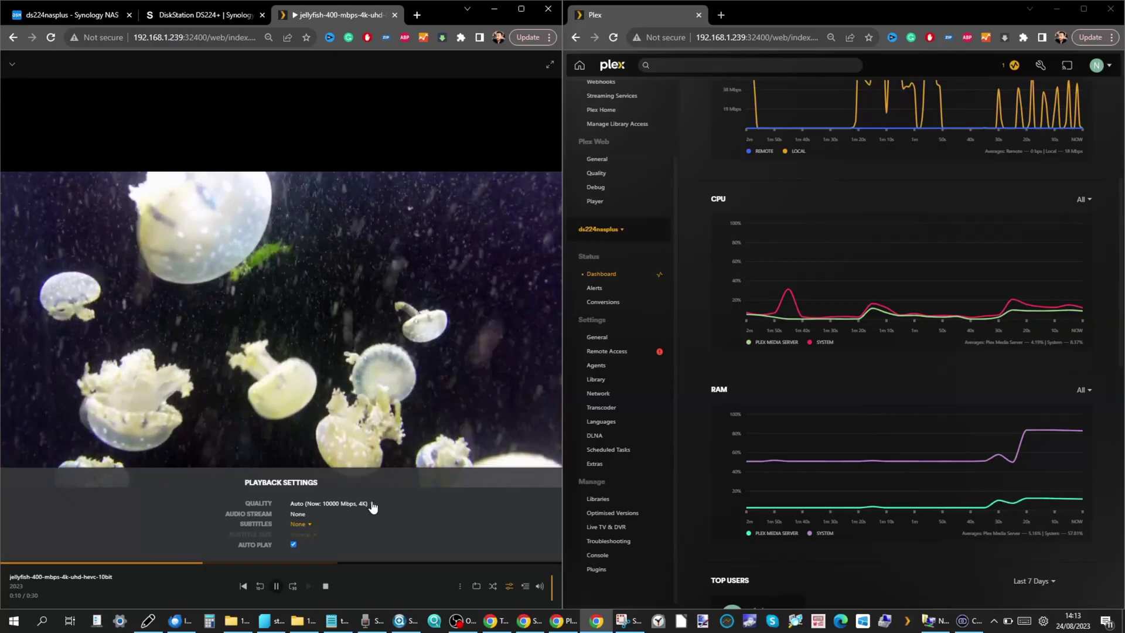
left_click(372, 506)
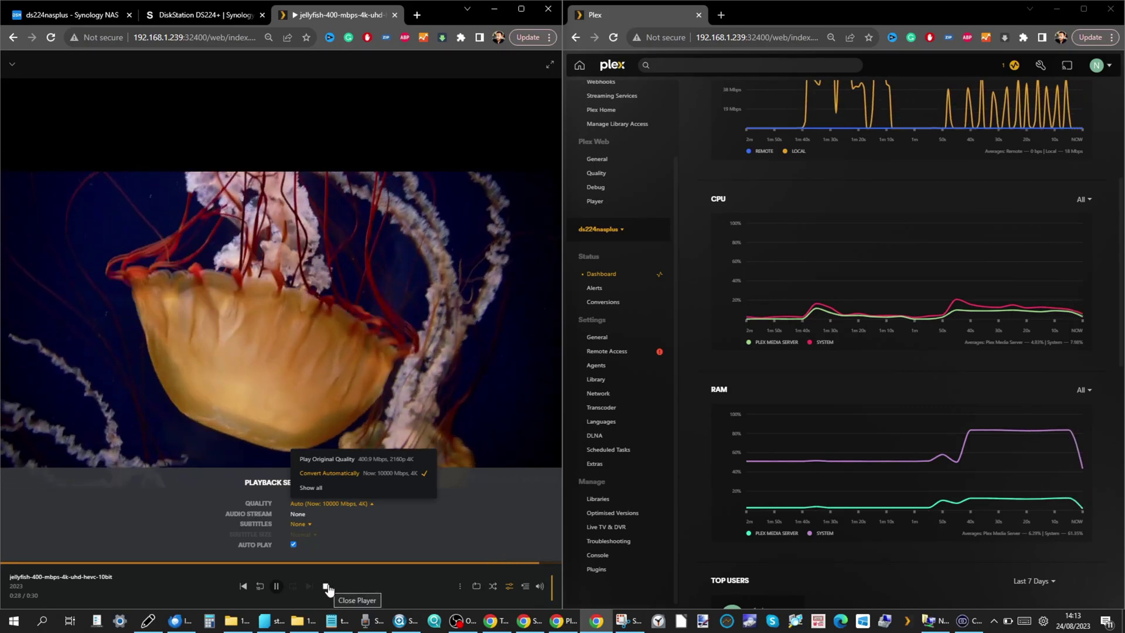
left_click(327, 587)
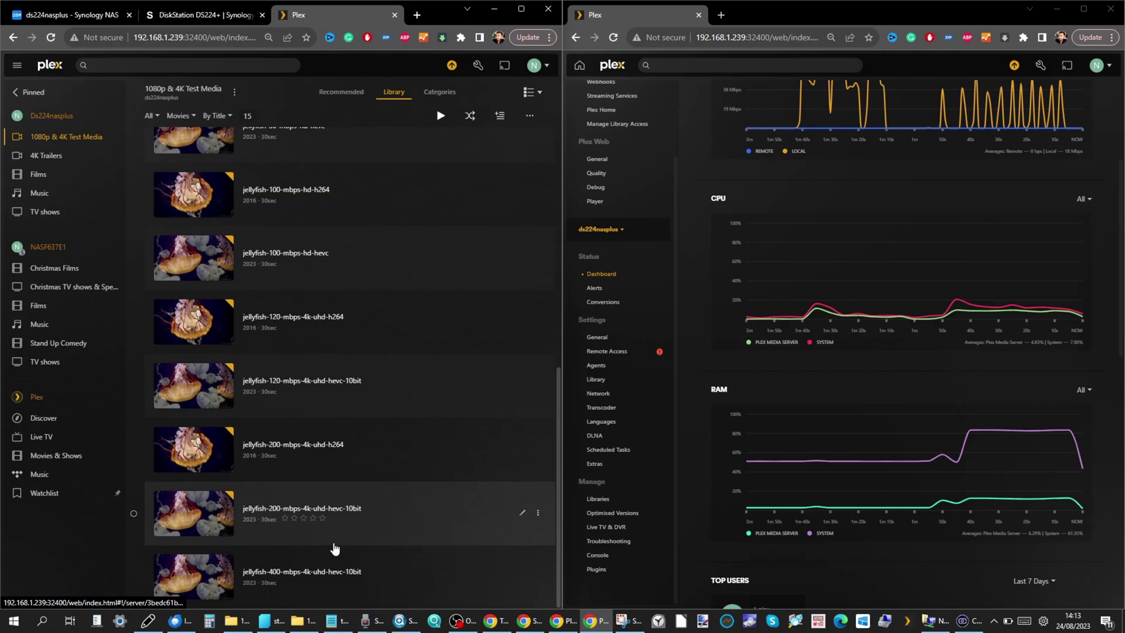
Go back to the start of the test library, check the NAS memory utilization in Resource Monitor, and close the monitor
scroll(334, 548, "up", 10)
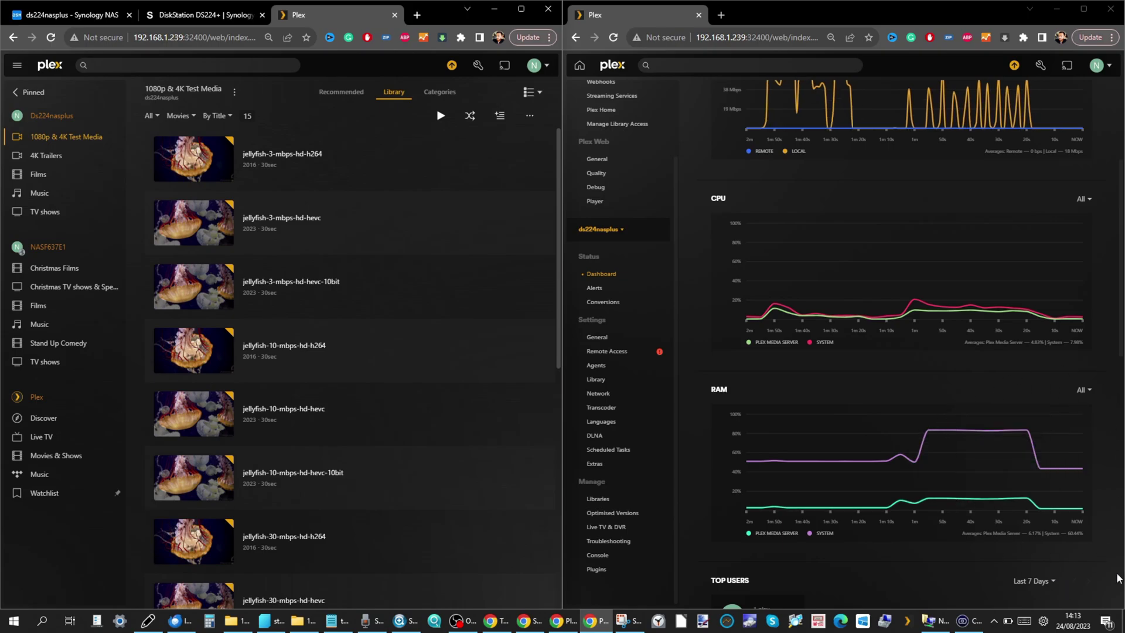
left_click(43, 19)
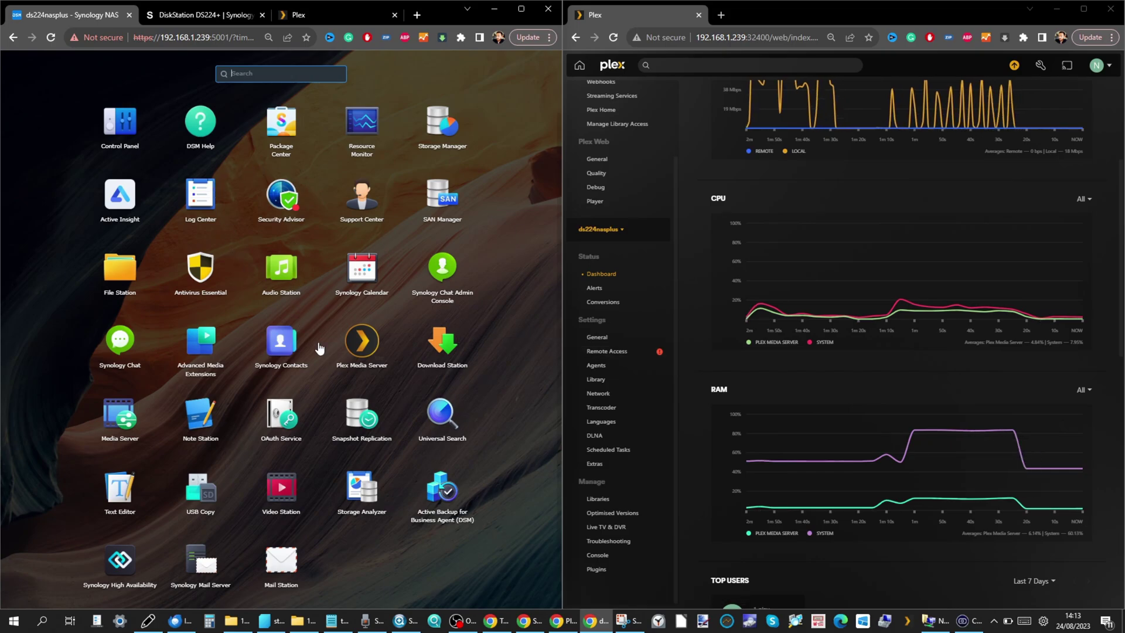
left_click(341, 134)
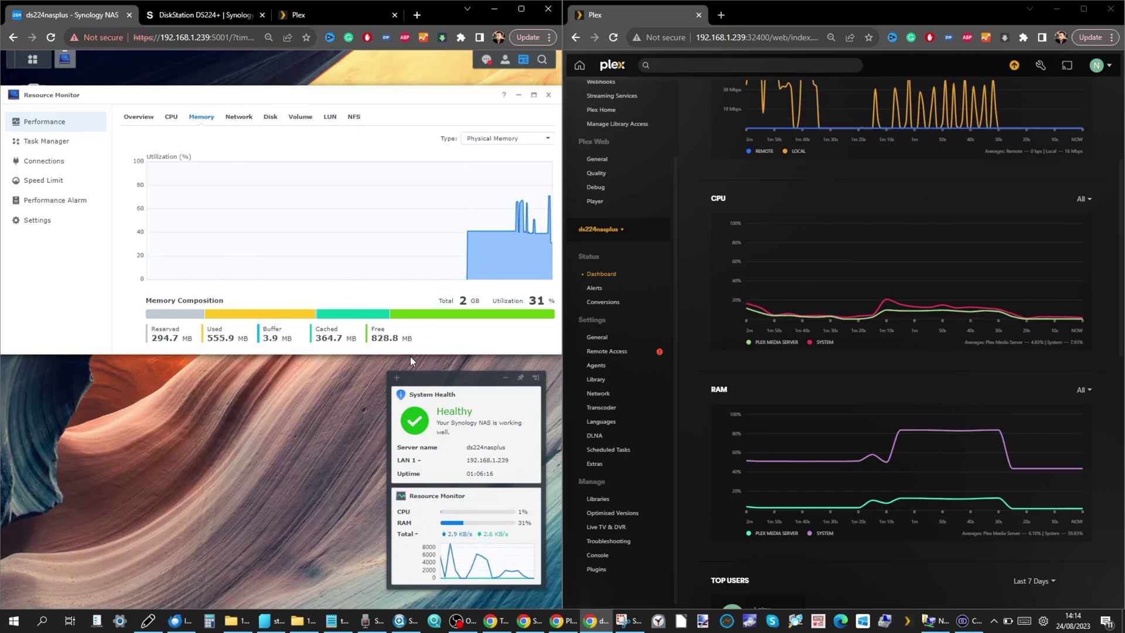
left_click(548, 95)
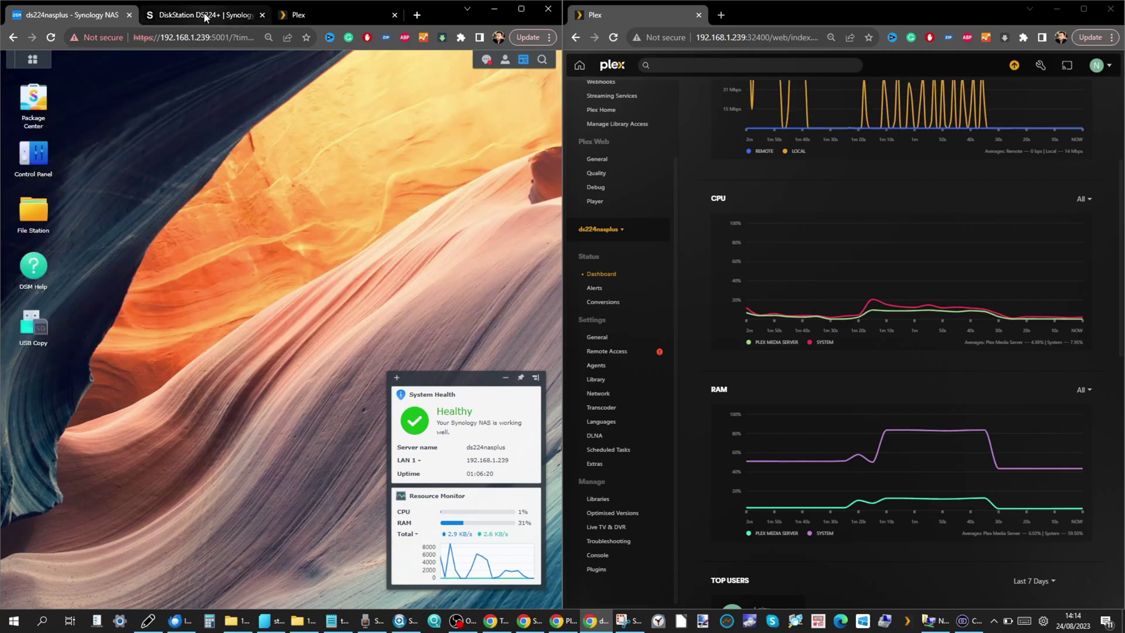